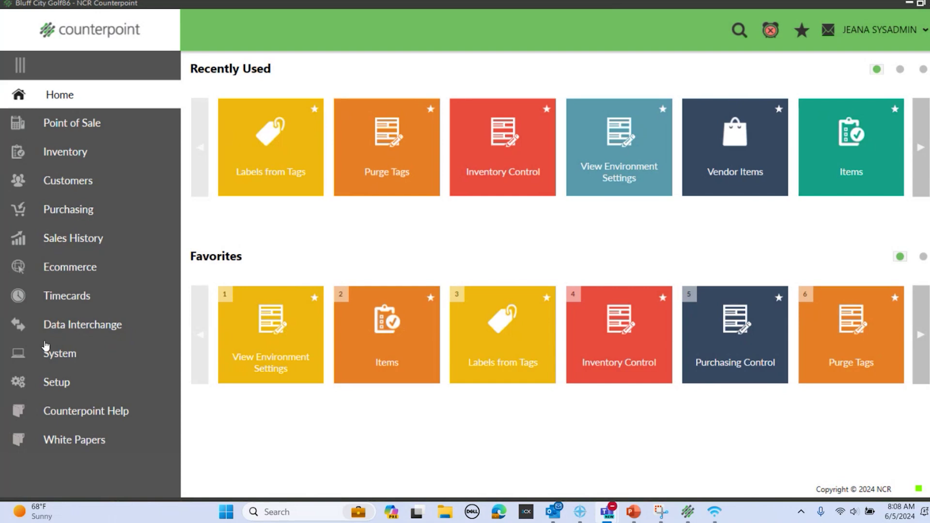
Step: View the system's environment settings to check the top-level directory location, and close them
left_click(71, 354)
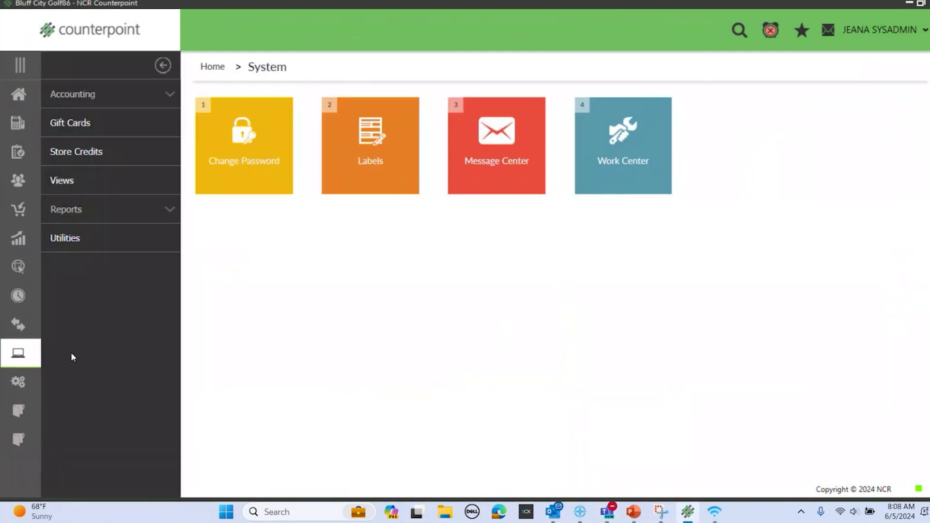
left_click(96, 181)
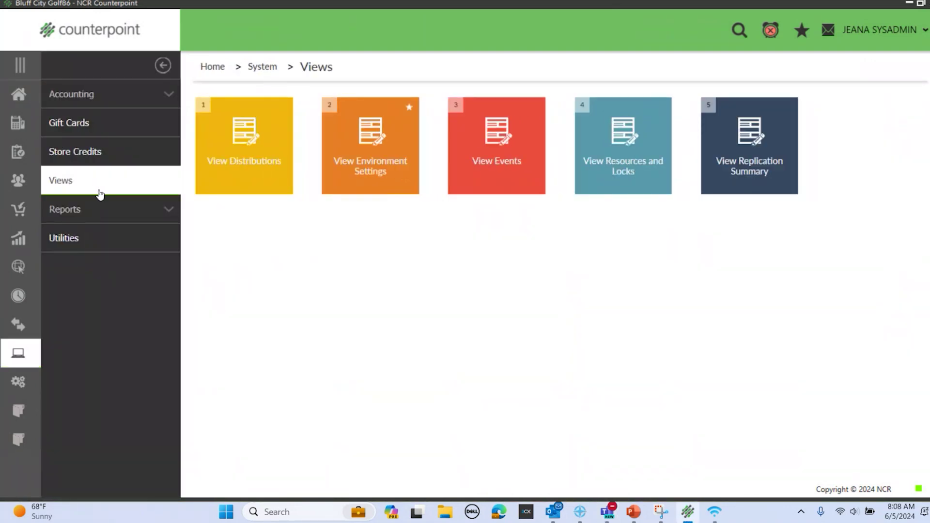
left_click(383, 167)
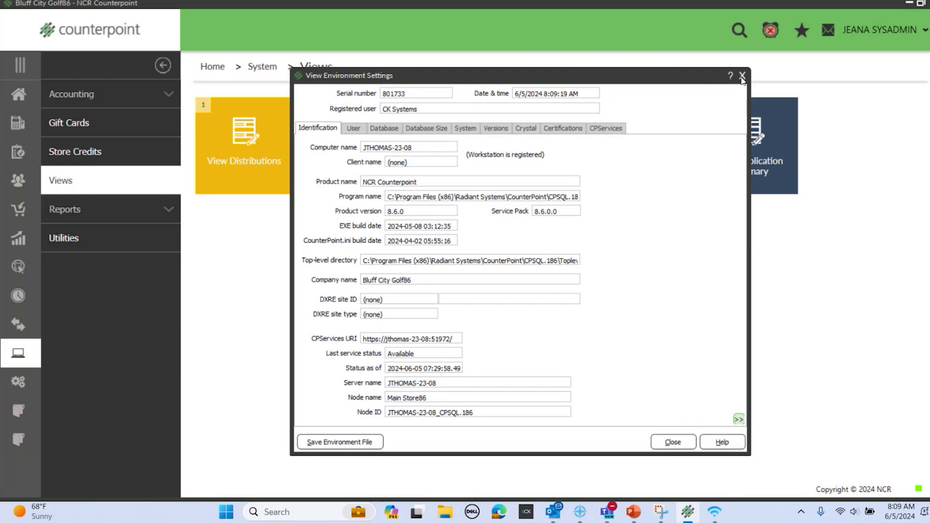
left_click(743, 77)
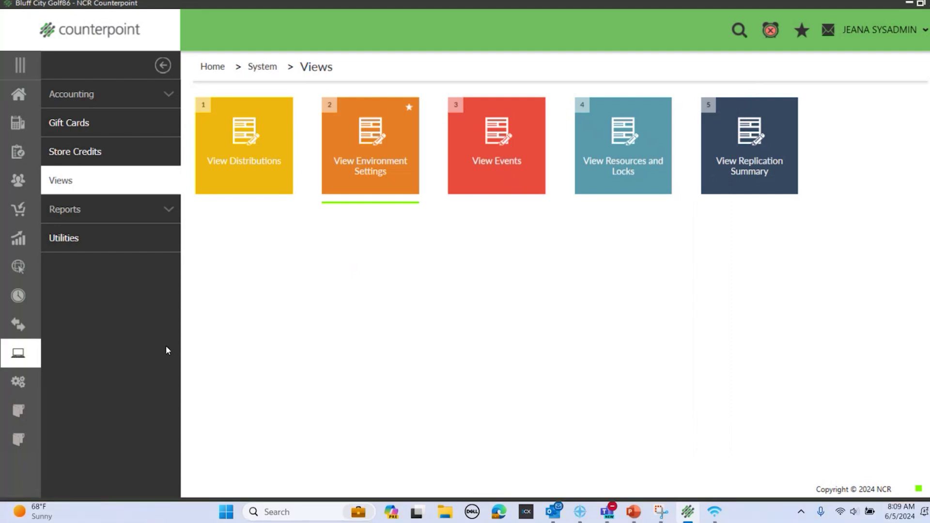
Step: Open Notepad from Windows with the Controloptions.ini text
left_click(280, 512)
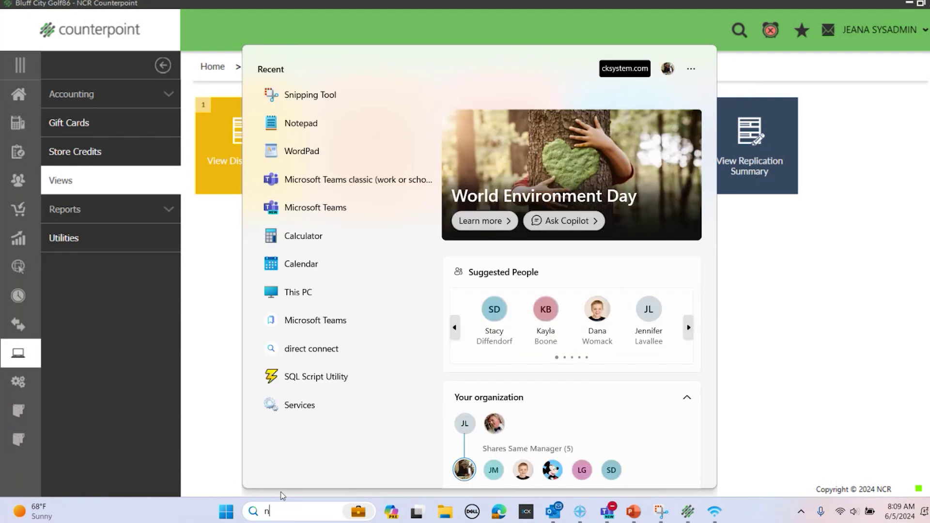
type("notepad")
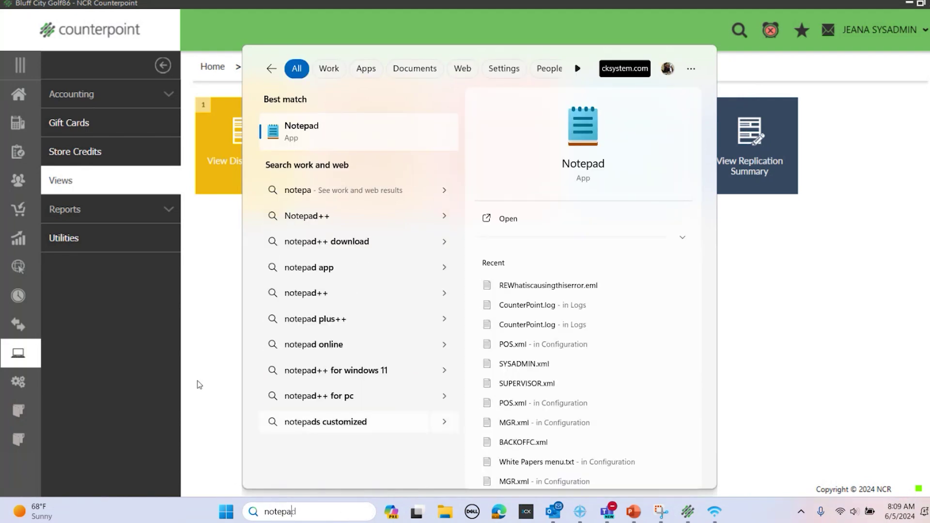
left_click(308, 131)
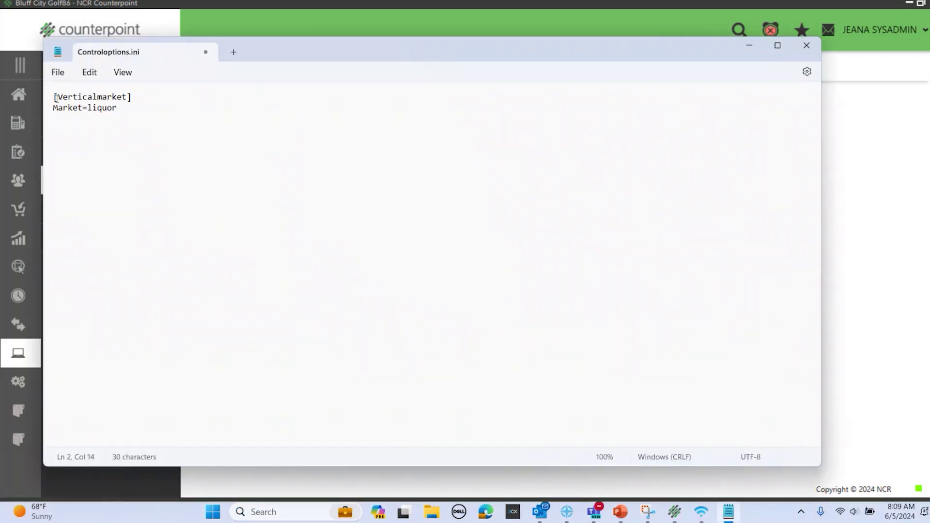
Step: Replace the file's content with the section [verticalmarket] followed by the line Market=Retail
left_click_drag(127, 114, 54, 97)
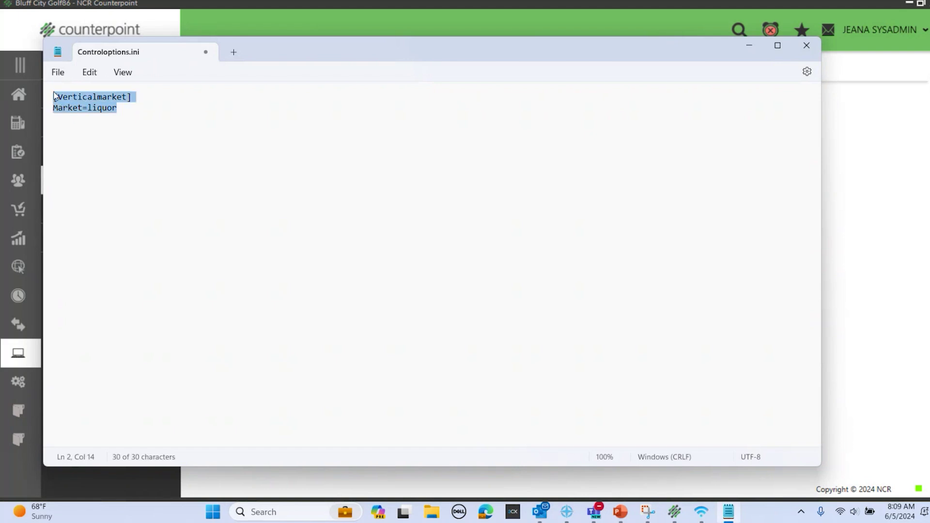
key("BackSpace")
type("[")
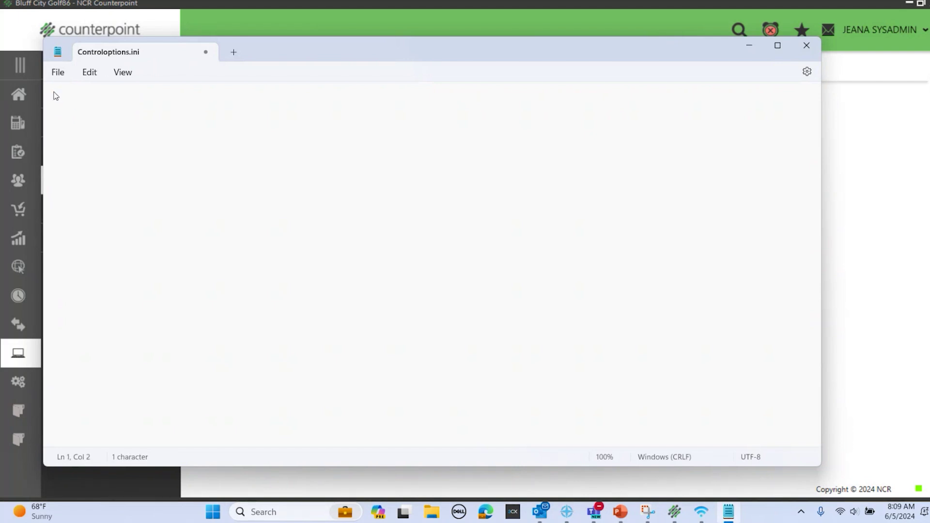
type("verticalmarket")
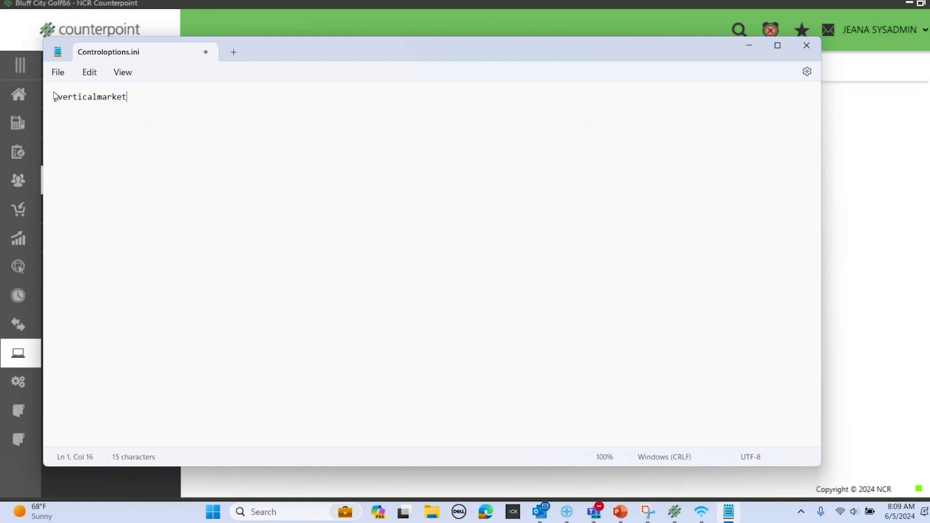
type("]")
key("Return")
type("Market=")
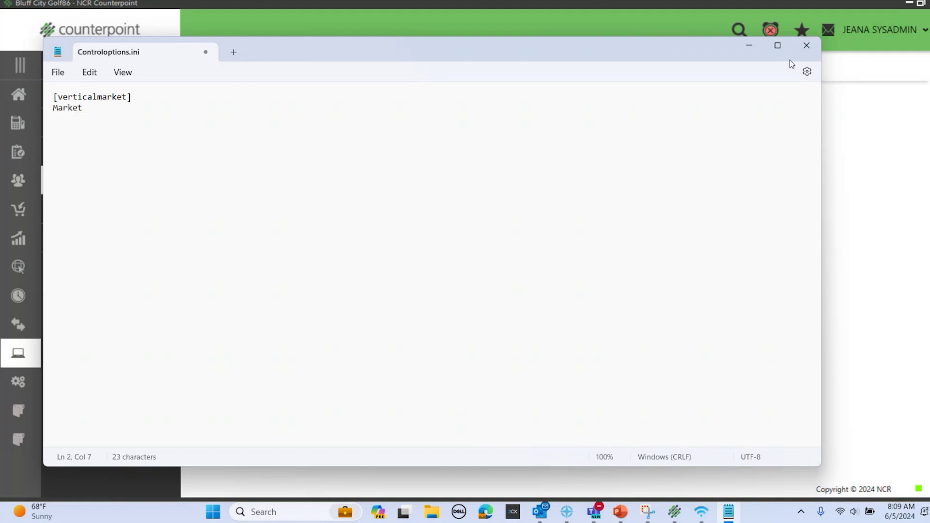
type("Retail")
Step: Start saving the text under a new name as Controloptions.ini with the file type All files (*.*)
left_click(58, 72)
left_click(81, 177)
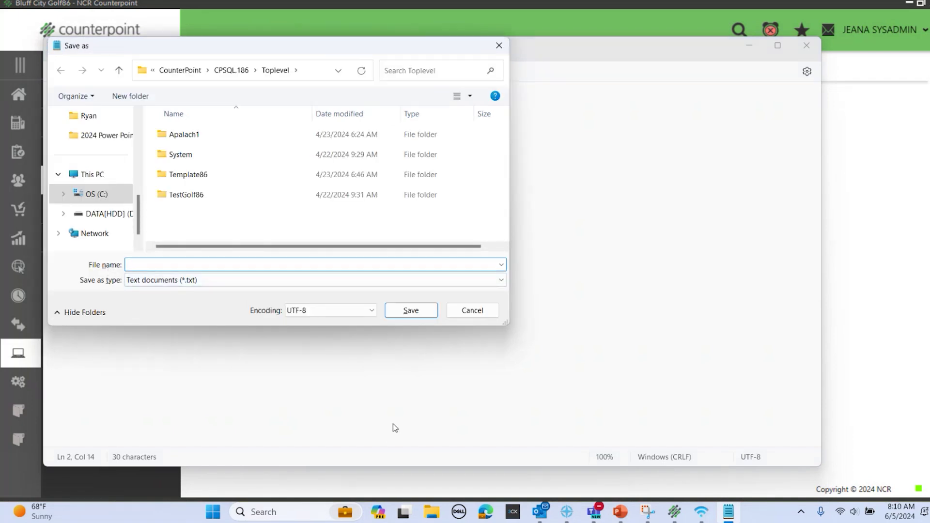
type("Controloptions.ini")
left_click(187, 281)
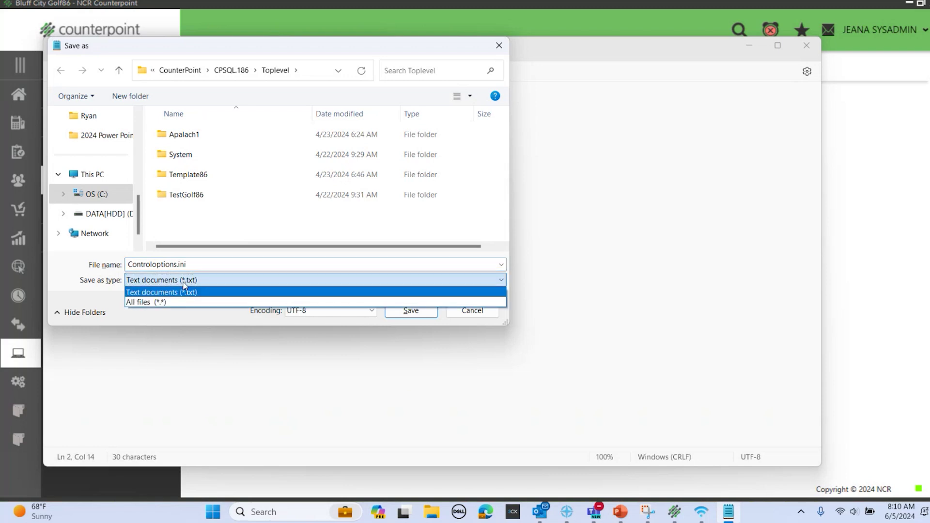
left_click(164, 303)
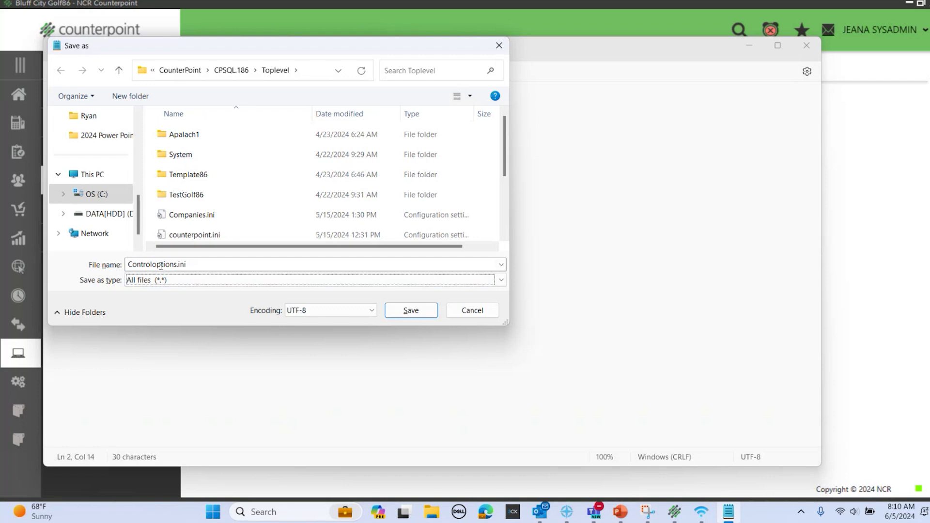
Step: Save the file in C:\Program Files (x86)\Radiant Systems\CounterPoint\CPSQL.186\Toplevel and close Notepad
left_click(86, 195)
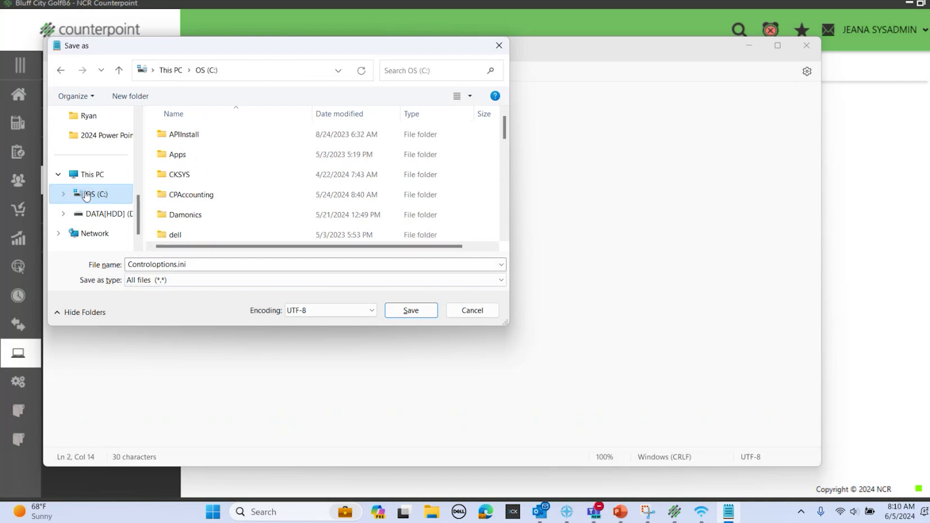
left_click(184, 197)
key("p")
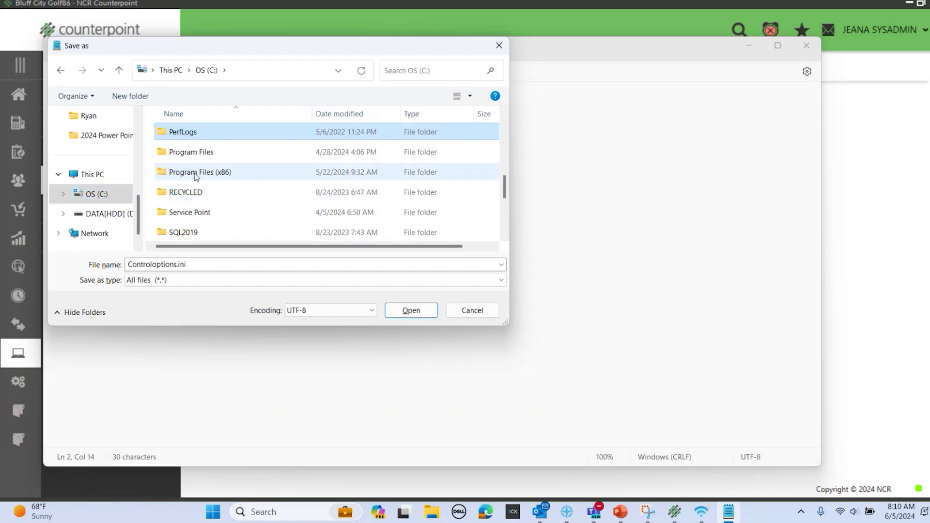
double_click(196, 173)
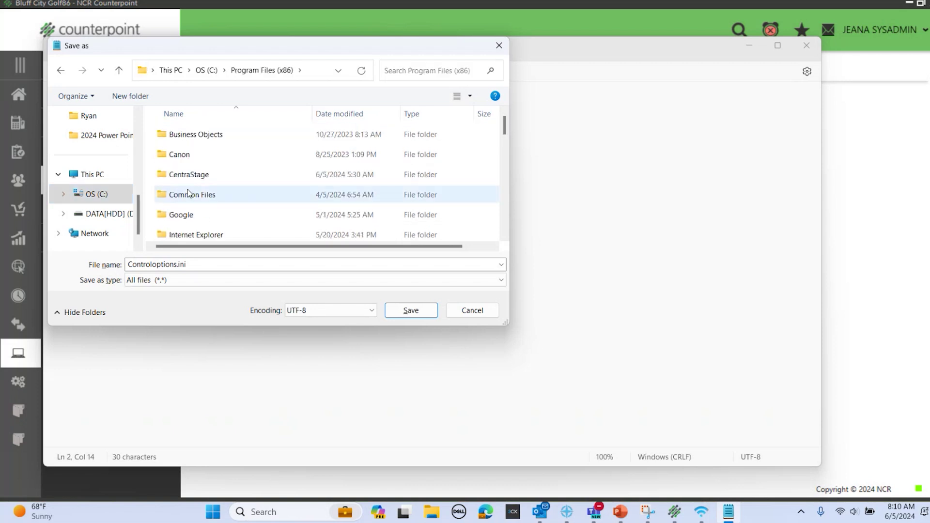
key("r")
double_click(204, 134)
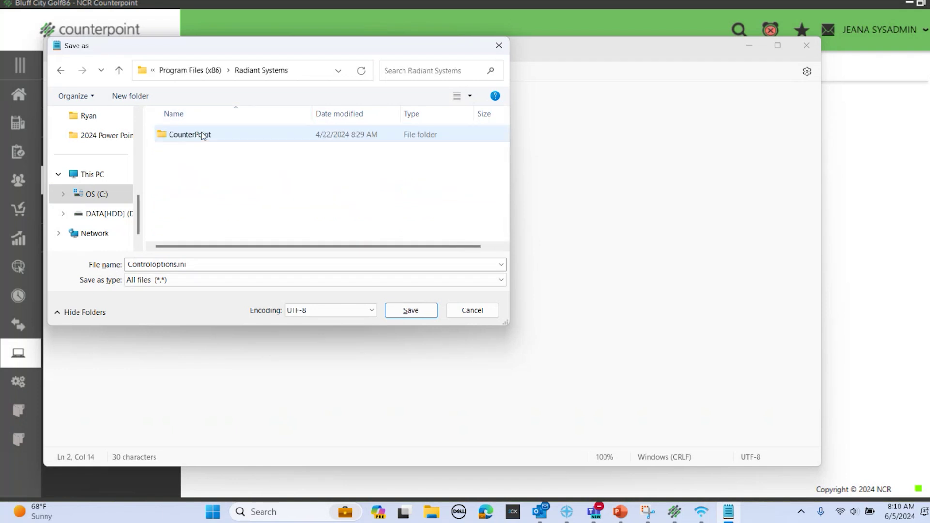
double_click(186, 136)
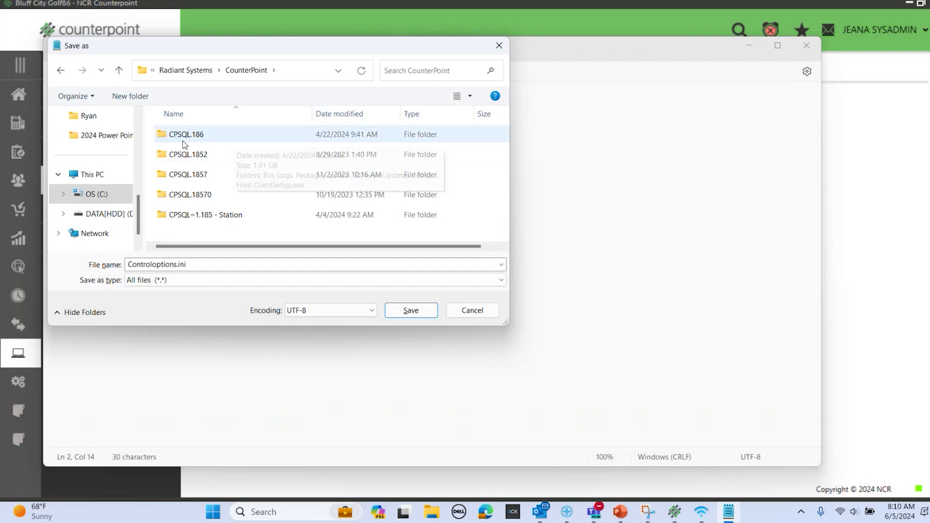
double_click(193, 135)
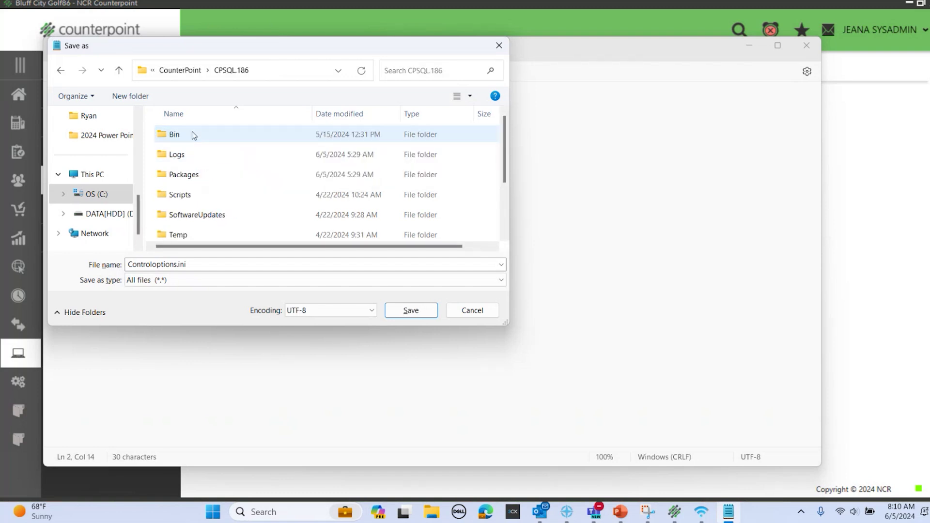
scroll(167, 190, "down", 2)
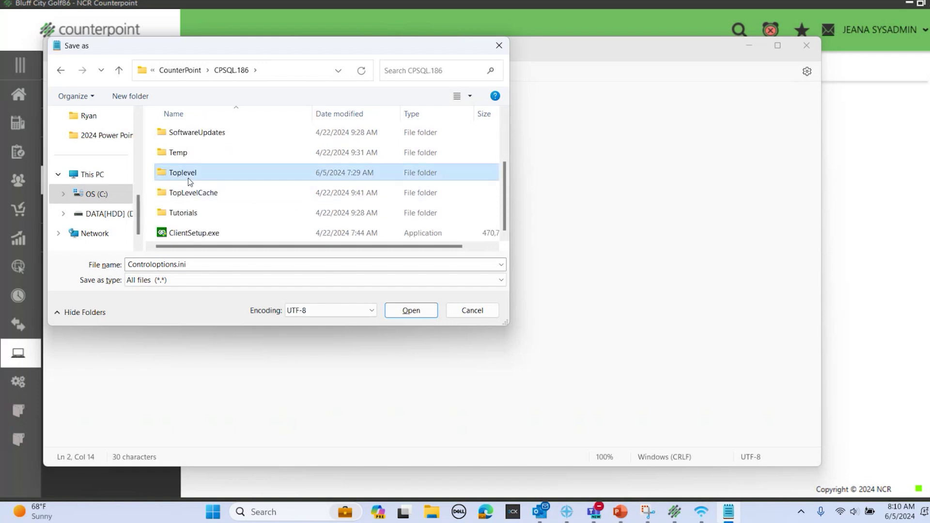
double_click(187, 174)
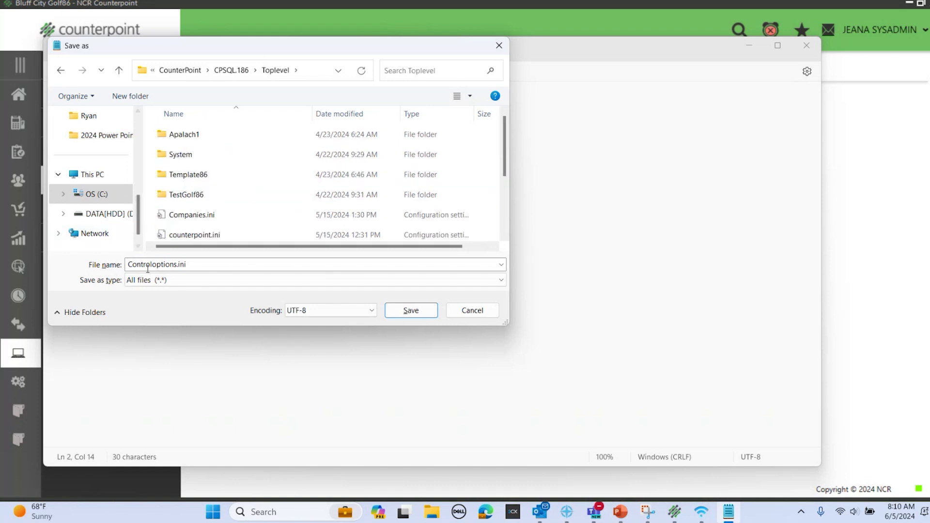
left_click(411, 310)
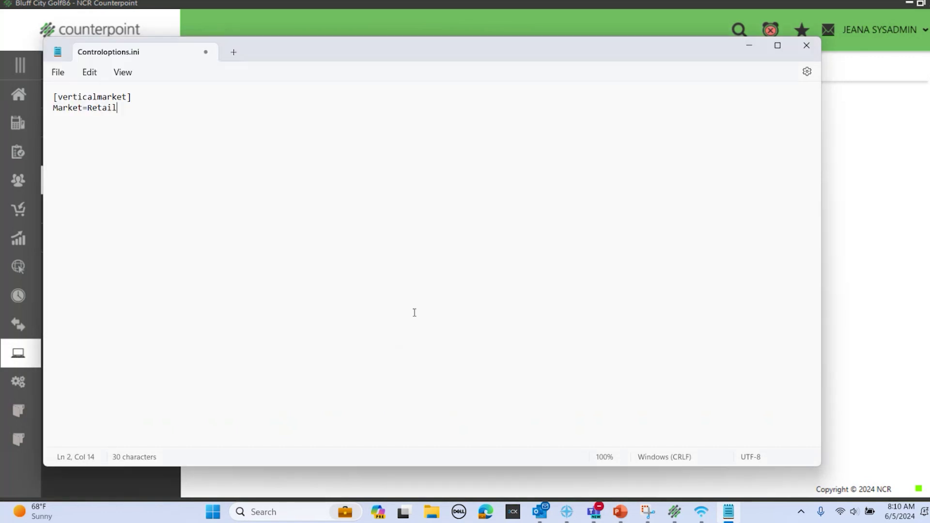
left_click(807, 45)
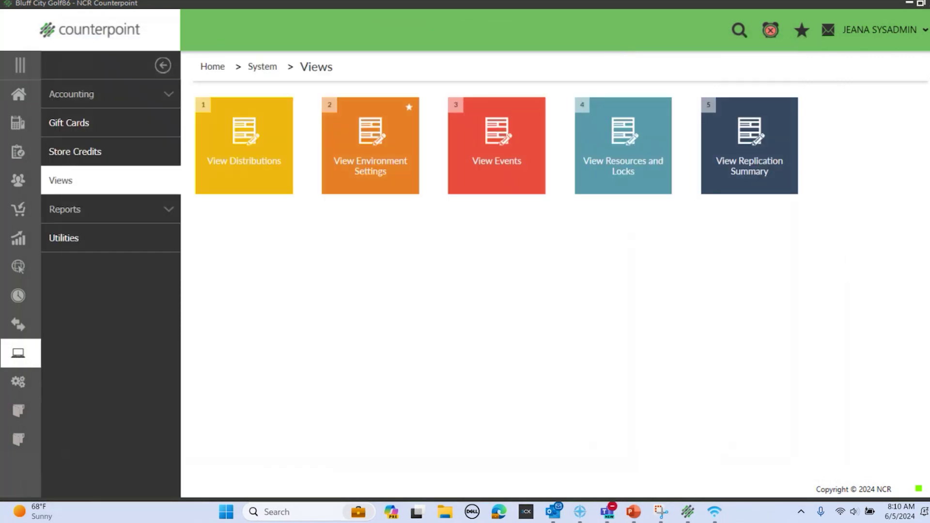
Step: Exit and restart NCR Counterpoint, and log back in to Bluff City Golf86 with the account password
left_click(928, 3)
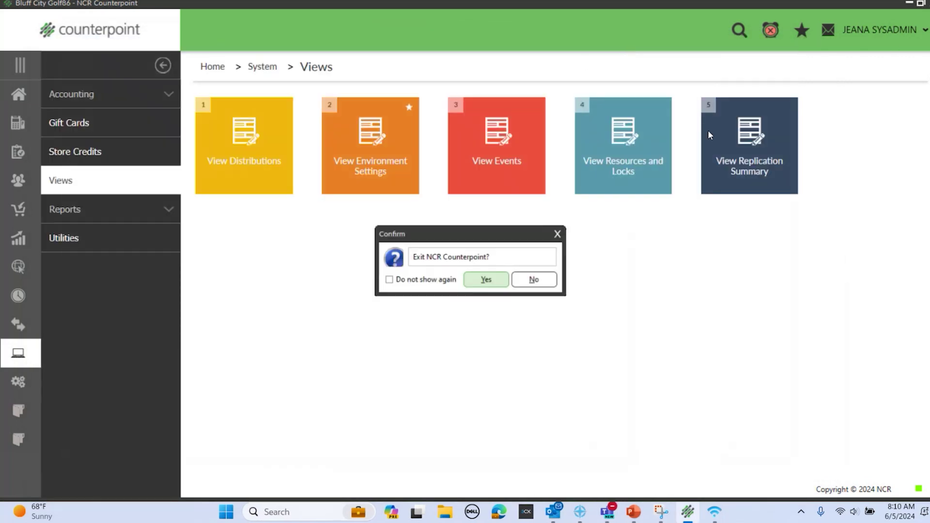
left_click(502, 284)
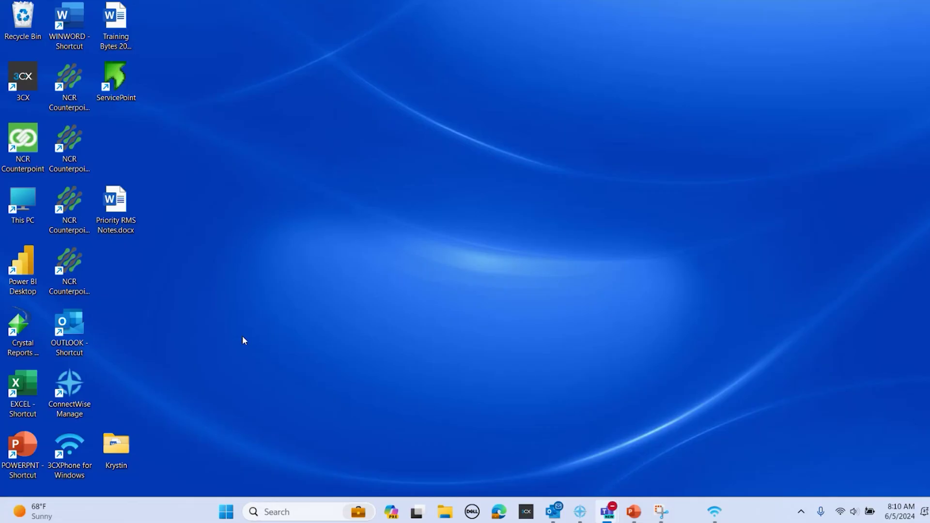
key("Return")
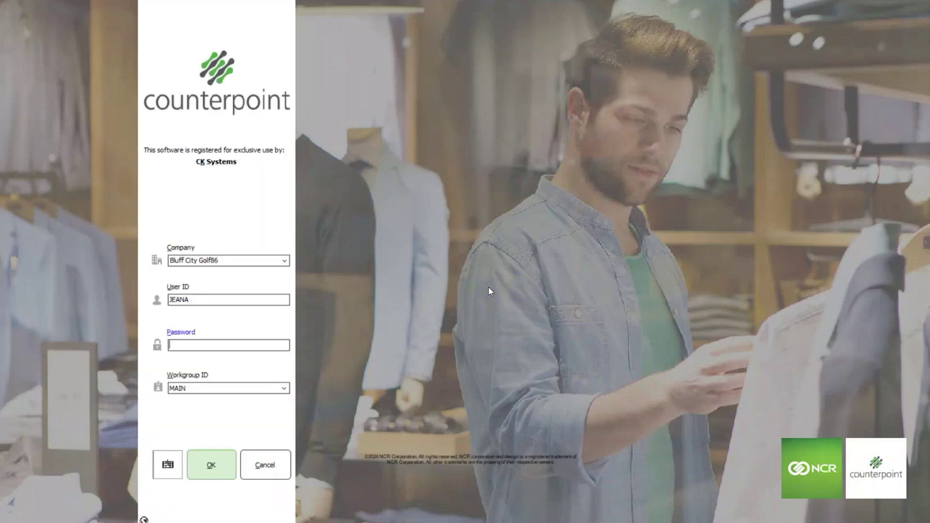
type("*********")
key("Return")
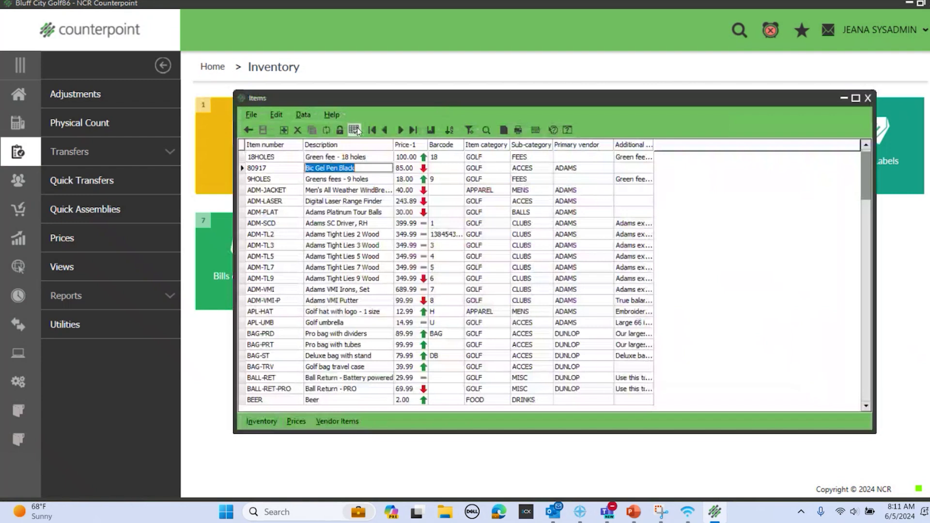
Step: Show the Bic Gel Pen Black item in form view and look over its Item Zoom details
left_click(354, 130)
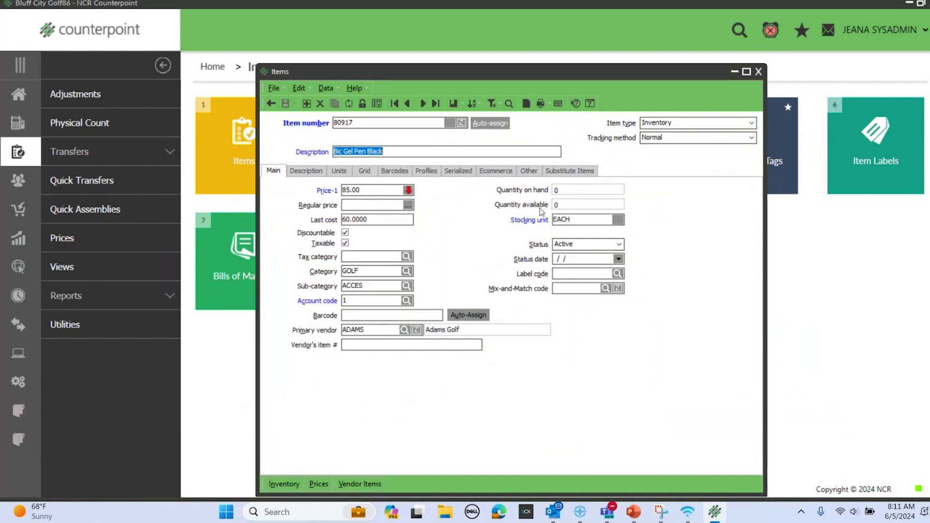
left_click(461, 124)
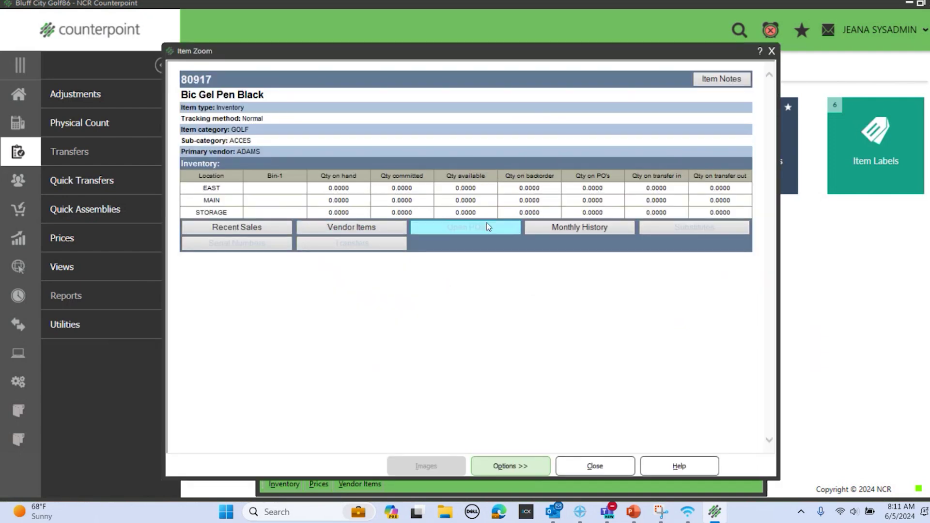
left_click(772, 51)
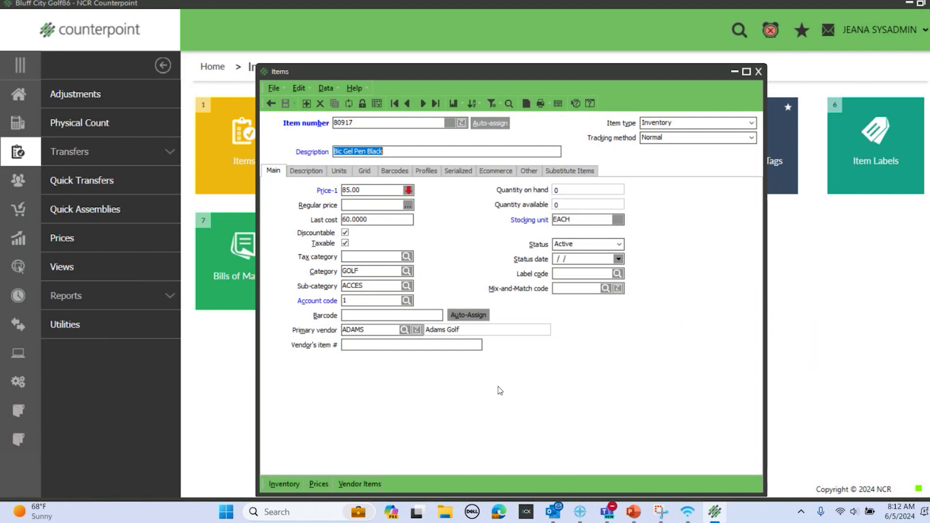
Step: Delete the EAST, MAIN and STORAGE inventory records of the Bic Gel Pen Black item and close its inventory window
left_click(280, 485)
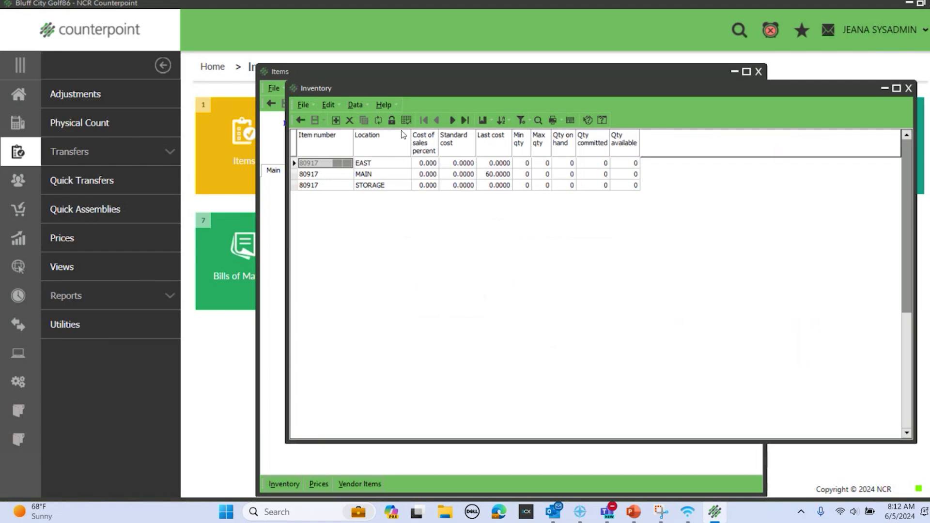
left_click(407, 121)
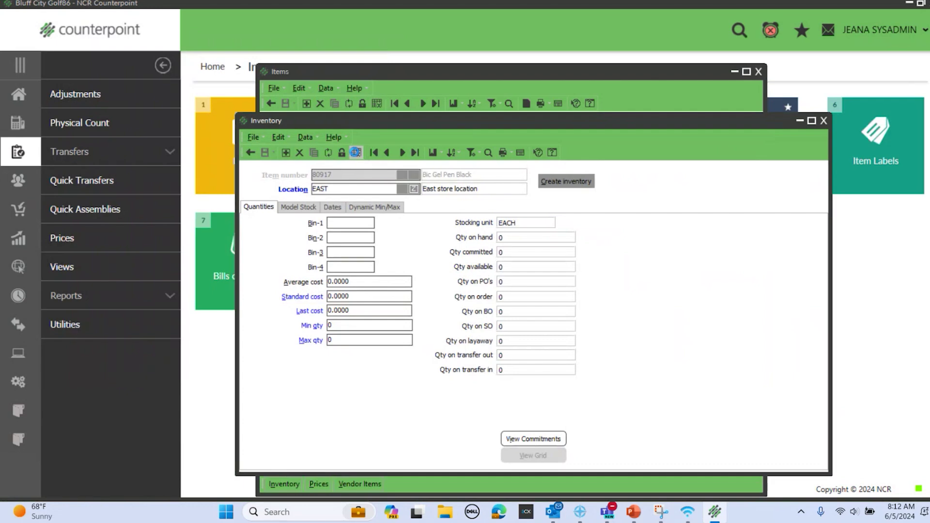
left_click(356, 153)
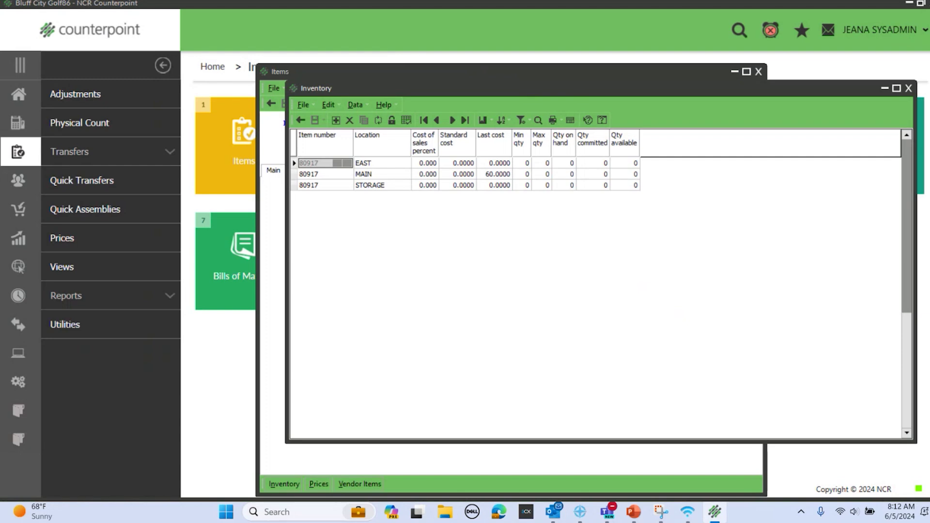
key("shift+Down")
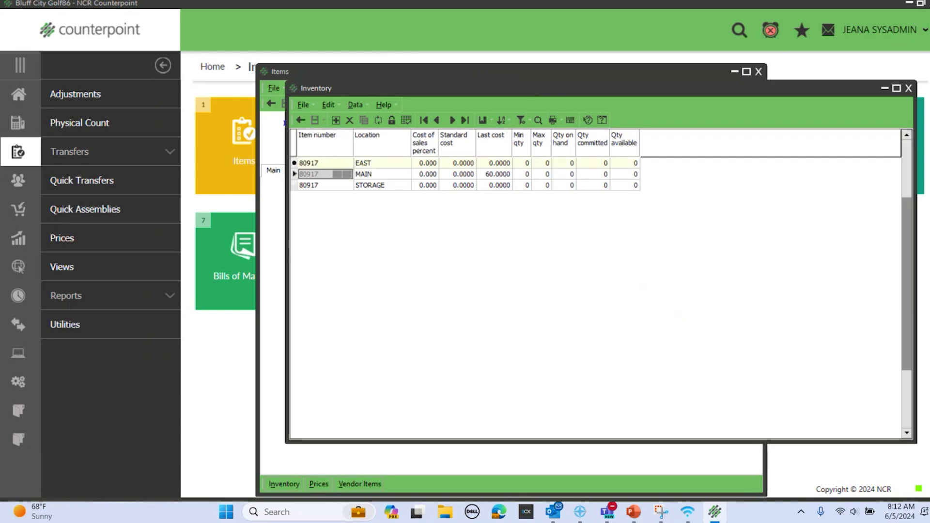
key("shift+Down")
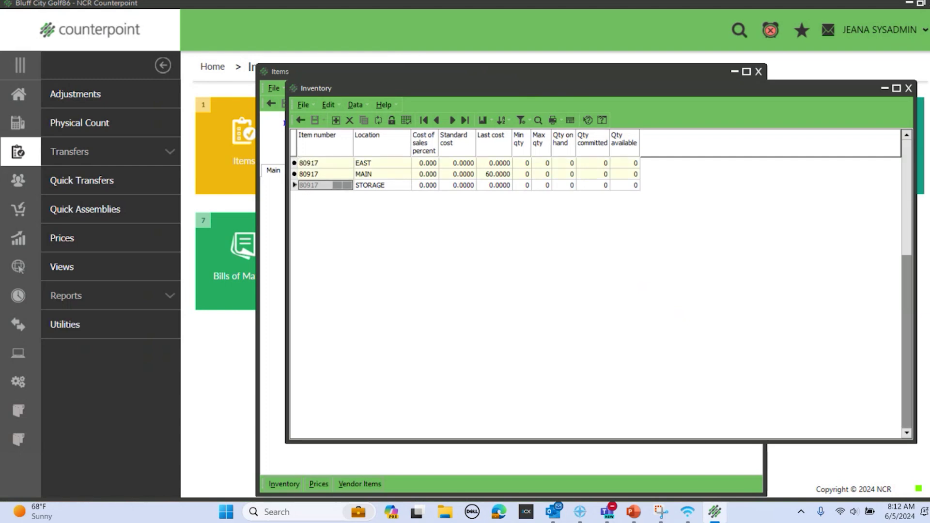
left_click(348, 120)
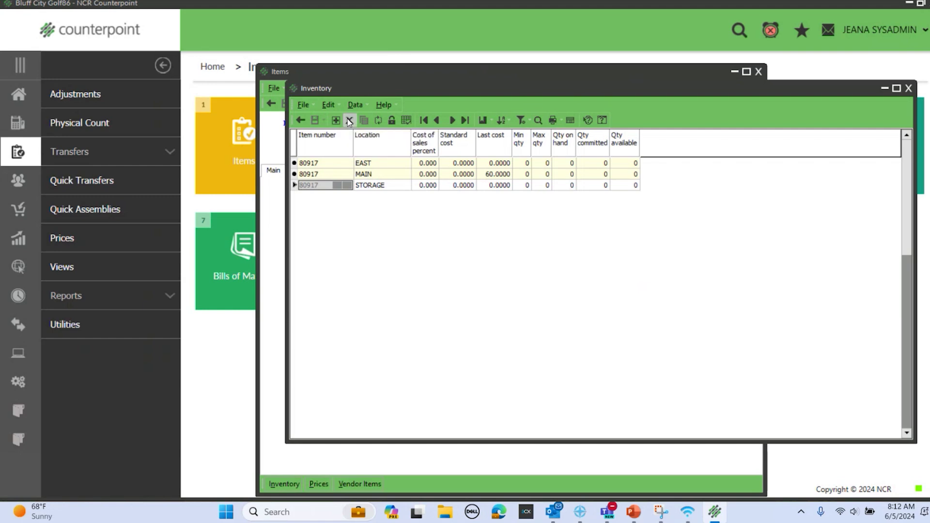
left_click(504, 279)
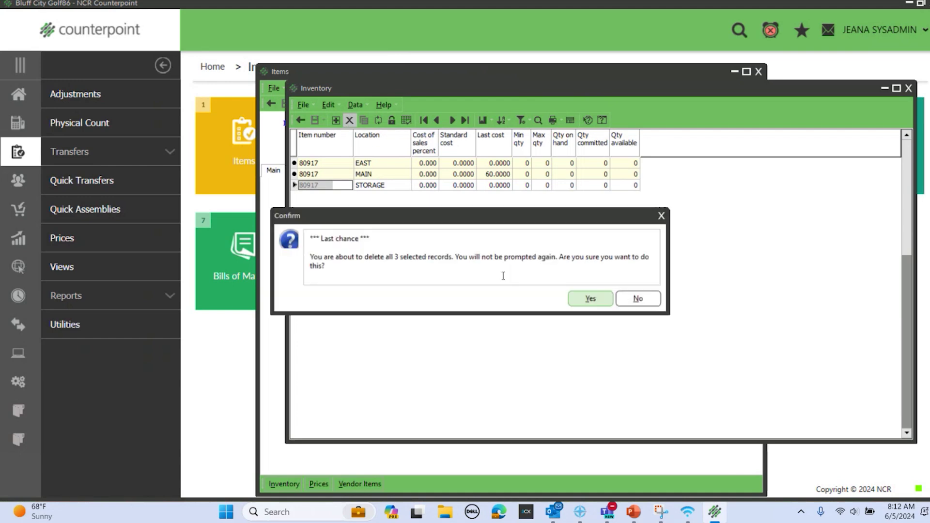
left_click(593, 299)
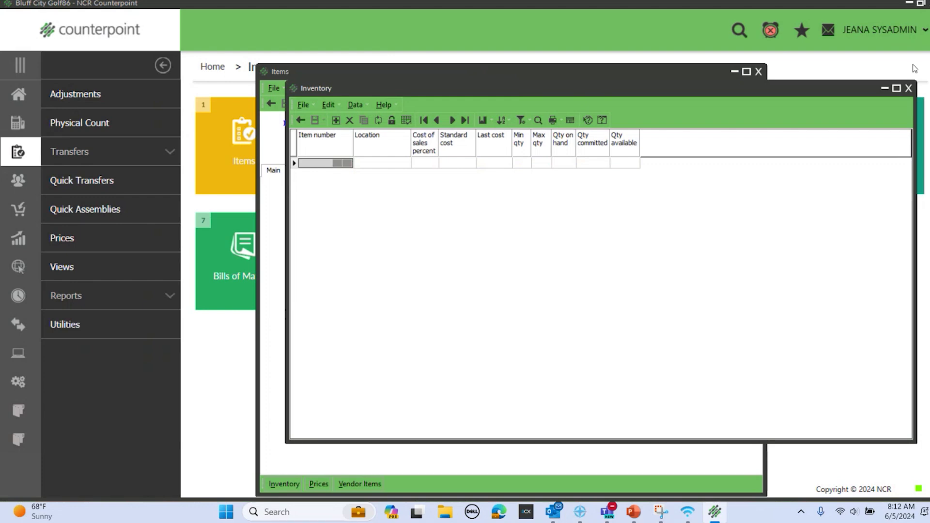
left_click(909, 90)
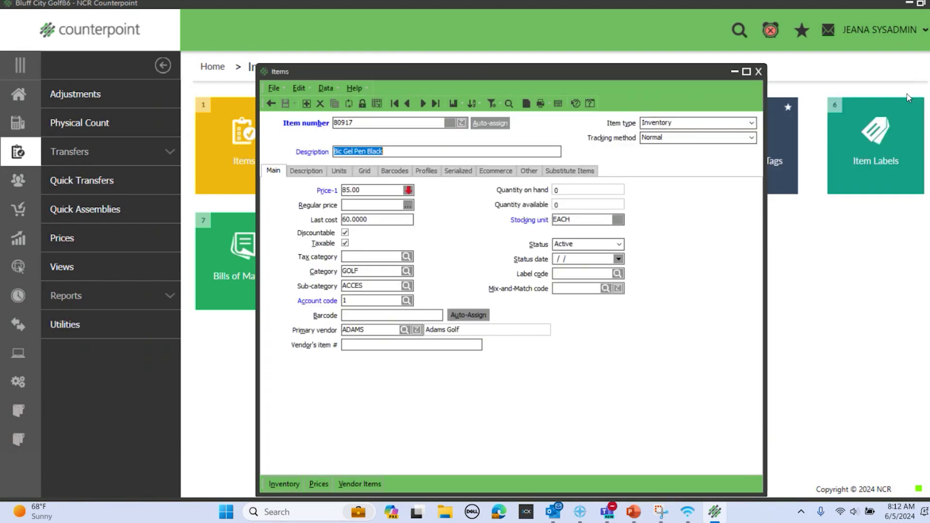
Step: Change the item type of Bic Gel Pen Black to Non-Inventory and save the item
left_click(746, 126)
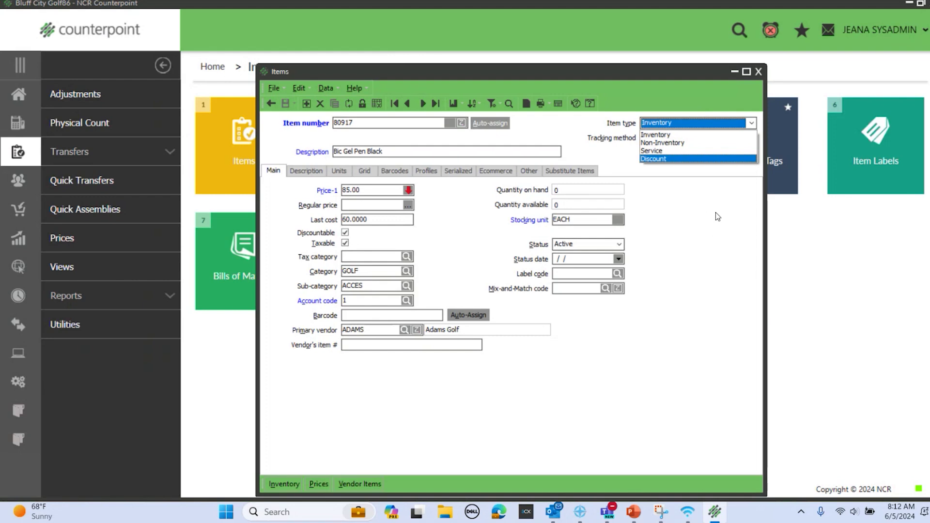
left_click(670, 211)
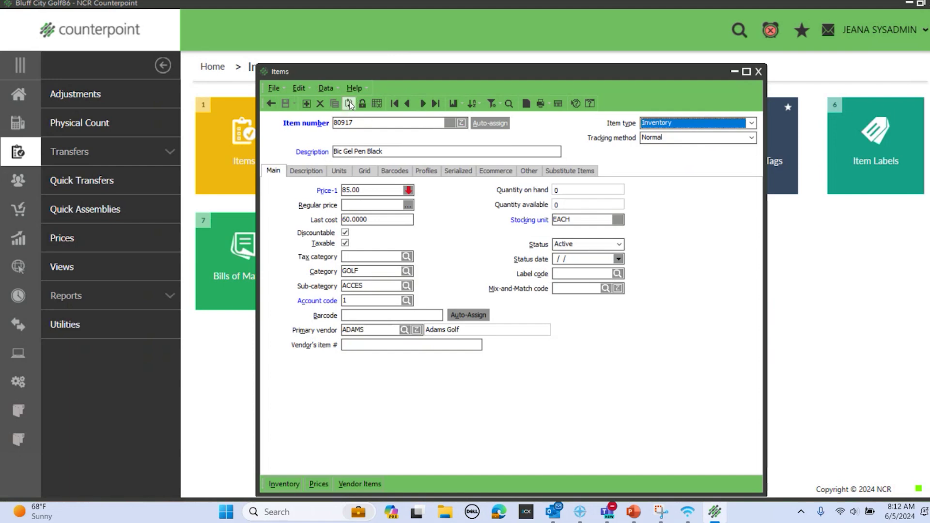
left_click(645, 124)
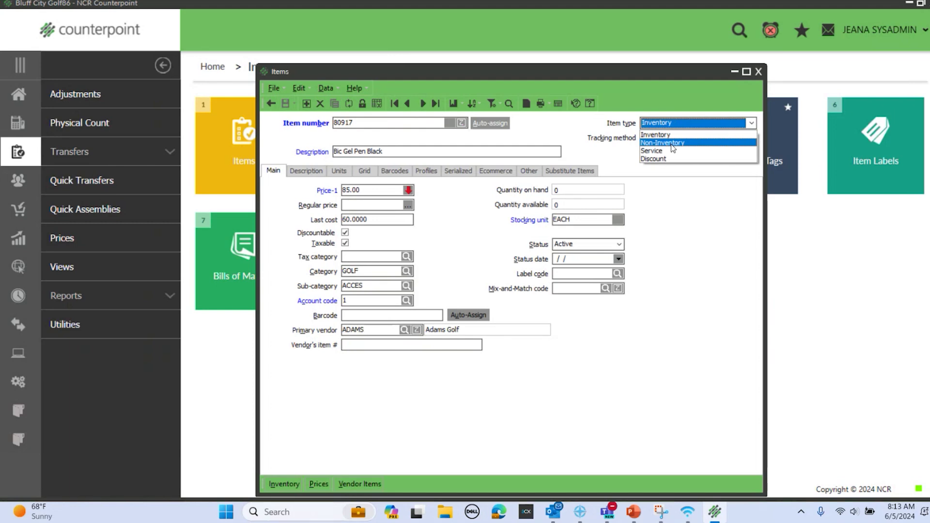
left_click(673, 143)
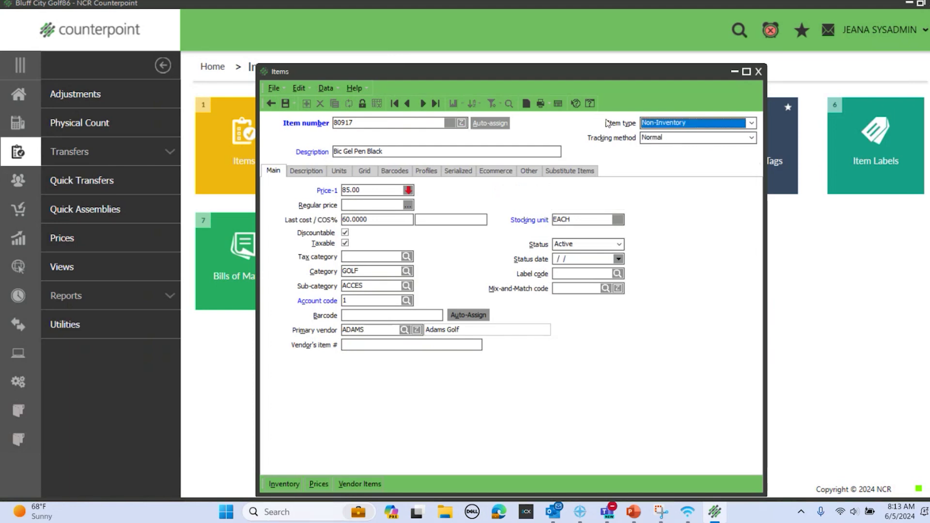
left_click(286, 104)
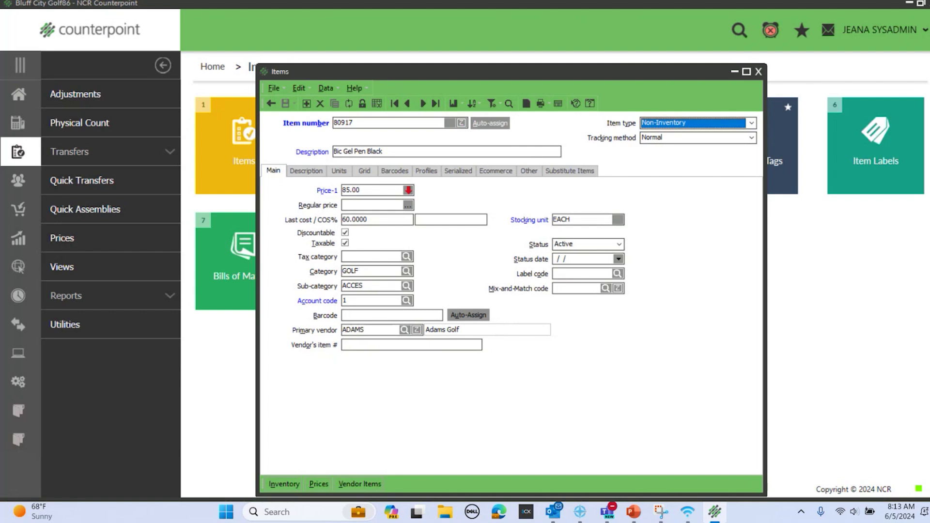
Step: Create inventory for the Bic Gel Pen Black item at all locations with min and max quantity 0, and close the item windows
left_click(281, 484)
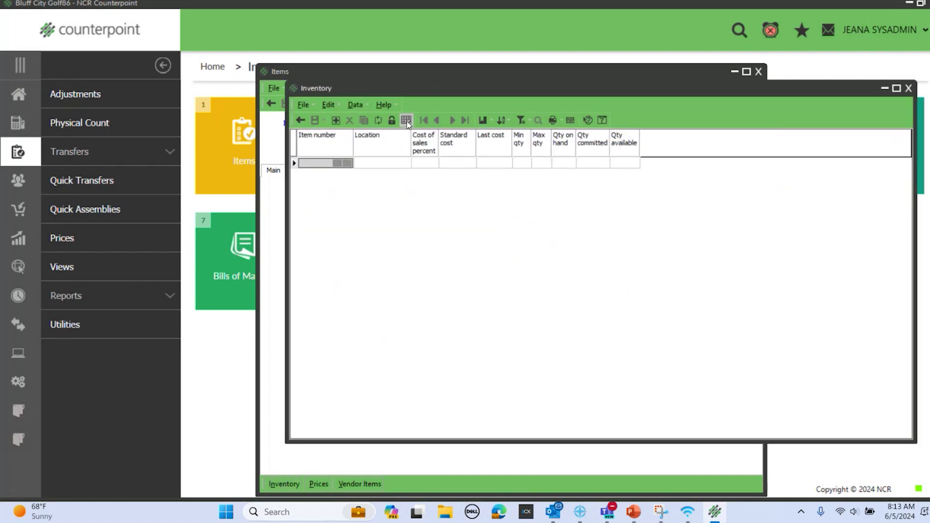
left_click(406, 120)
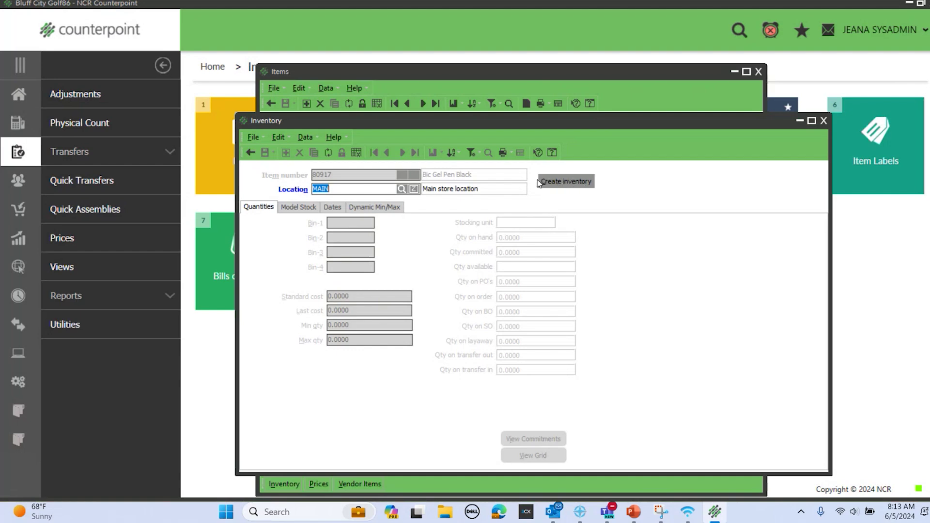
left_click(356, 152)
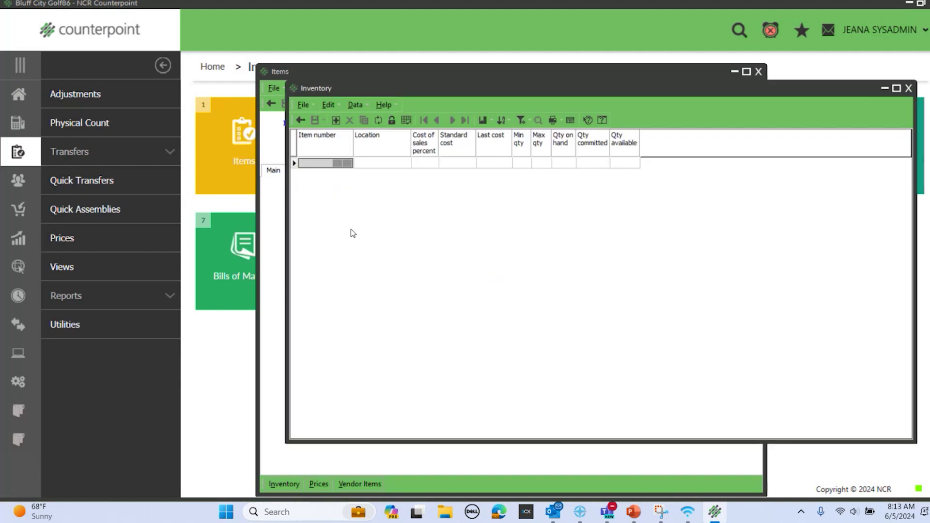
left_click(405, 119)
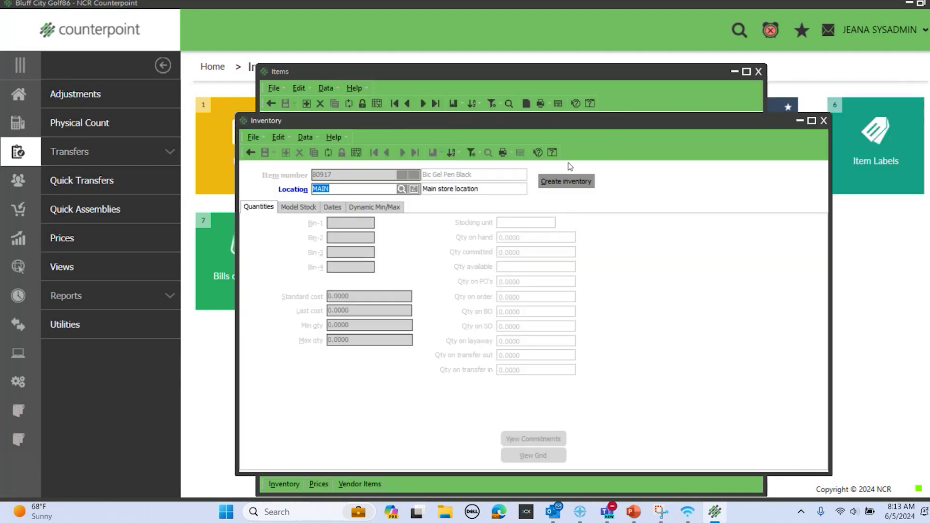
left_click(564, 181)
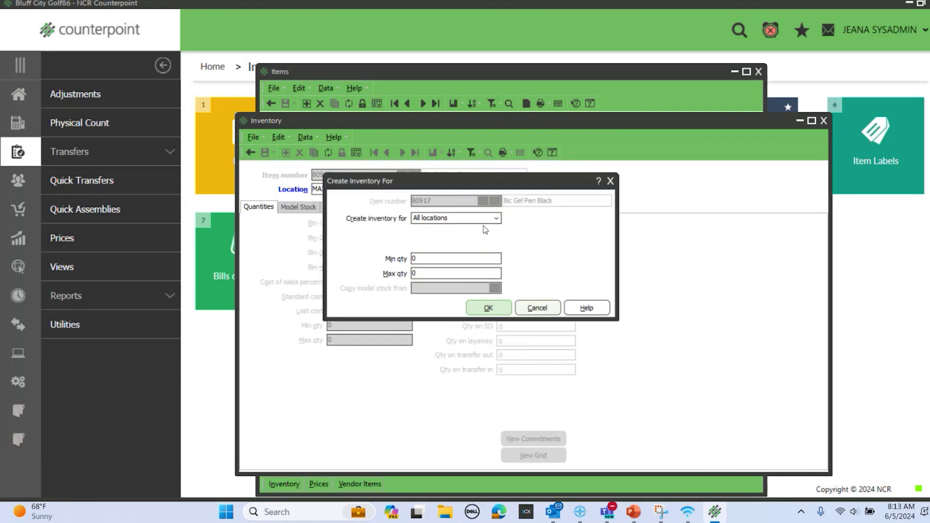
left_click(487, 308)
left_click(513, 280)
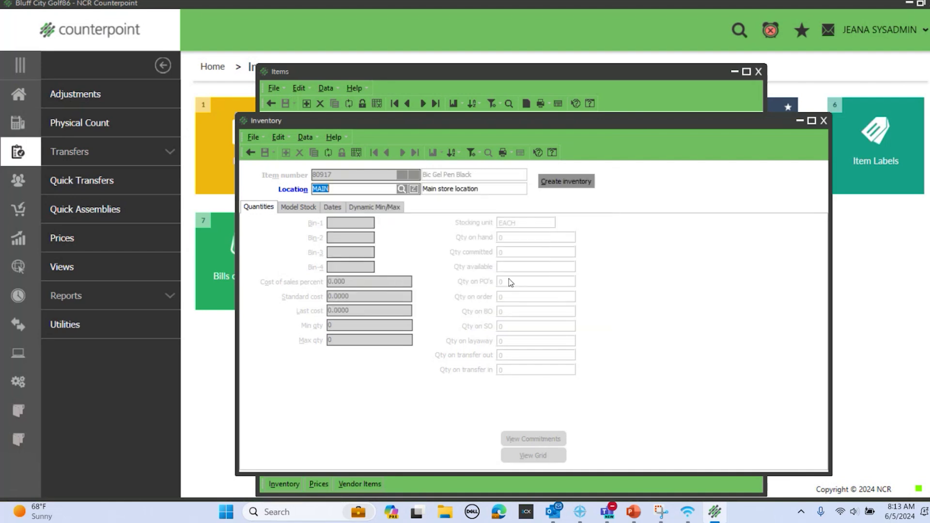
left_click(823, 121)
left_click(759, 71)
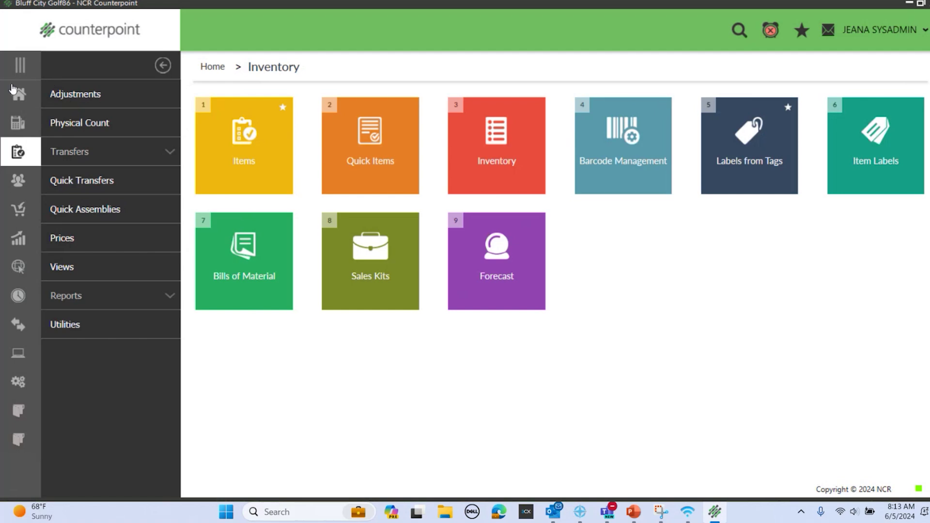
Step: Open the label settings of Inventory Control in the inventory setup and review the label jobs and tags methods
left_click(18, 96)
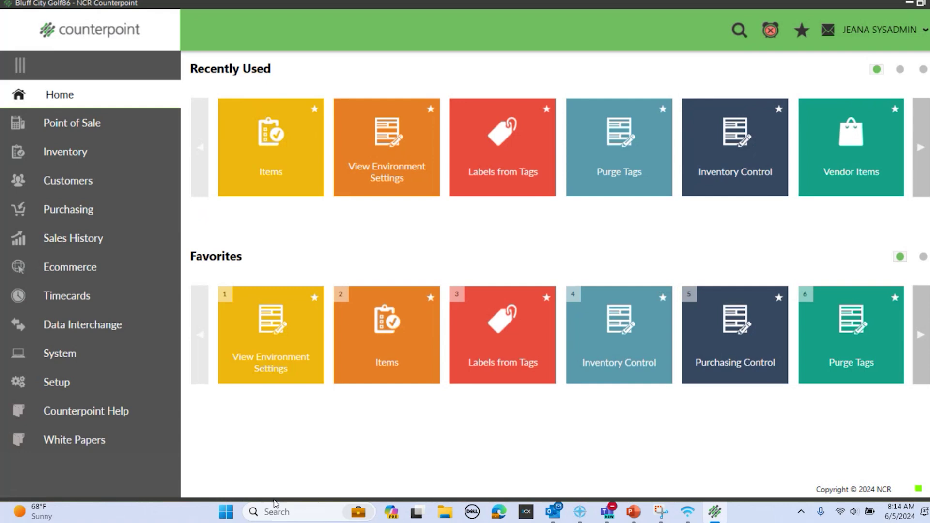
left_click(68, 383)
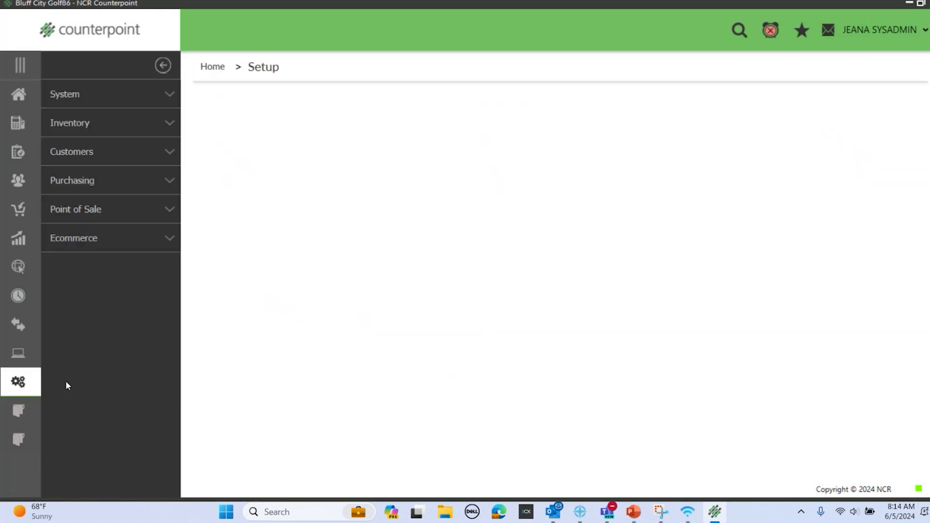
left_click(101, 130)
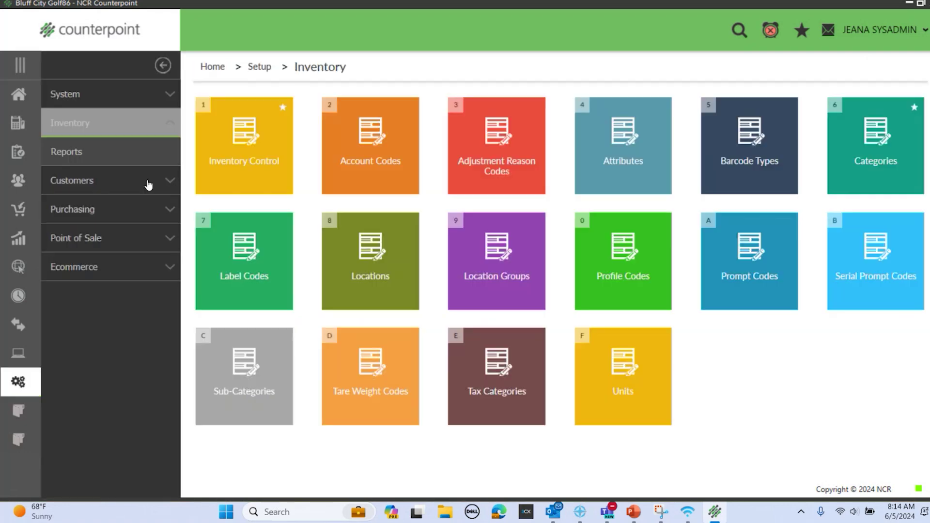
left_click(242, 155)
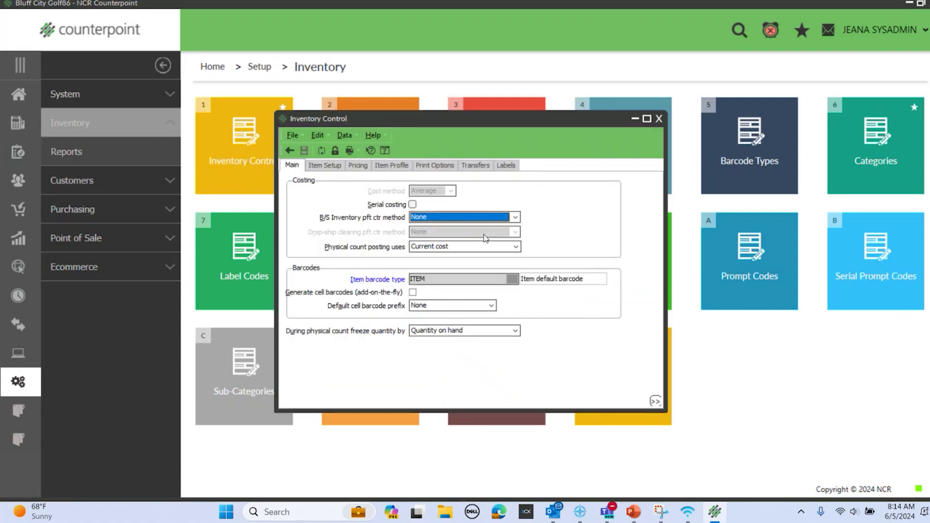
left_click(506, 165)
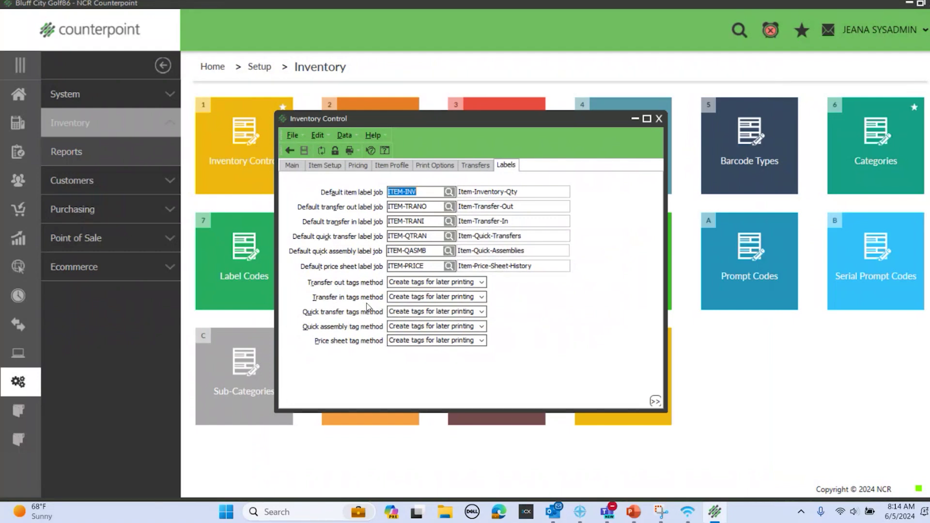
Step: Switch the transfer out tags method to Do not create tags and back to Create tags for later printing, saving and closing Inventory Control
left_click(481, 282)
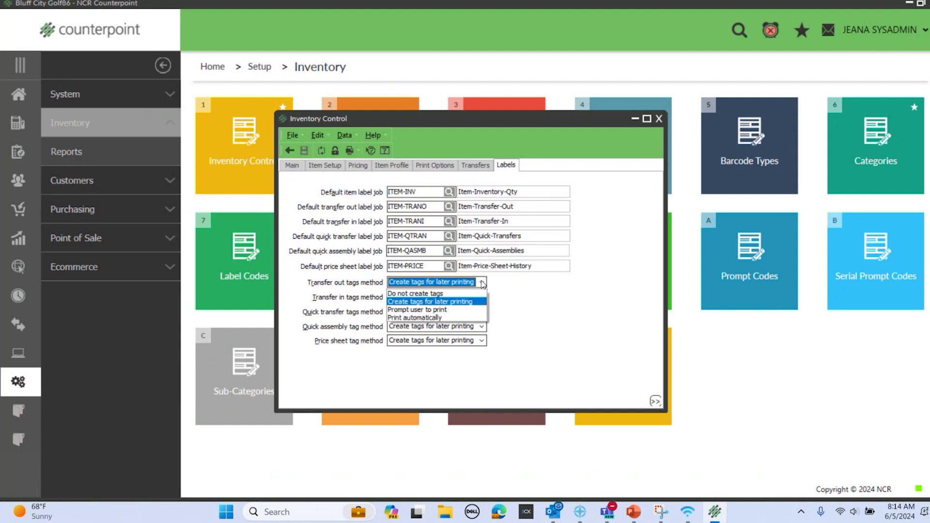
left_click(418, 293)
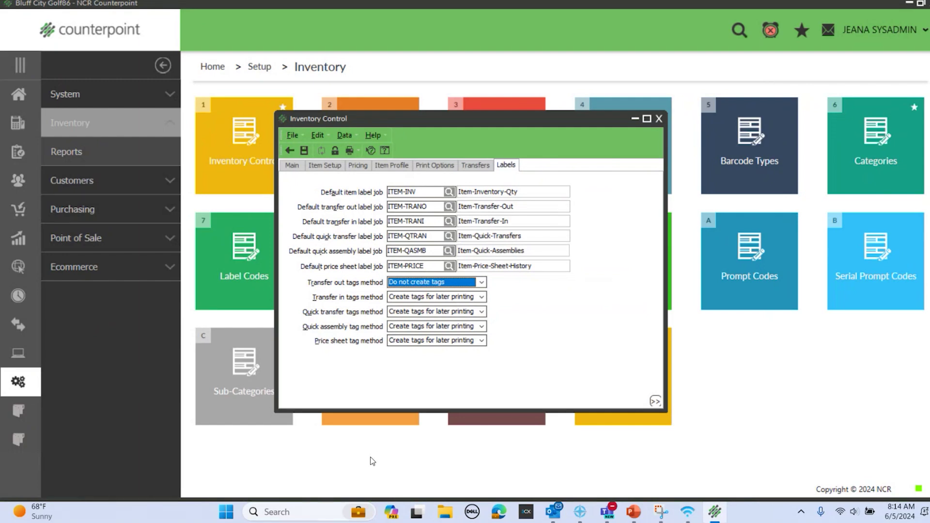
left_click(482, 283)
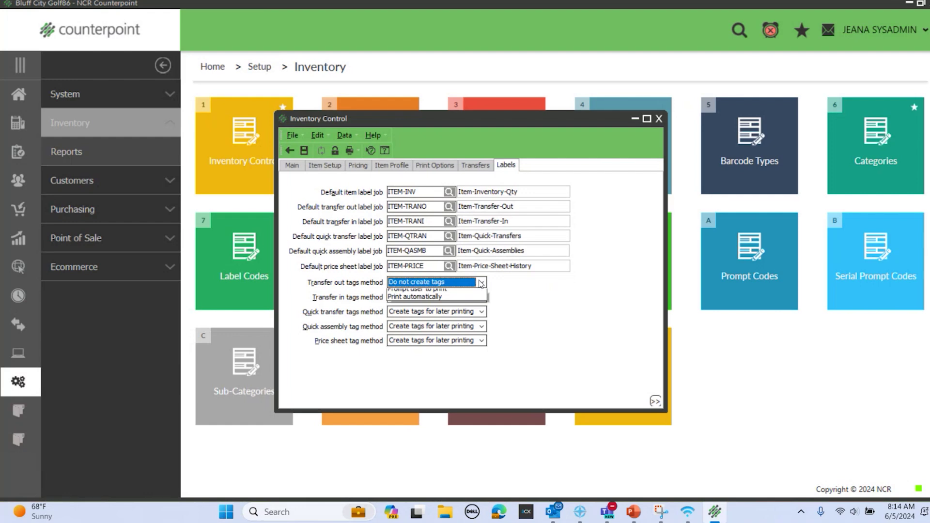
left_click(441, 302)
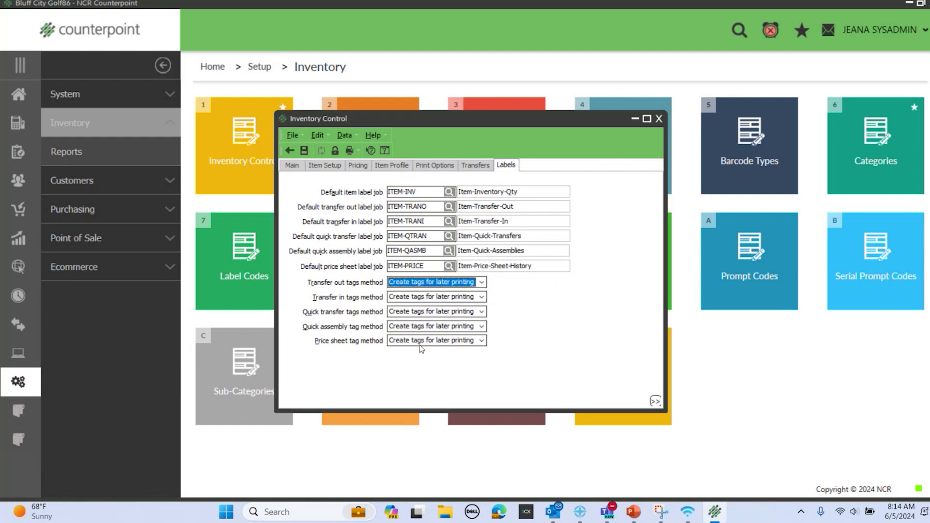
left_click(304, 150)
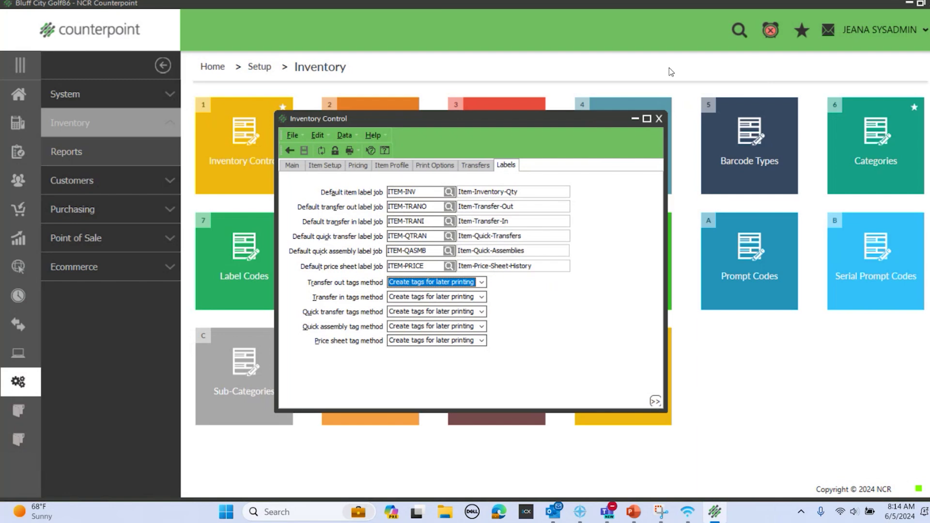
left_click(660, 119)
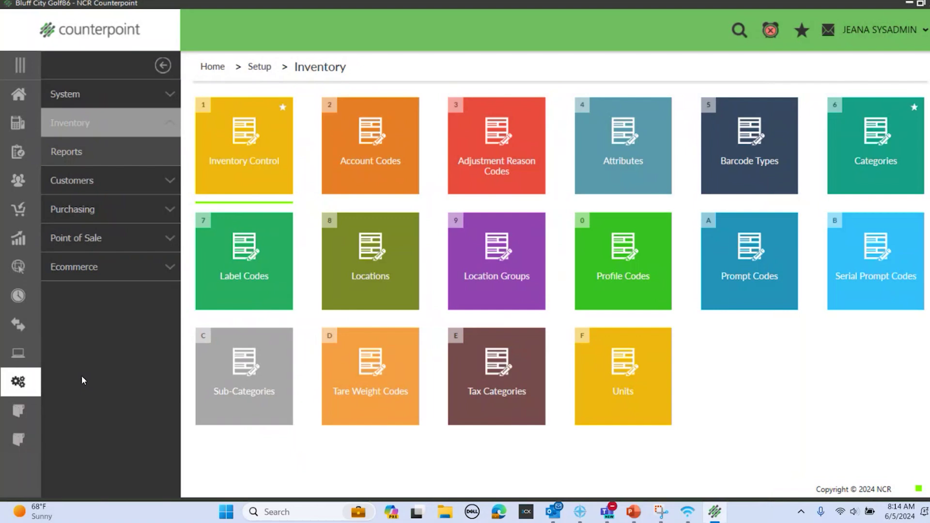
Step: Open the label settings of Purchasing Control in the purchasing setup and review its tags methods
left_click(97, 209)
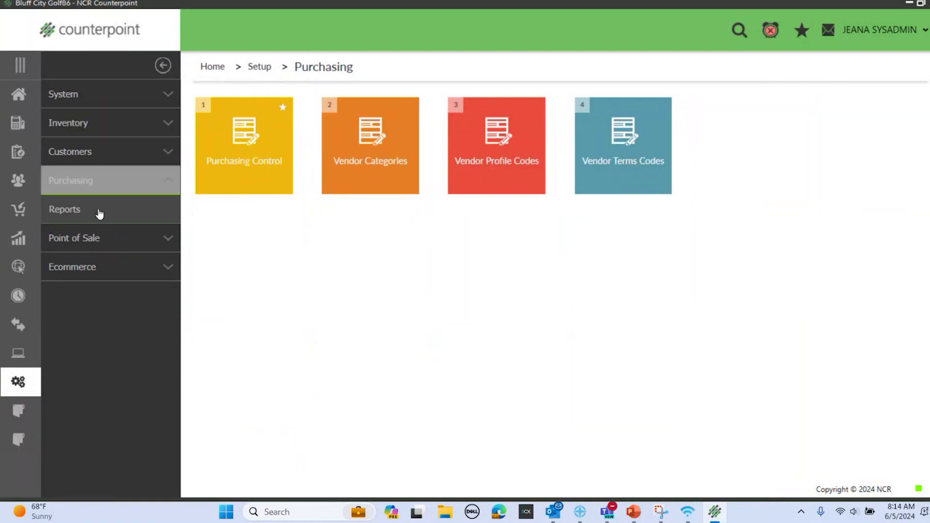
left_click(272, 162)
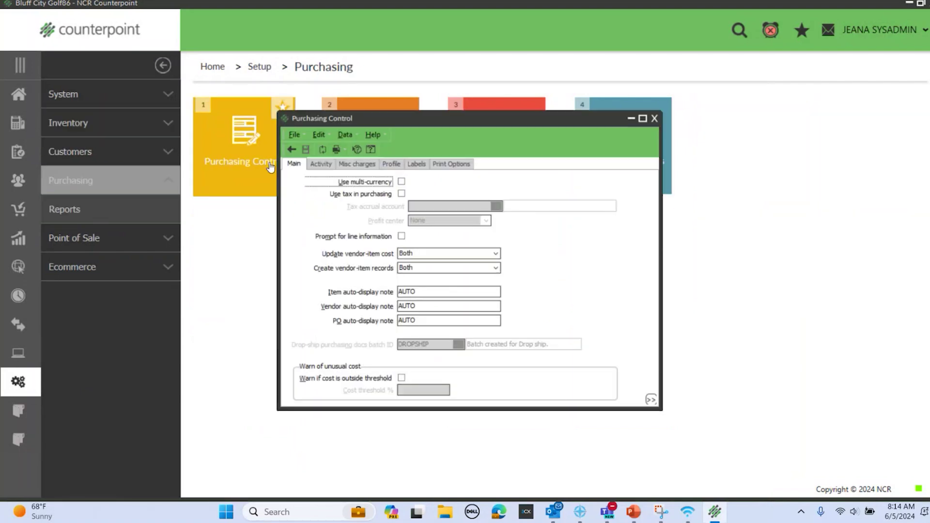
left_click(418, 164)
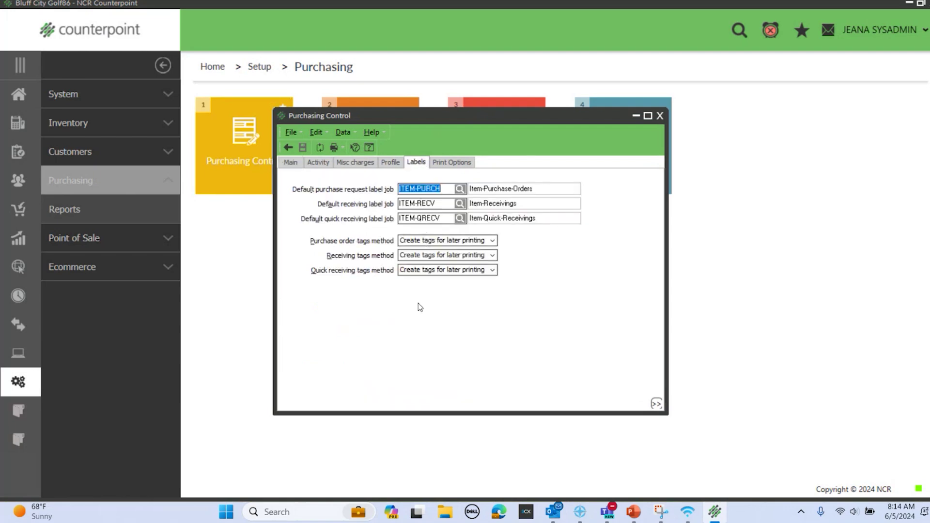
Step: Switch the purchase order tags method to Do not create tags and back to Create tags for later printing, saving and closing Purchasing Control
left_click(492, 241)
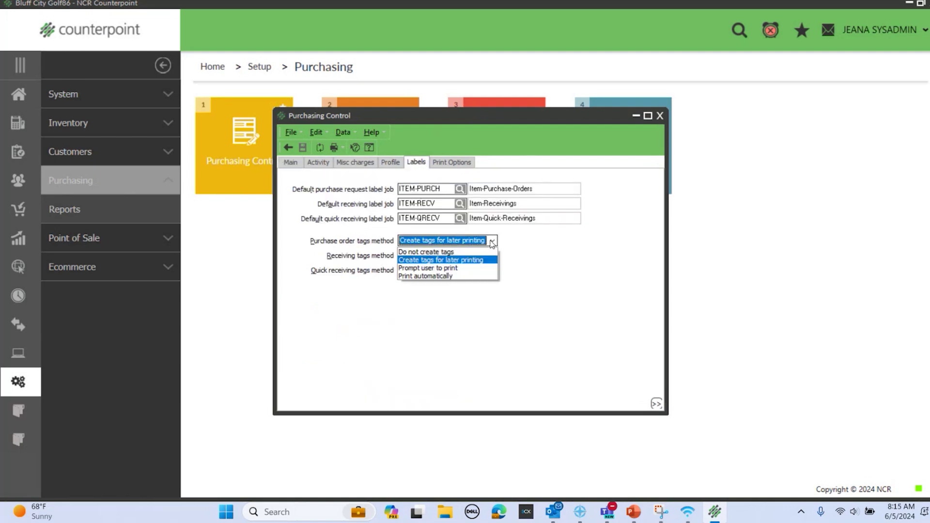
left_click(457, 253)
left_click(492, 241)
left_click(426, 256)
left_click(302, 148)
left_click(660, 116)
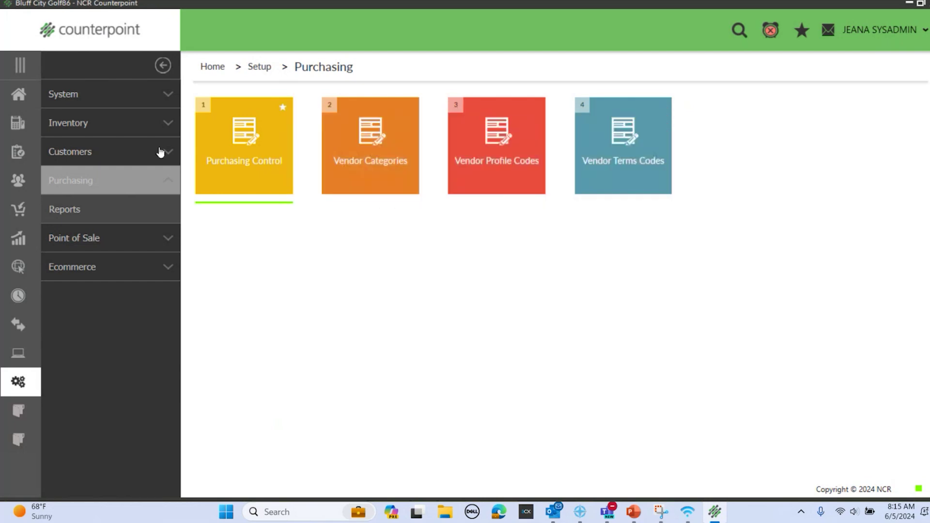
Step: Open Labels from Tags in the Inventory section and load the purchase orders tag event 700392
left_click(31, 89)
left_click(59, 155)
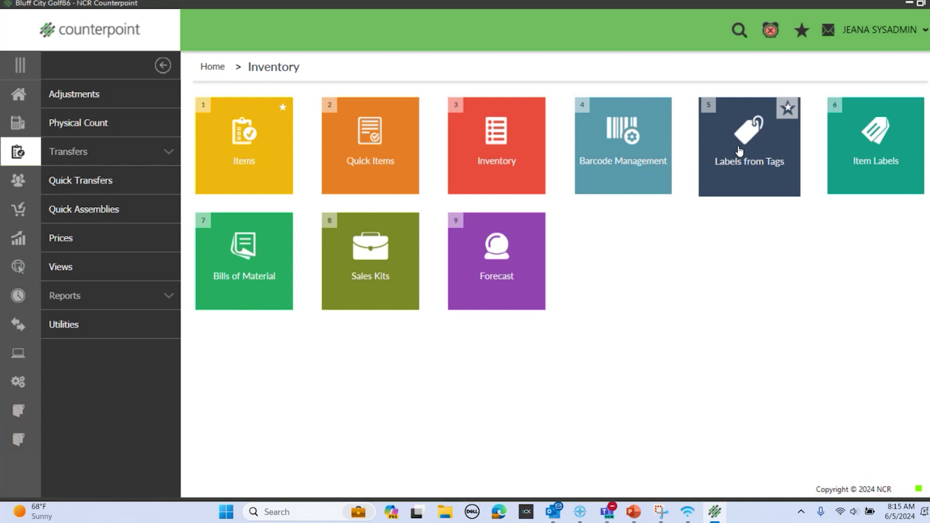
left_click(749, 136)
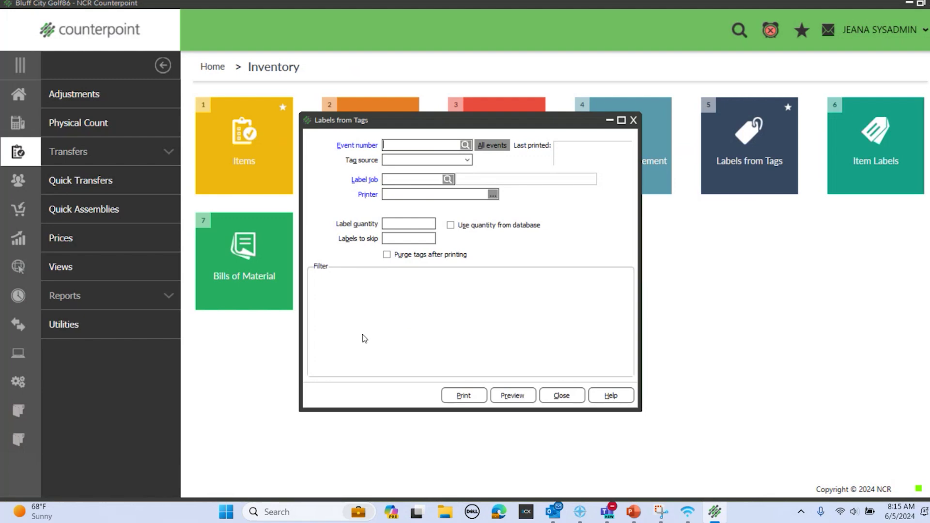
left_click(465, 146)
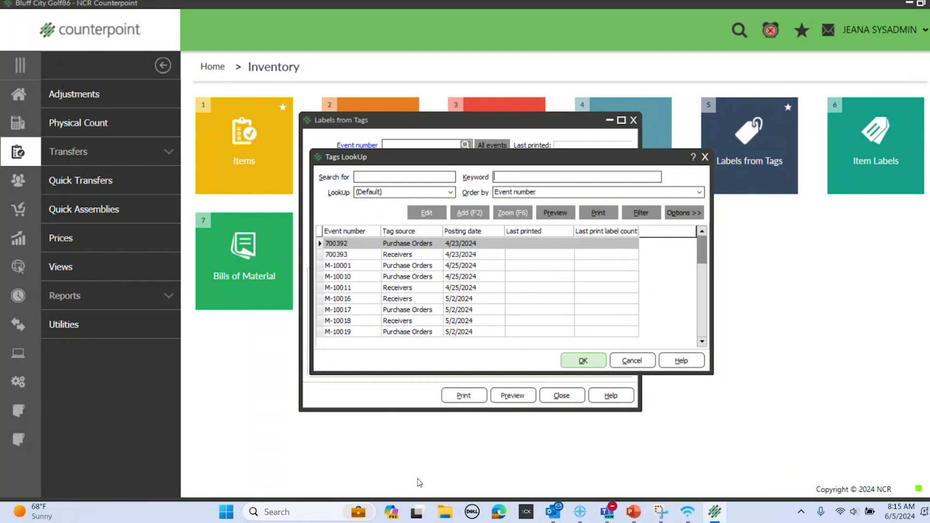
left_click(393, 266)
left_click(395, 277)
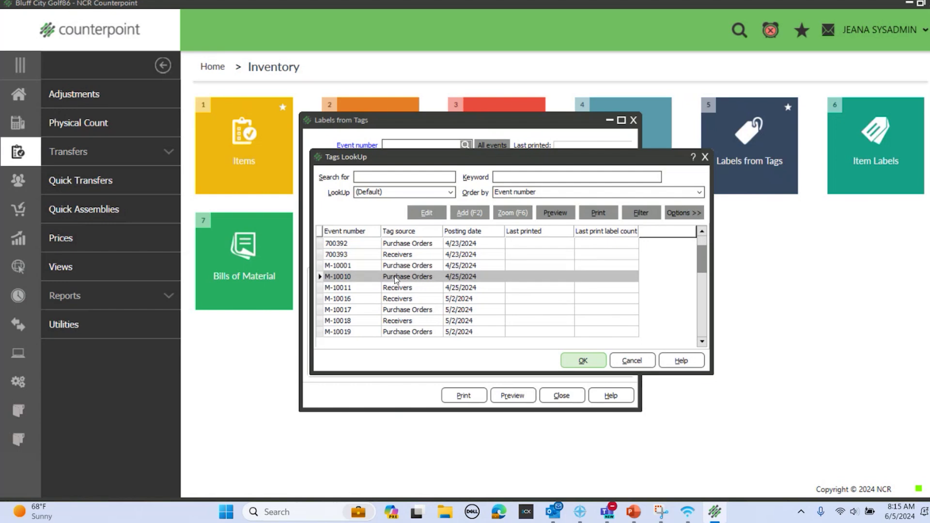
left_click(400, 267)
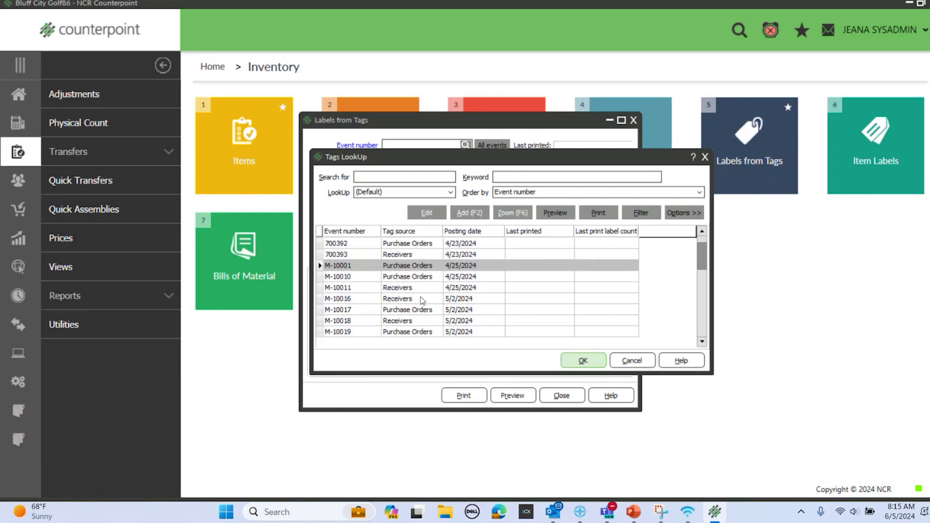
left_click(401, 244)
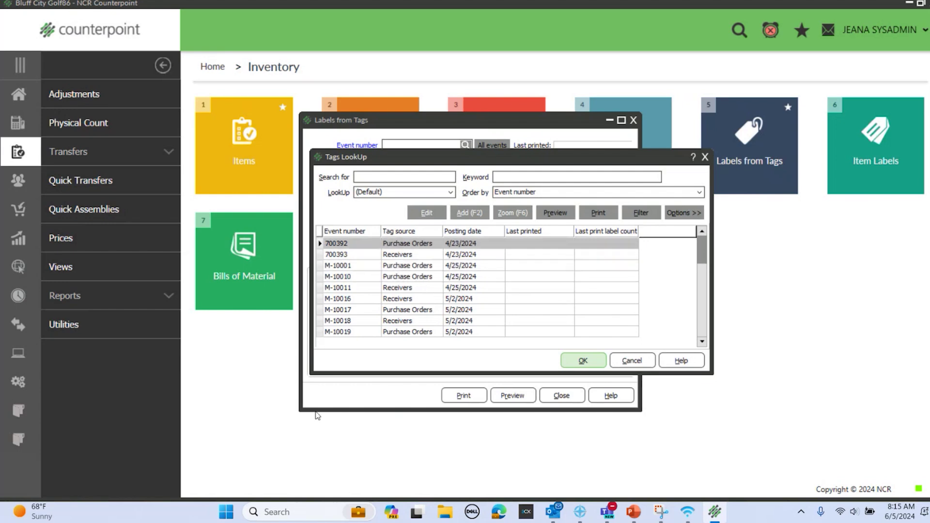
left_click(588, 366)
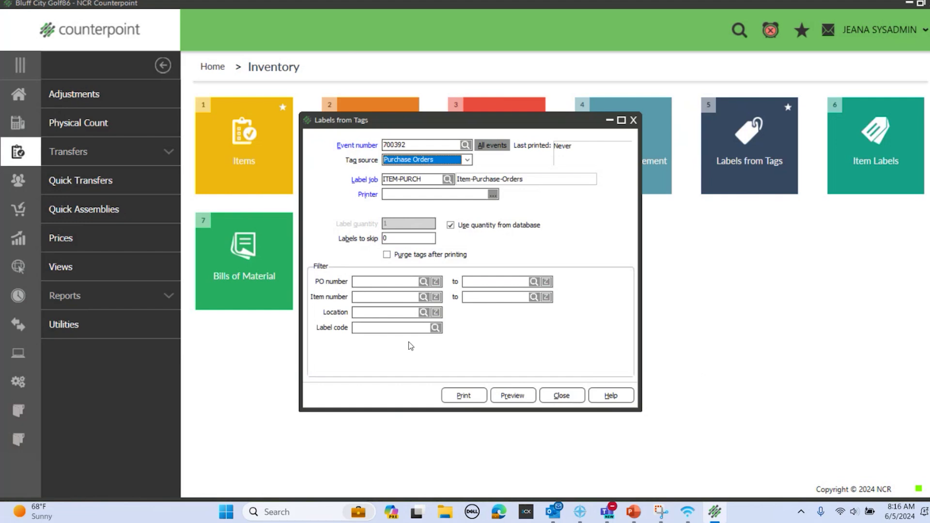
Step: Look up purchase orders for the PO number filter, examine the lines of the Adams Golf order dated 3/25/2024, and close the lookup
left_click(423, 282)
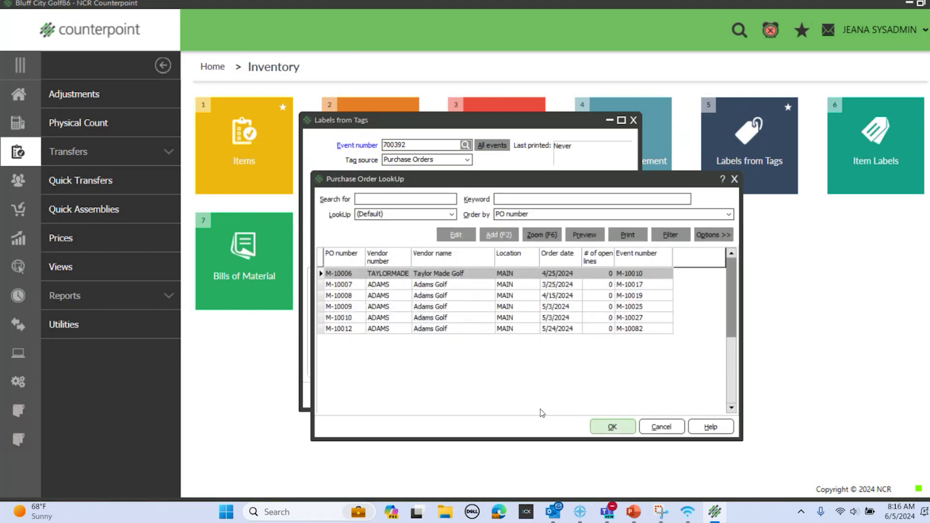
left_click(493, 285)
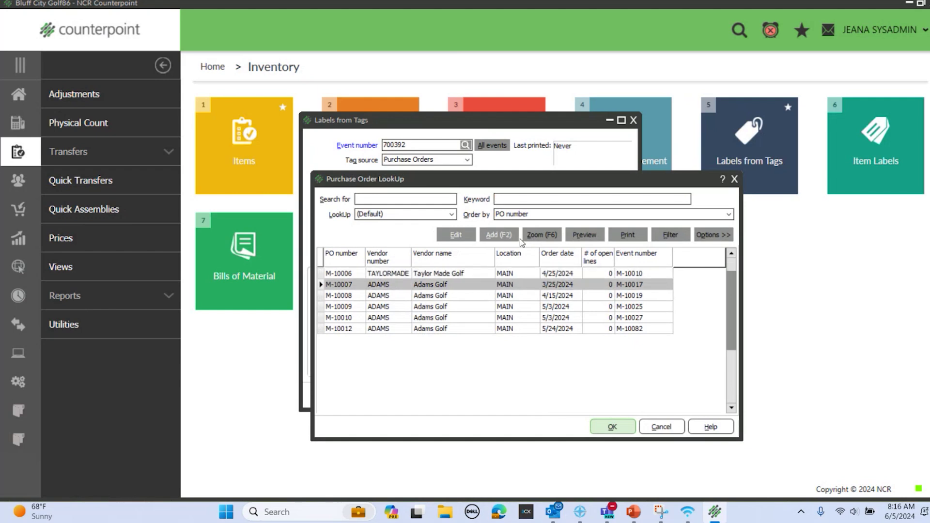
left_click(543, 235)
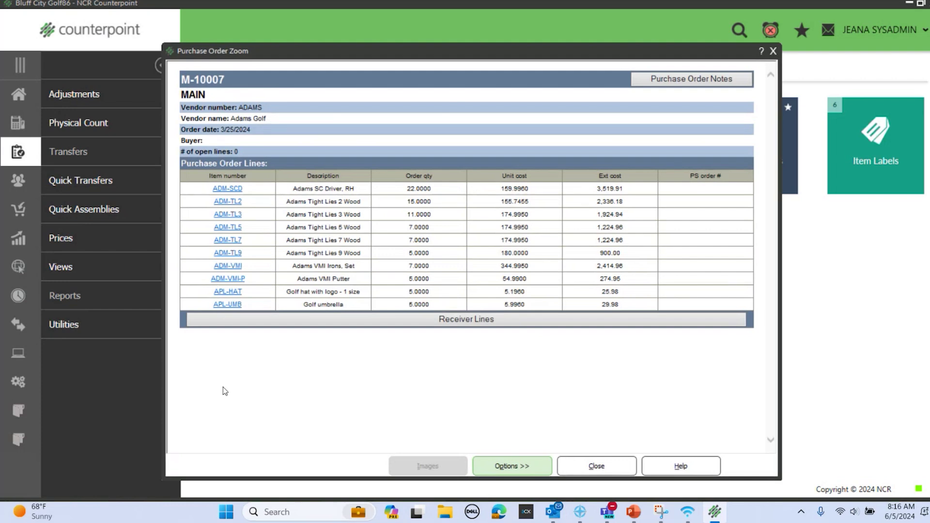
left_click(773, 51)
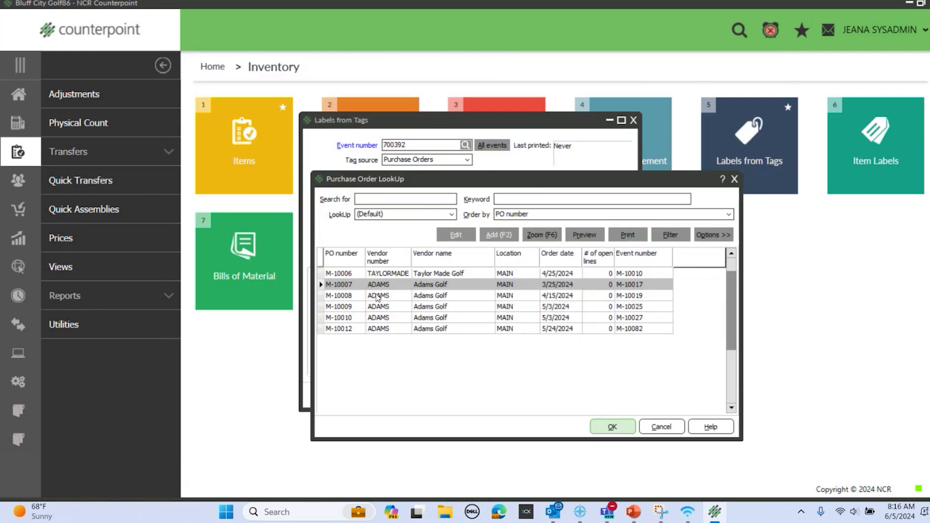
left_click(542, 236)
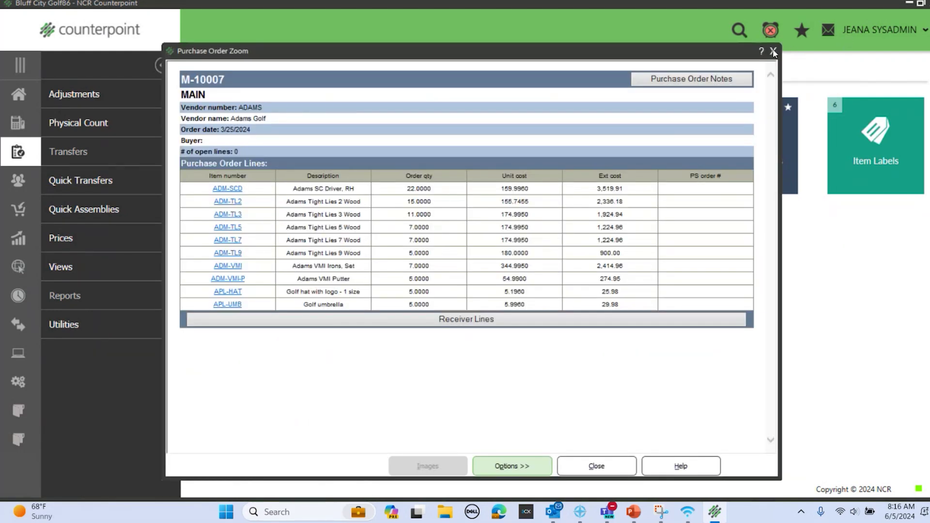
left_click(774, 51)
left_click(735, 179)
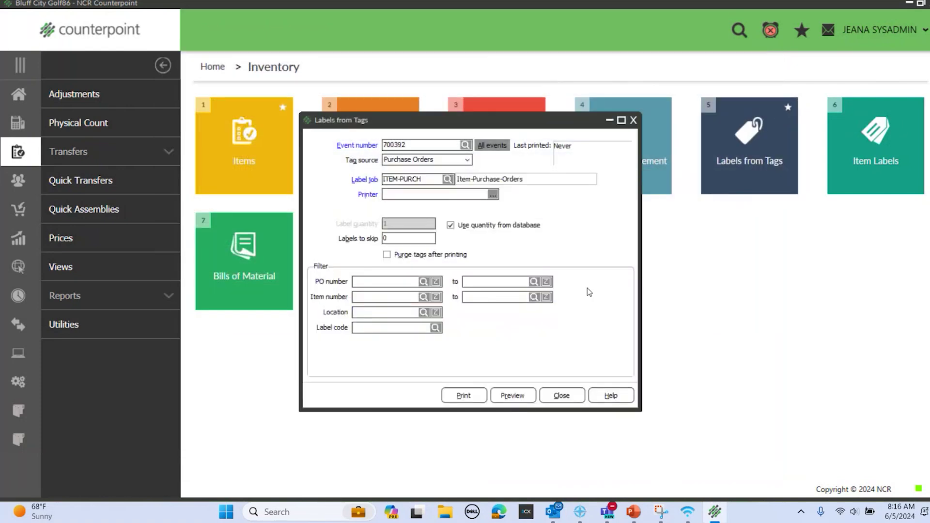
Step: Change the label event to M-10011 with the Receivers tag source
left_click(465, 144)
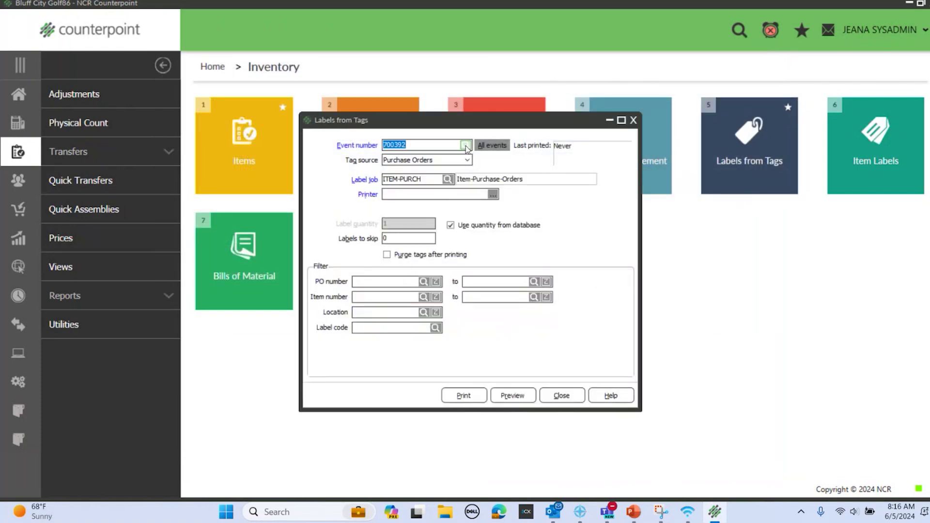
left_click(390, 289)
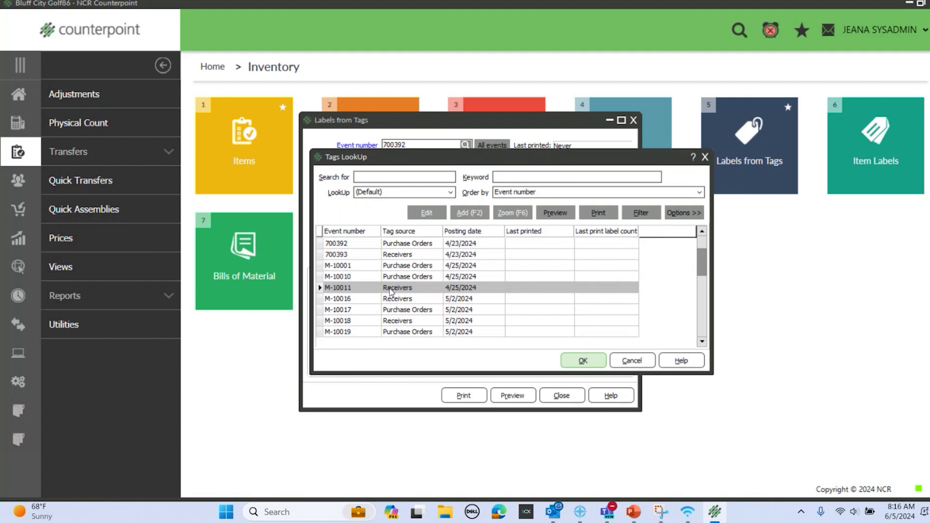
left_click(583, 361)
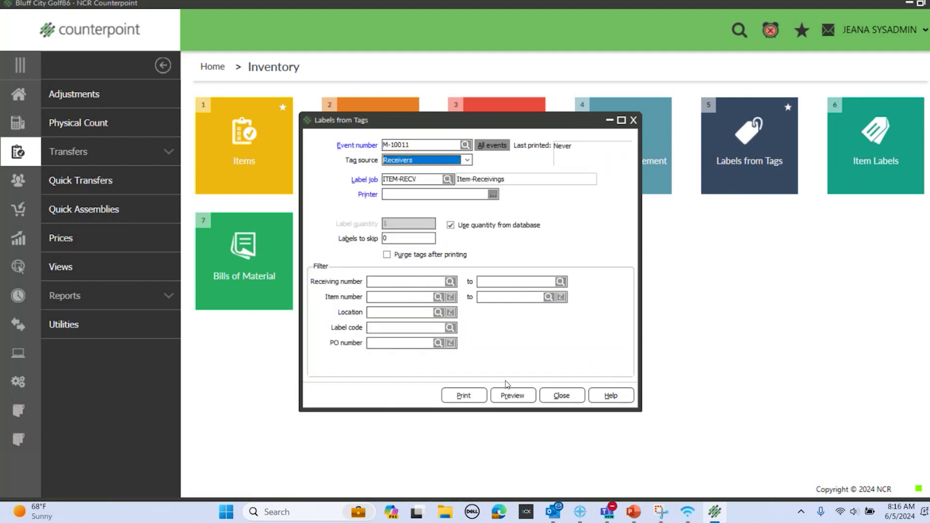
Step: Open the receiving number lookup from the filter and review its hidden and visible columns in the column designer
left_click(451, 282)
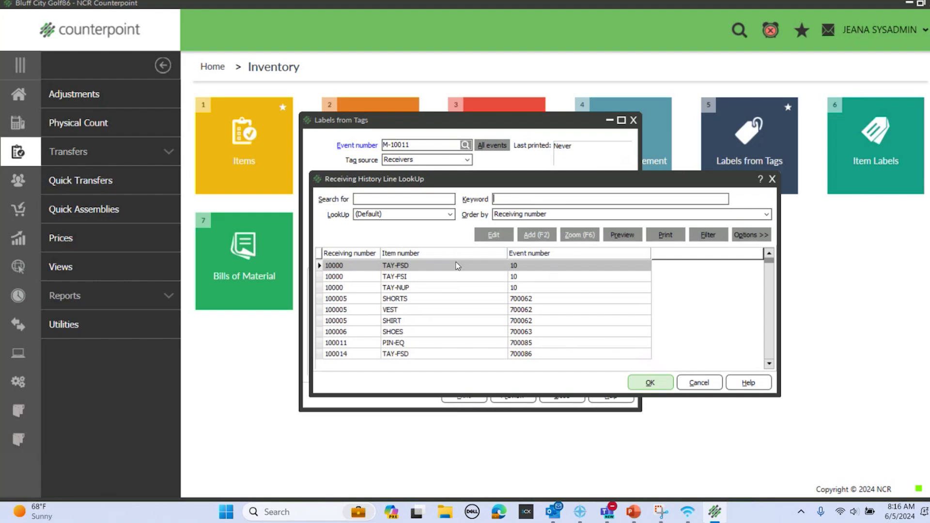
right_click(470, 256)
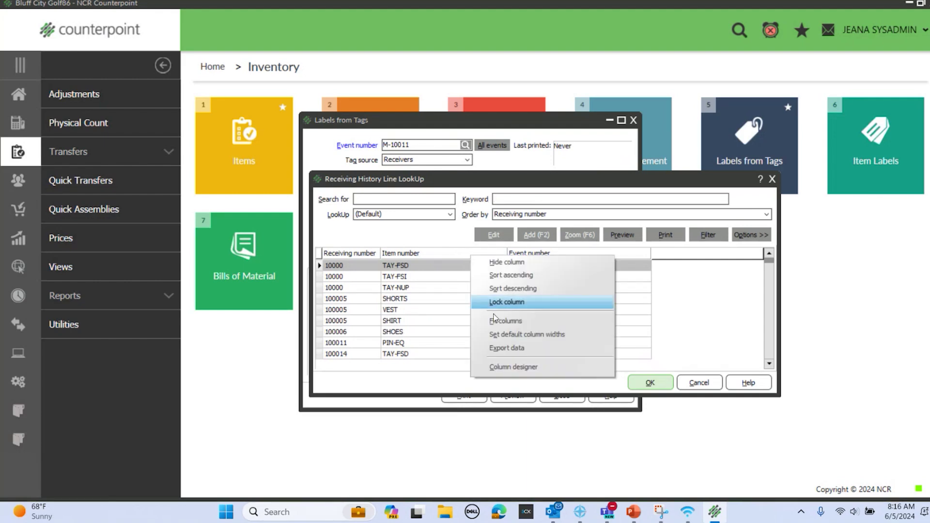
left_click(505, 367)
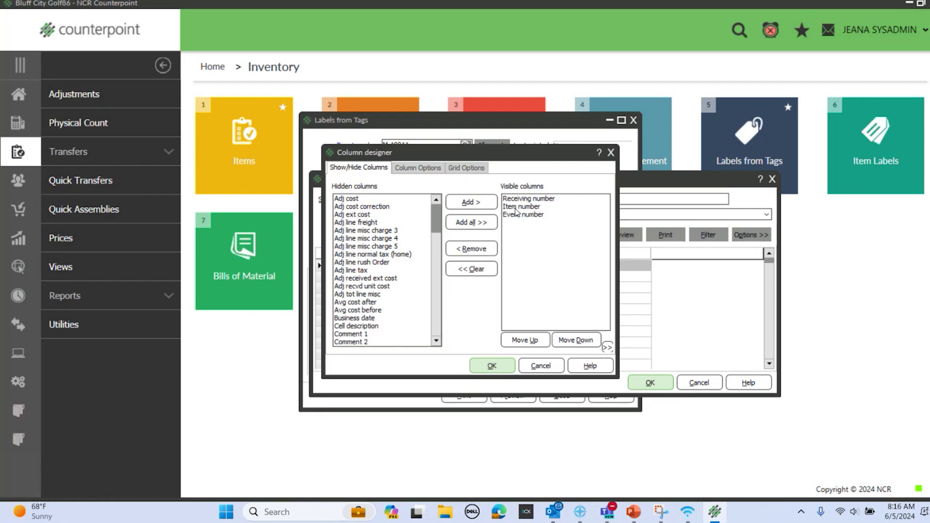
left_click(492, 367)
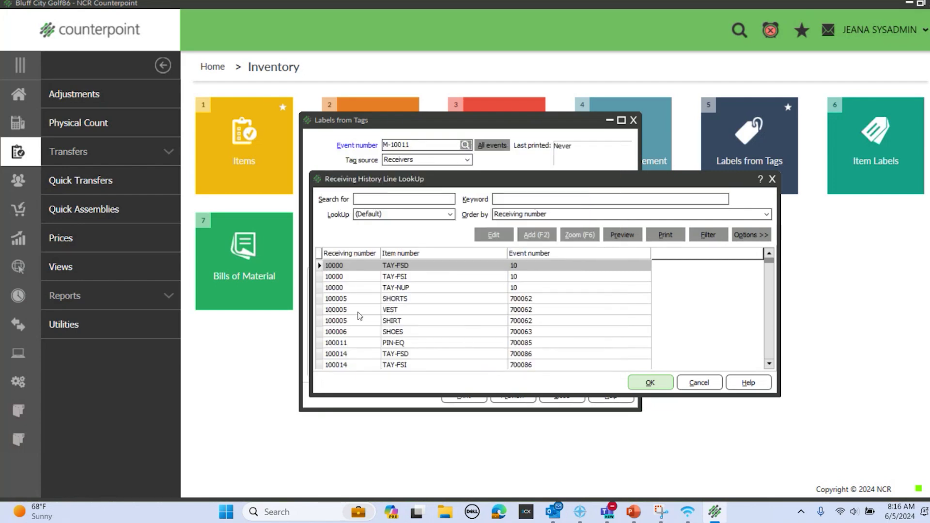
Step: Examine the item lines of receiving 10000 in the receiving history lookup and close it without choosing one
left_click(345, 276)
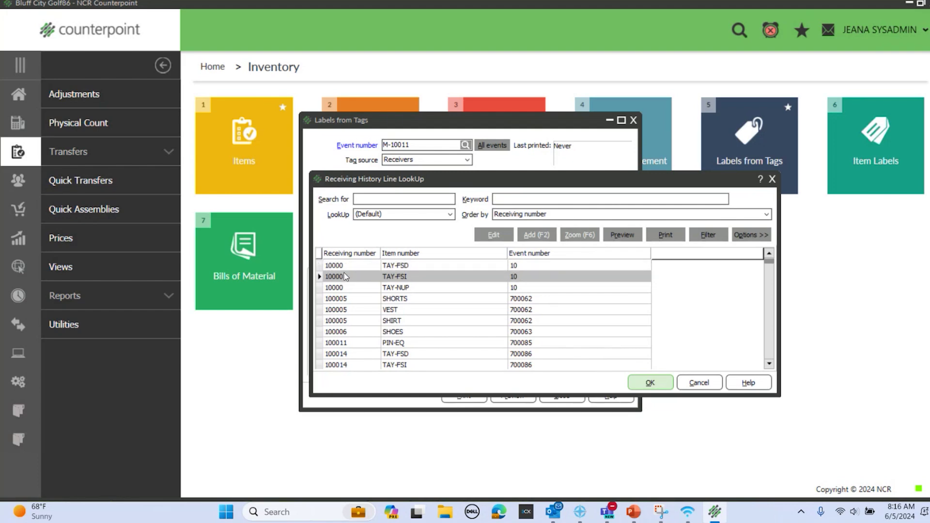
left_click(346, 288)
left_click(348, 277)
left_click(402, 269)
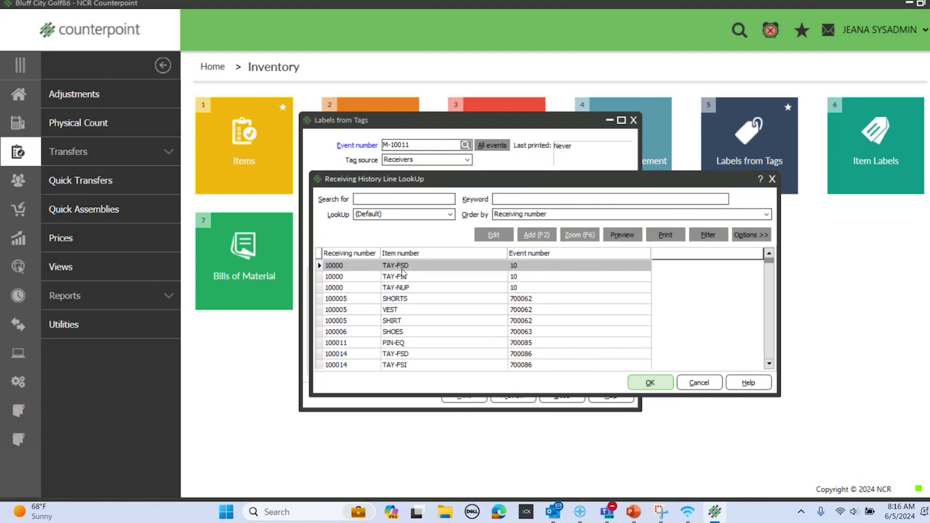
left_click(405, 278)
left_click(403, 292)
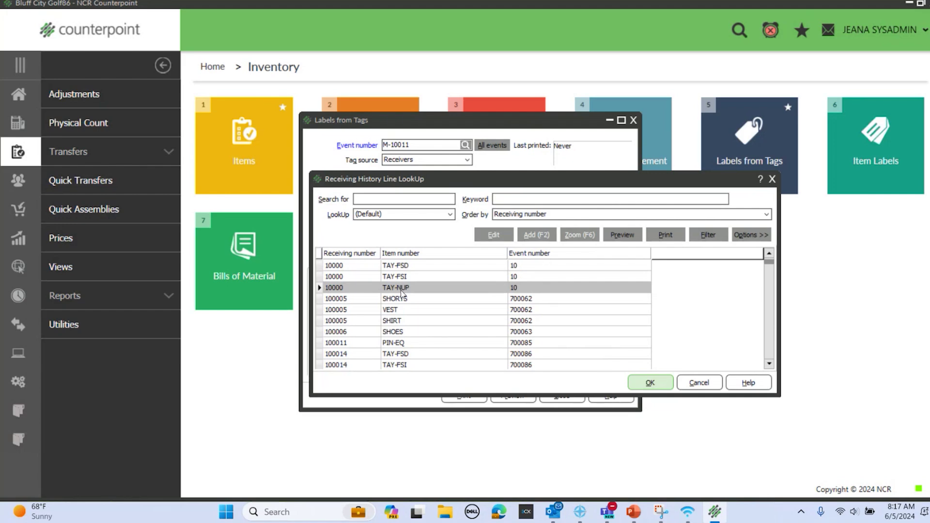
left_click(773, 180)
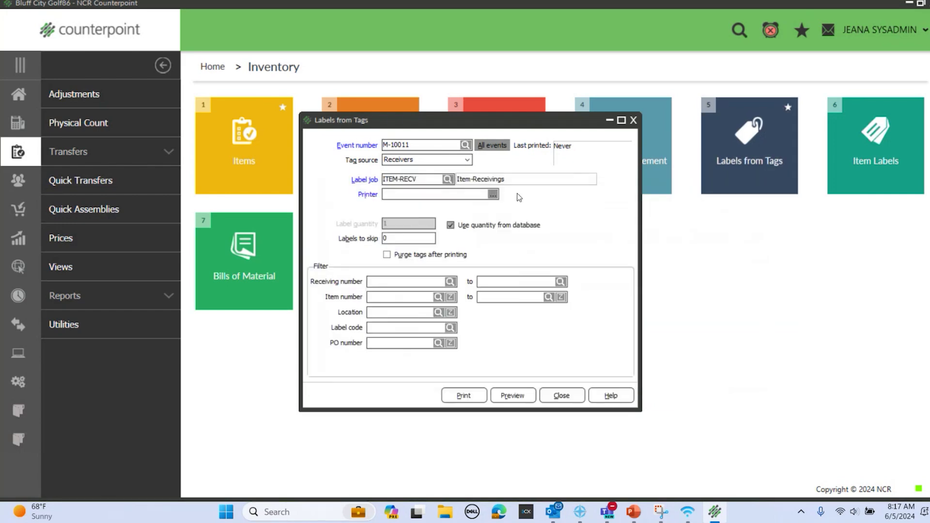
Step: Find the transfer outs tag event M-10068 in the tags lookup and load it into Labels from Tags
left_click(465, 145)
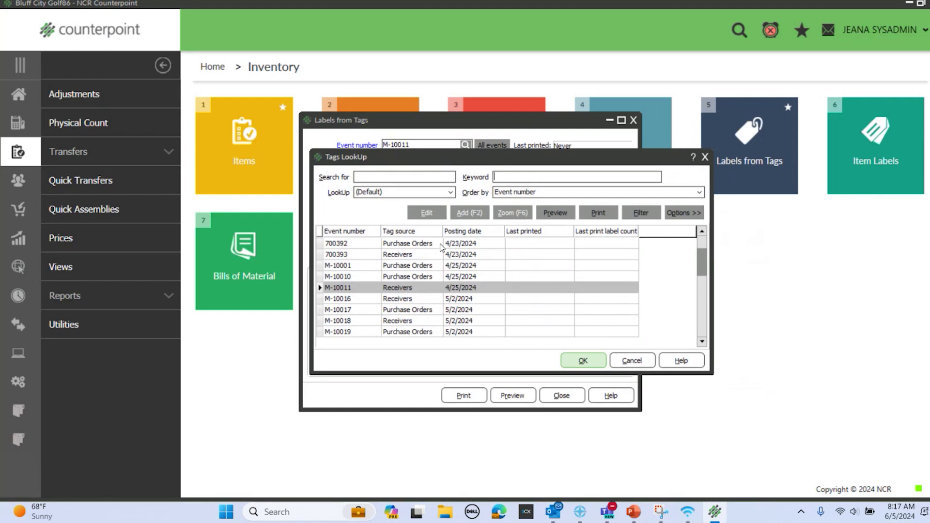
key("Down")
key("Down")
key("Down")
key("Down")
key("Down")
key("Down")
key("Down")
key("Down")
key("Down")
key("Down")
key("Down")
key("Down")
key("Down")
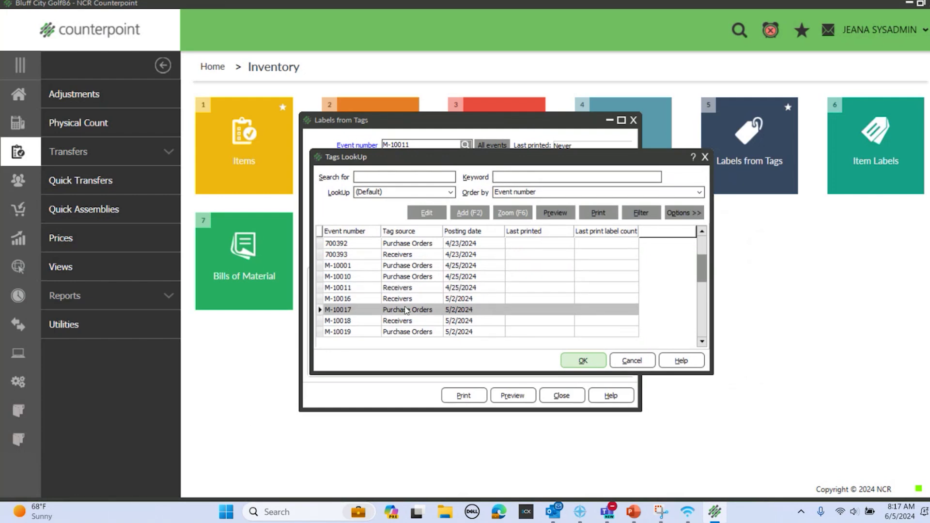
left_click(406, 311)
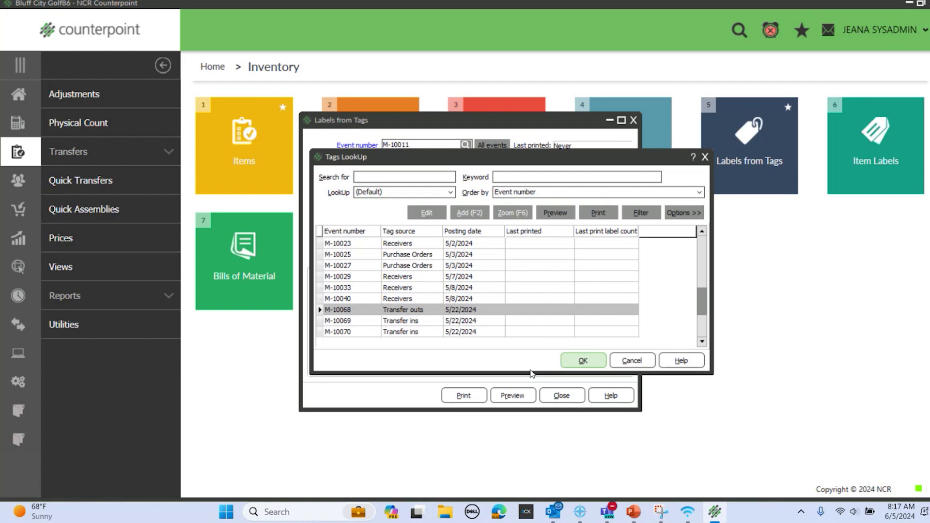
left_click(583, 361)
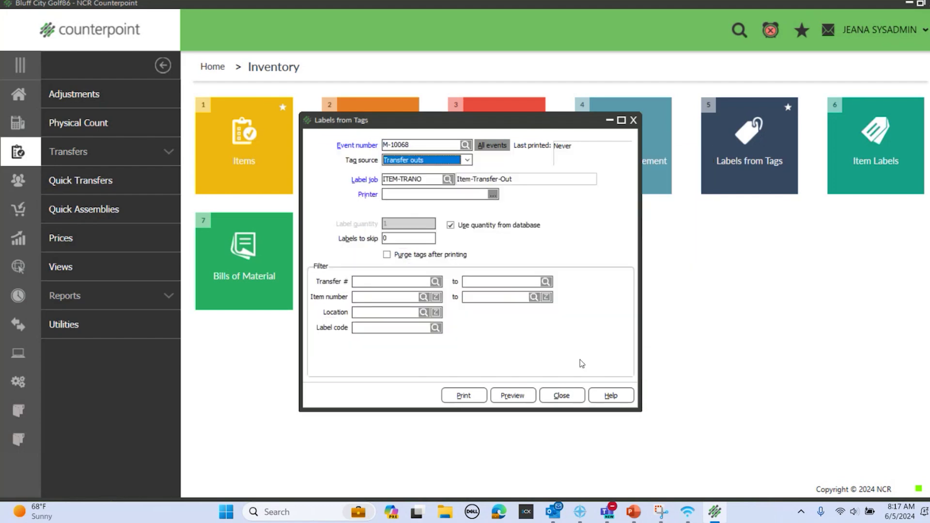
Step: Look up transfers for the transfer number filter, examine the details of transfer 100006, and close the lookup
left_click(436, 281)
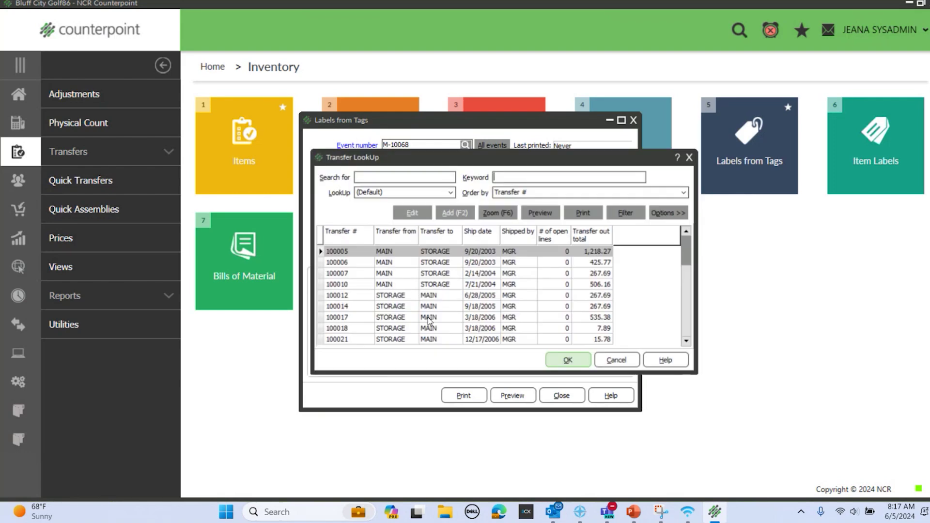
left_click(448, 263)
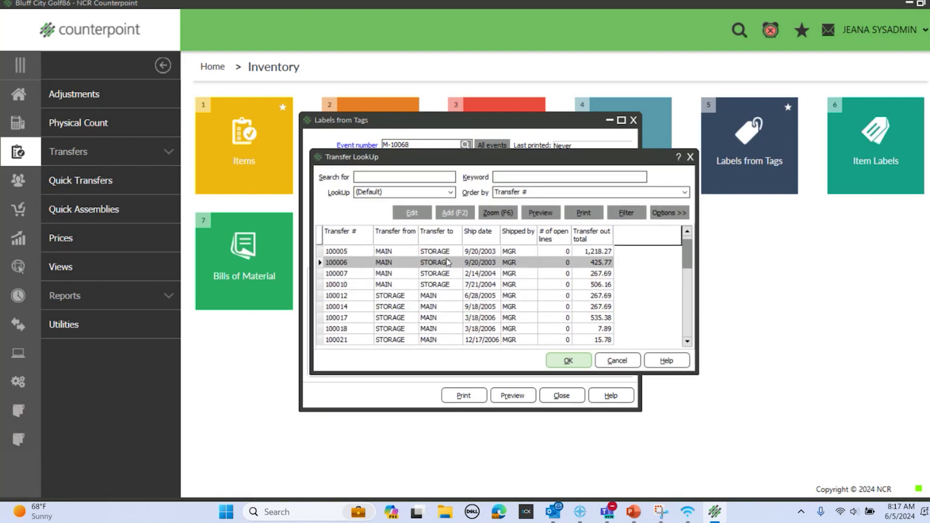
left_click(496, 215)
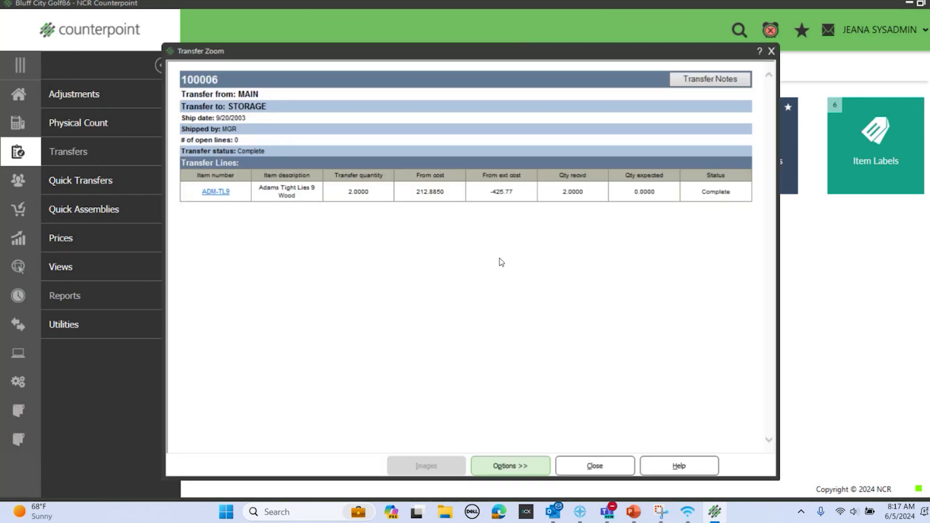
left_click(772, 52)
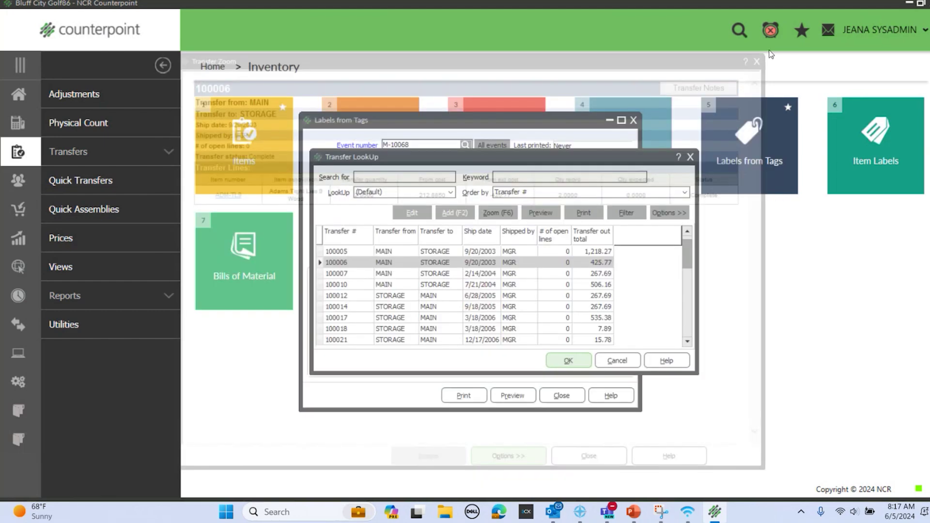
key("Escape")
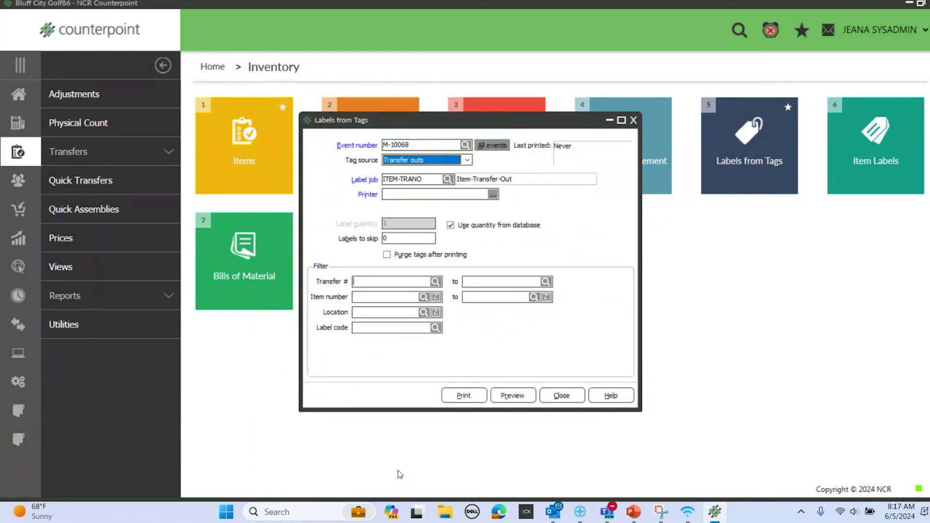
Step: Check the event number lookup, enable purging tags after printing, and close Labels from Tags without printing
left_click(466, 145)
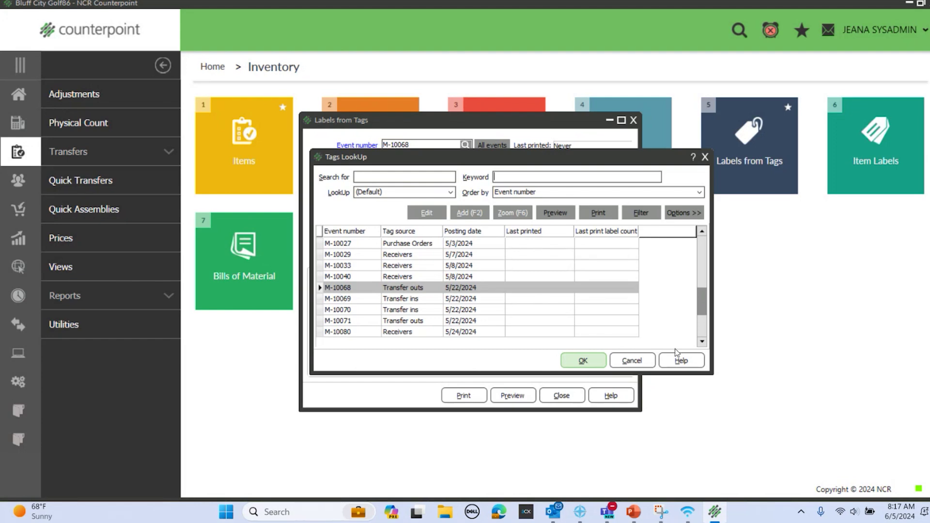
left_click(638, 361)
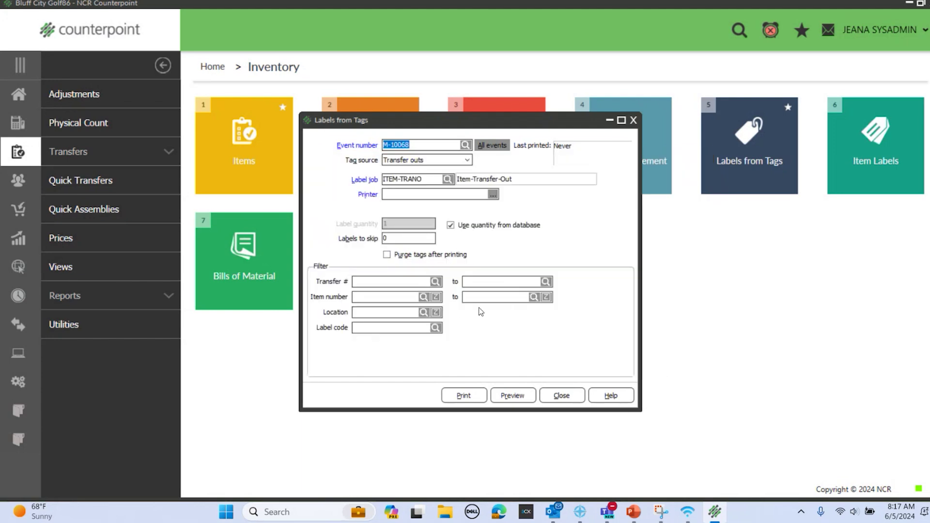
left_click(387, 255)
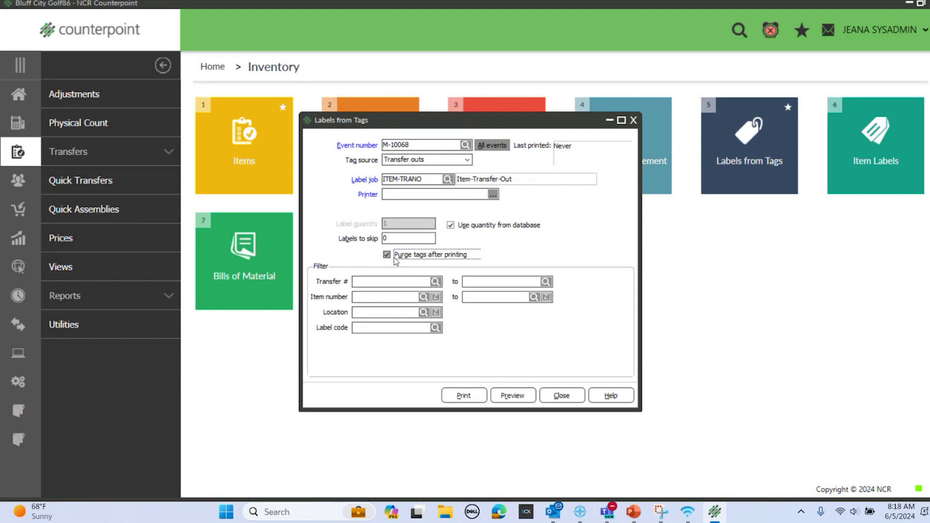
left_click(558, 400)
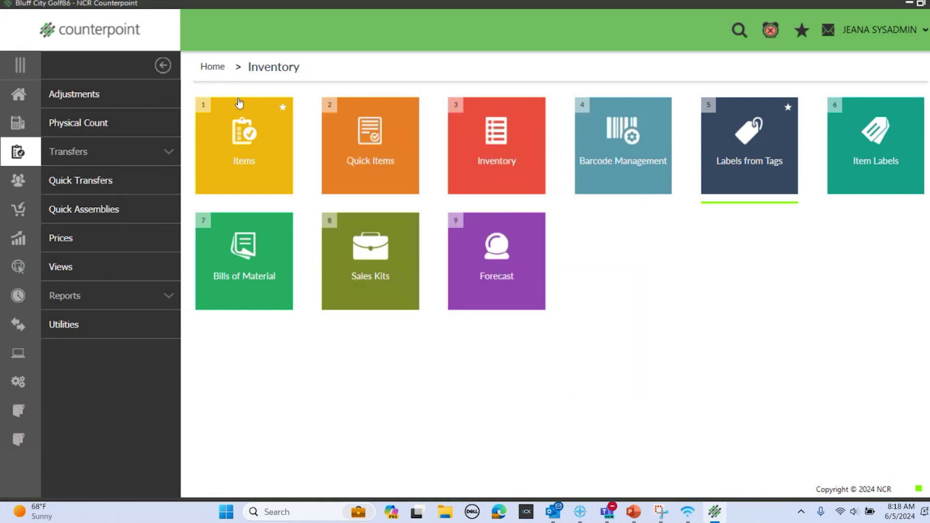
Step: Open the inventory Purge Tags utility and select printed tags with a printed-before date of 5/1/2024
left_click(20, 94)
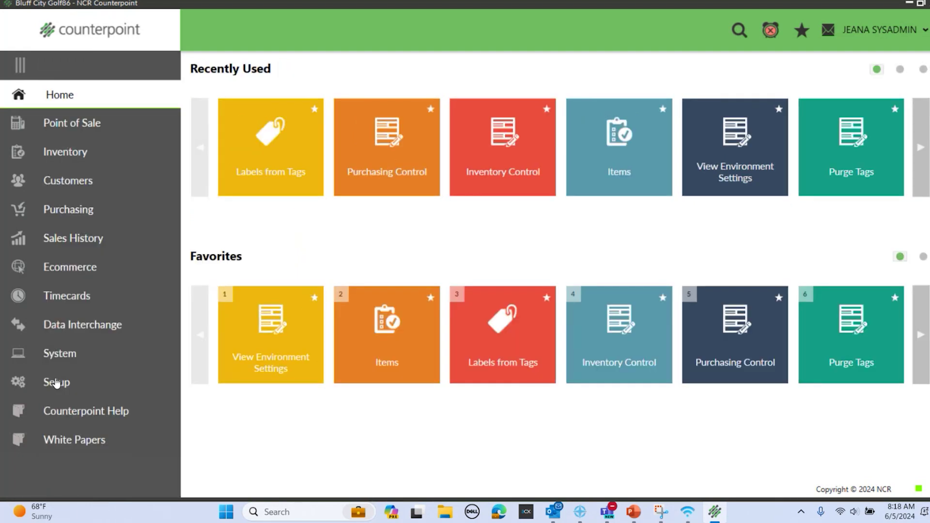
left_click(72, 155)
left_click(80, 333)
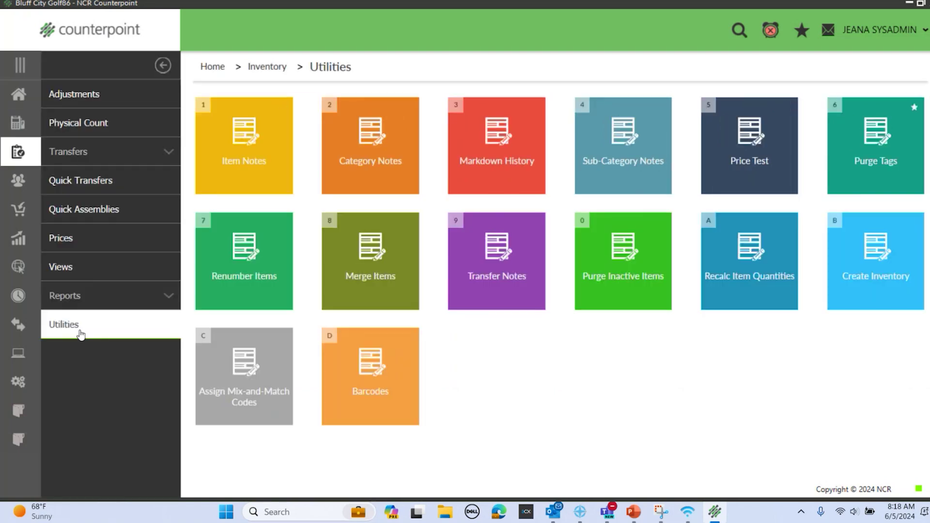
left_click(883, 150)
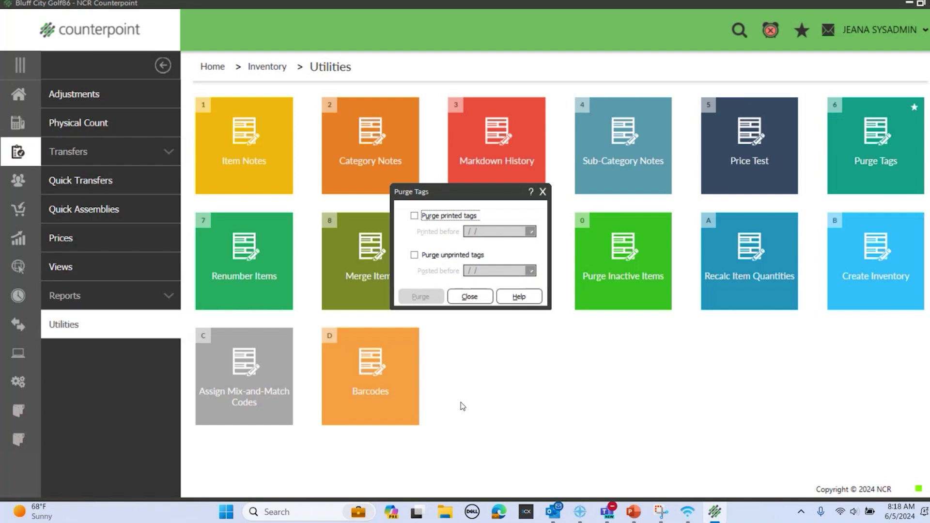
left_click(414, 215)
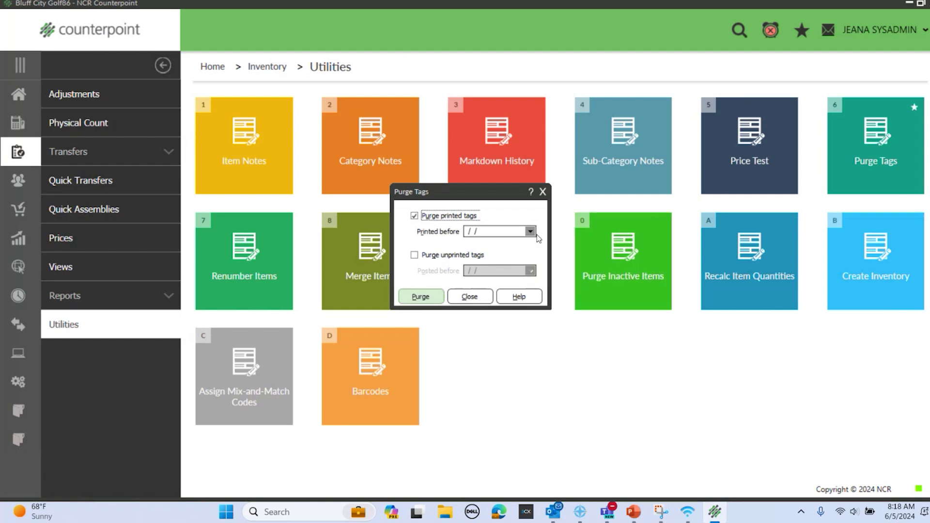
left_click(531, 232)
left_click(527, 242)
left_click(527, 241)
left_click(433, 242)
left_click(432, 242)
left_click(432, 242)
Step: Include unprinted tags in the purge with a posted-before date of 5/1/2024
left_click(479, 261)
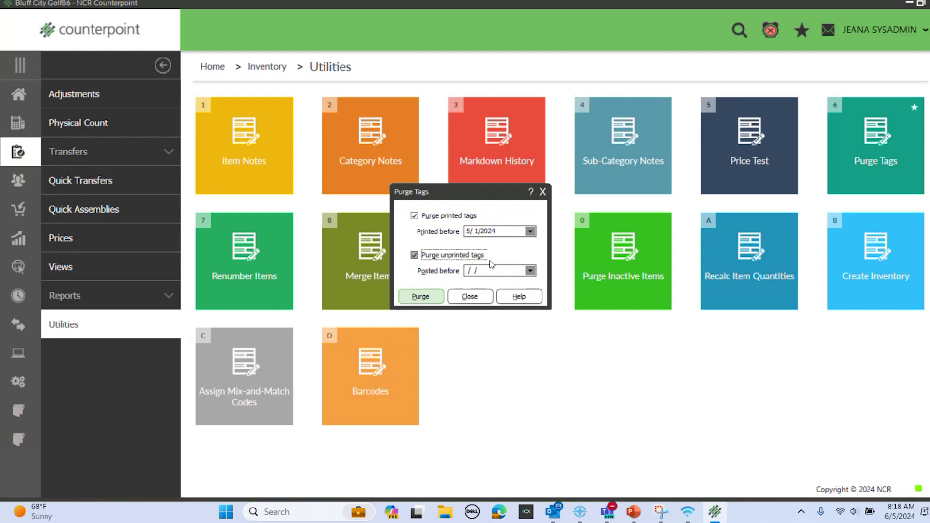
left_click(530, 272)
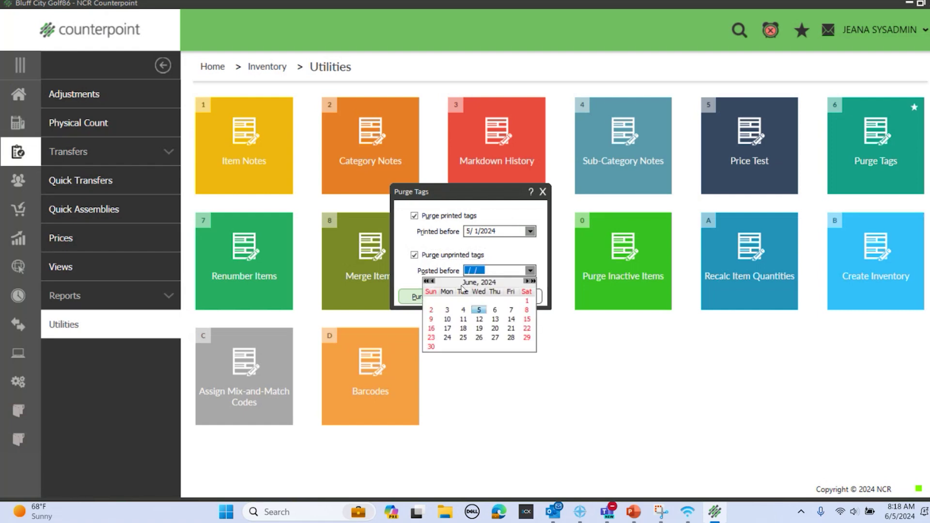
left_click(433, 281)
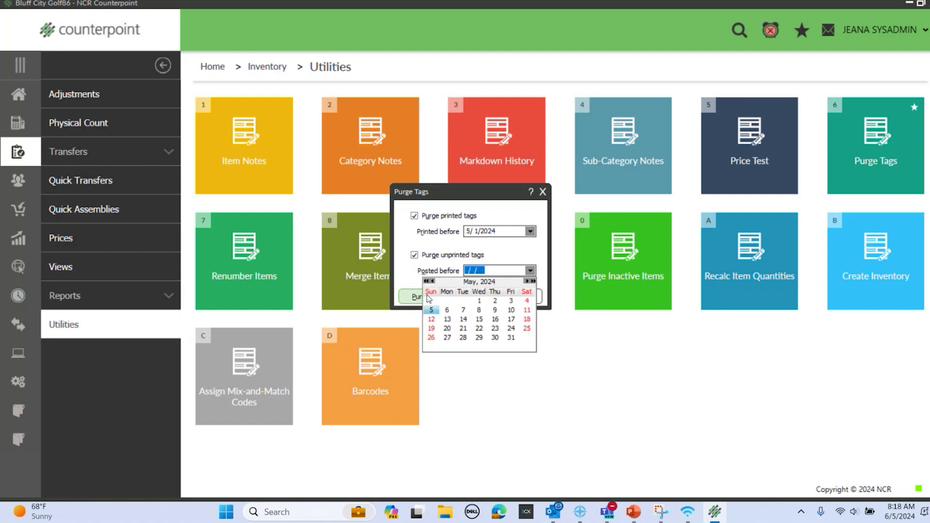
left_click(480, 300)
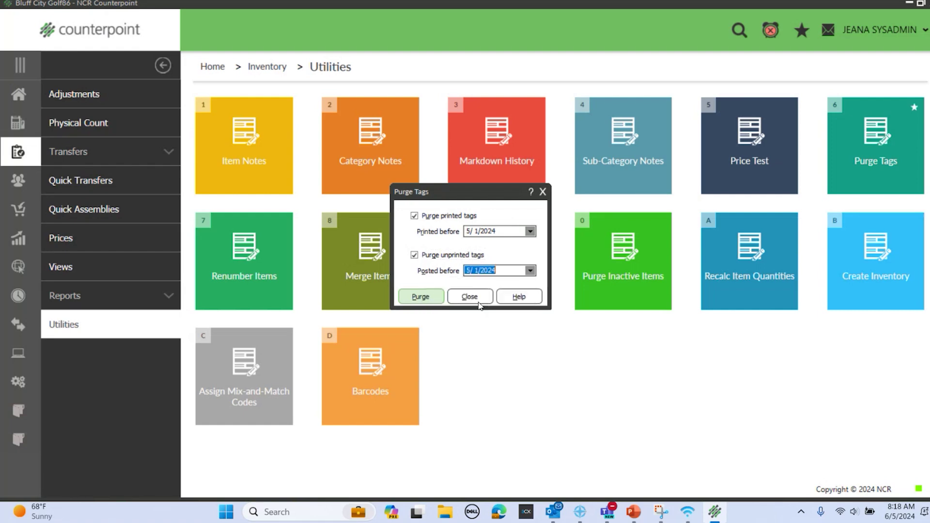
Step: Run and confirm the tag purge, and close Purge Tags
left_click(417, 296)
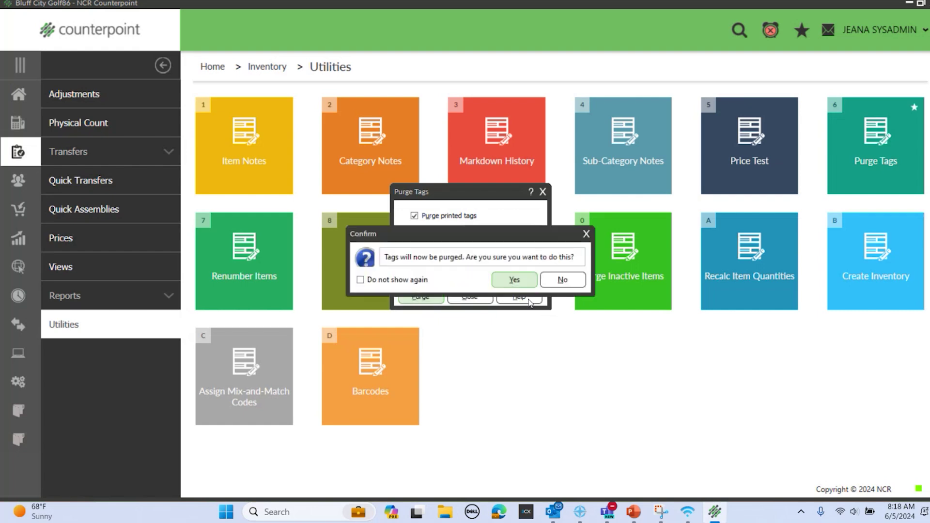
left_click(515, 280)
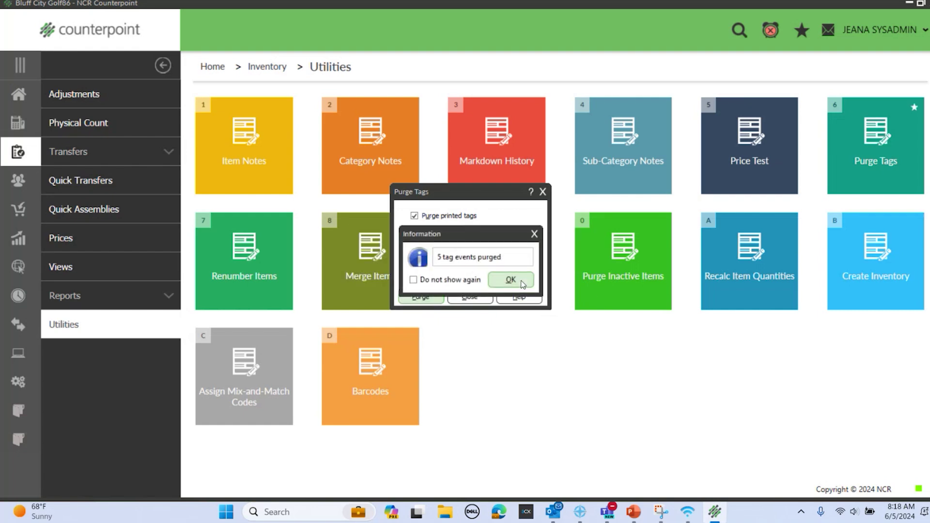
left_click(522, 284)
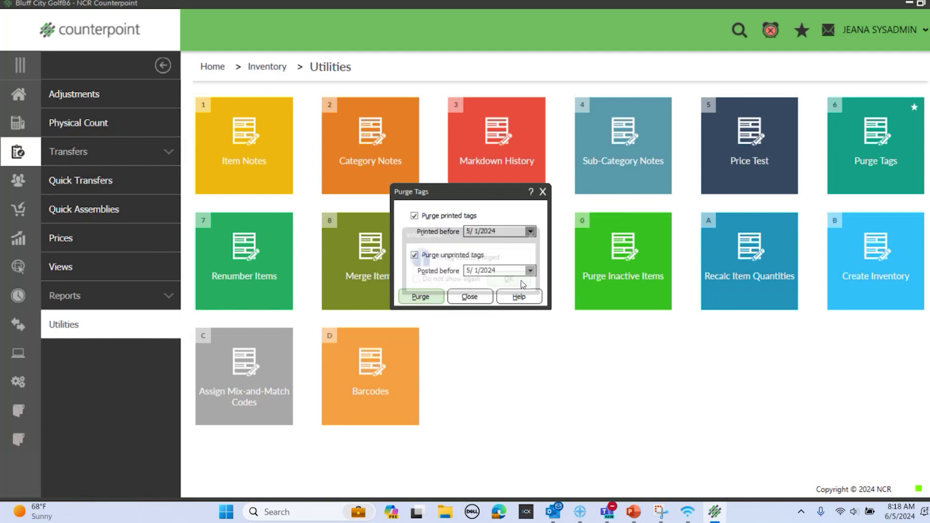
left_click(542, 193)
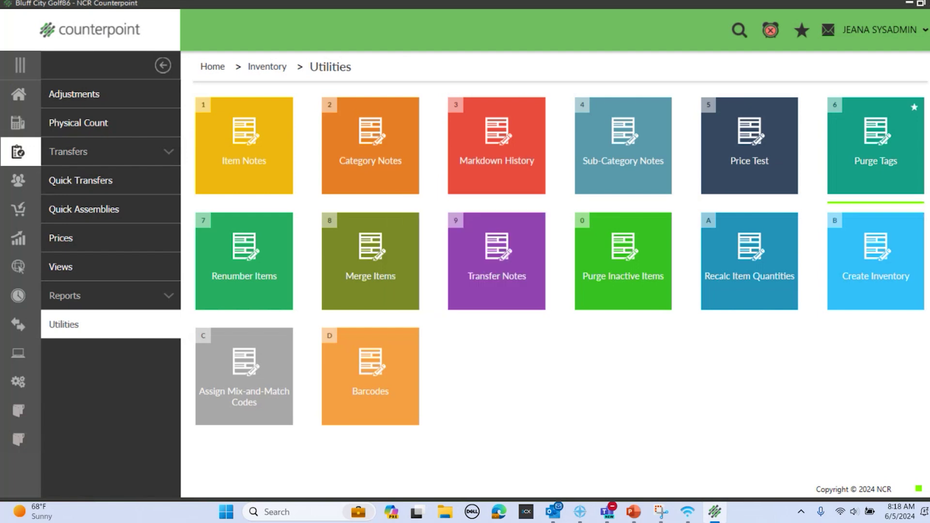
Step: Reopen Labels from Tags, check the remaining tag events in the tags lookup, and close both without choosing one
left_click(21, 97)
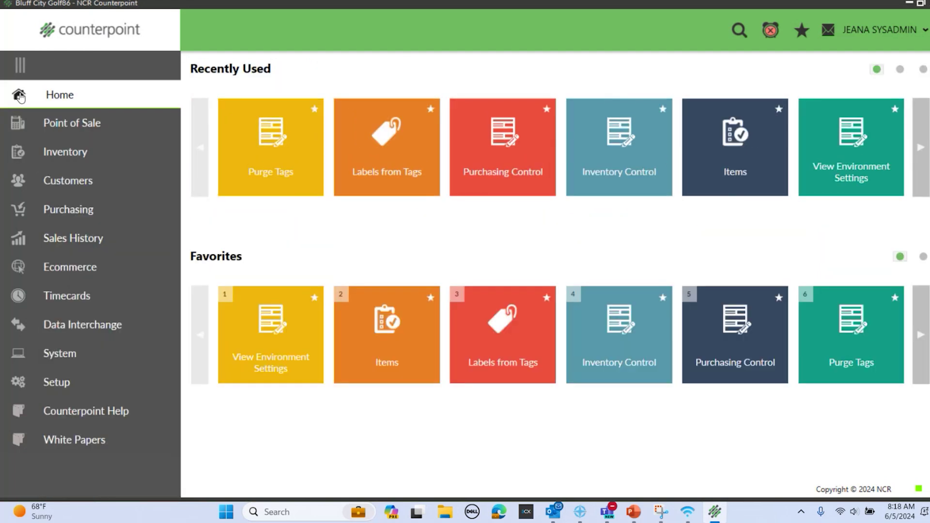
left_click(73, 151)
left_click(749, 143)
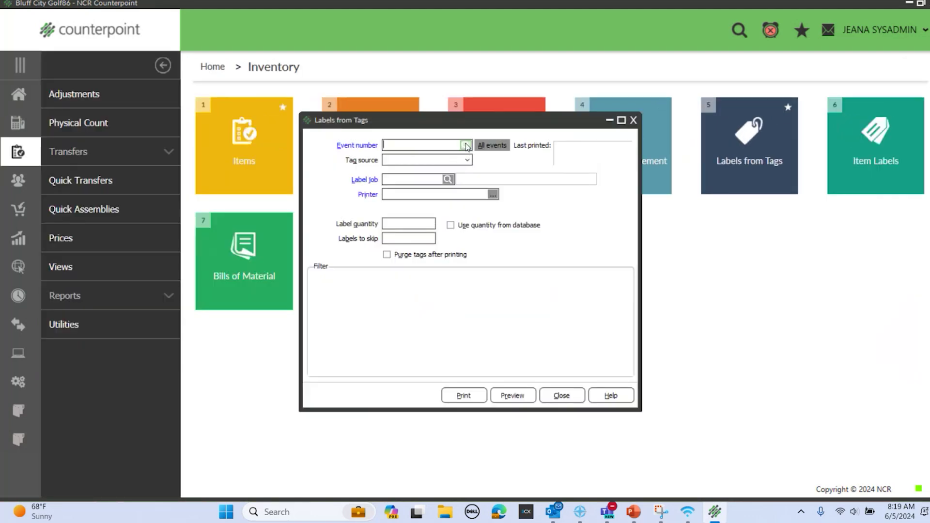
left_click(466, 146)
left_click_drag(703, 300, 703, 247)
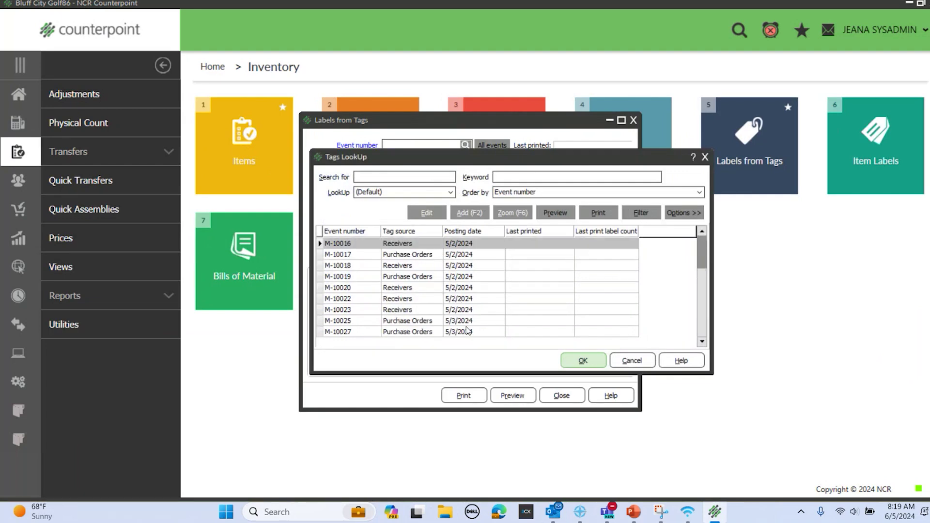
left_click(625, 362)
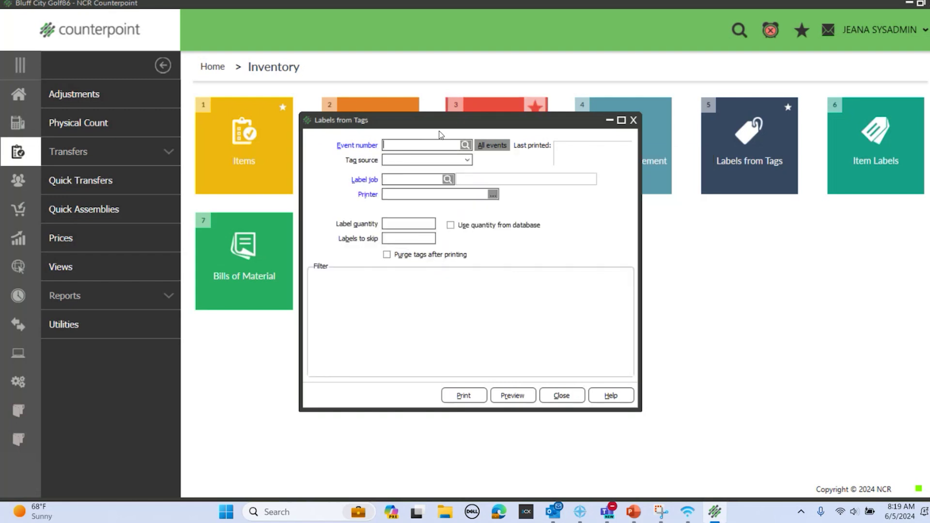
left_click(634, 121)
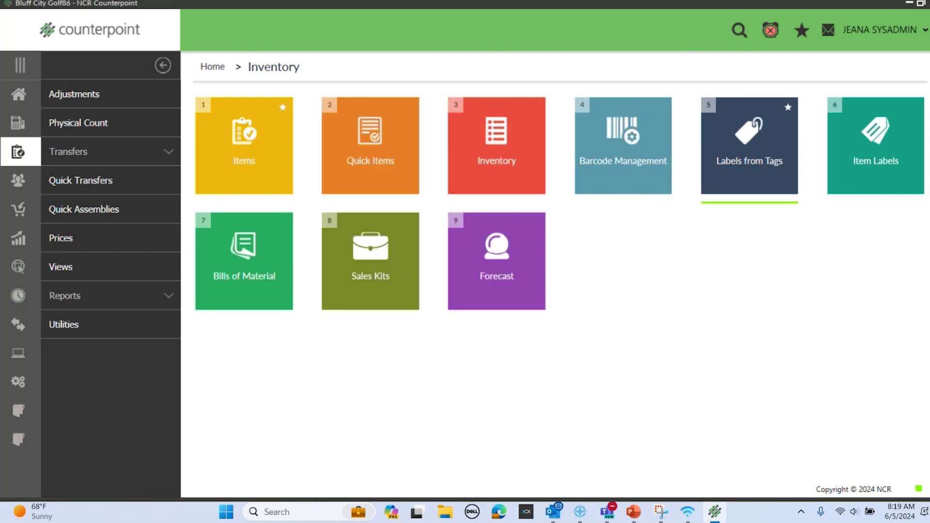
Step: Open Discount Codes in the point of sale setup and show the codes in form view
left_click(19, 95)
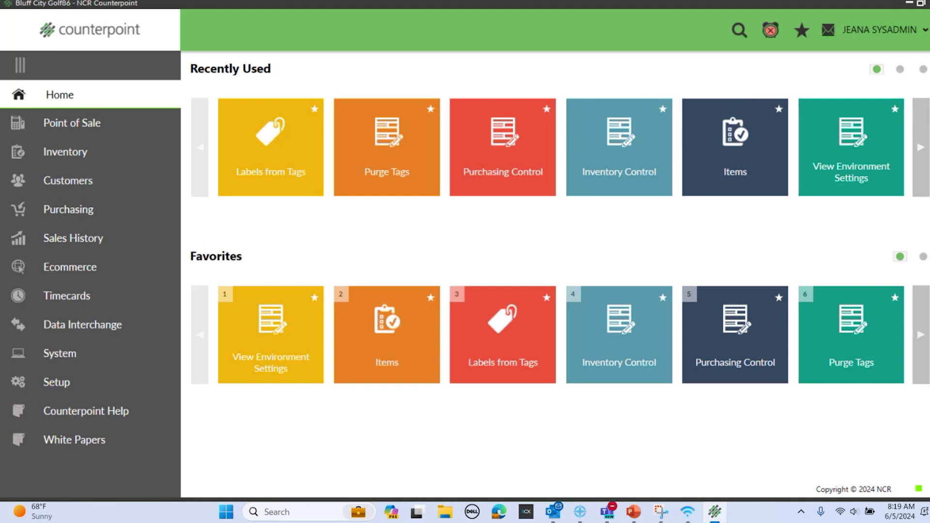
left_click(856, 357)
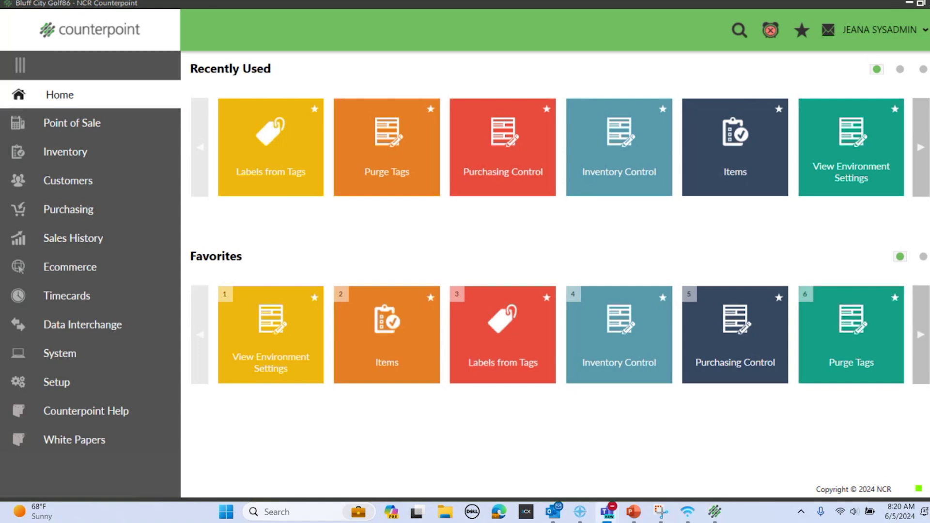
left_click(56, 384)
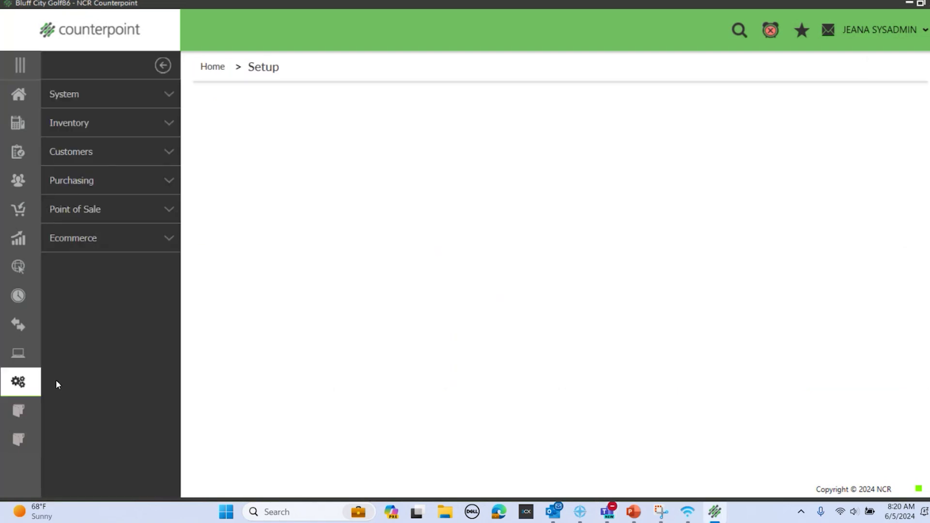
left_click(95, 210)
left_click(486, 162)
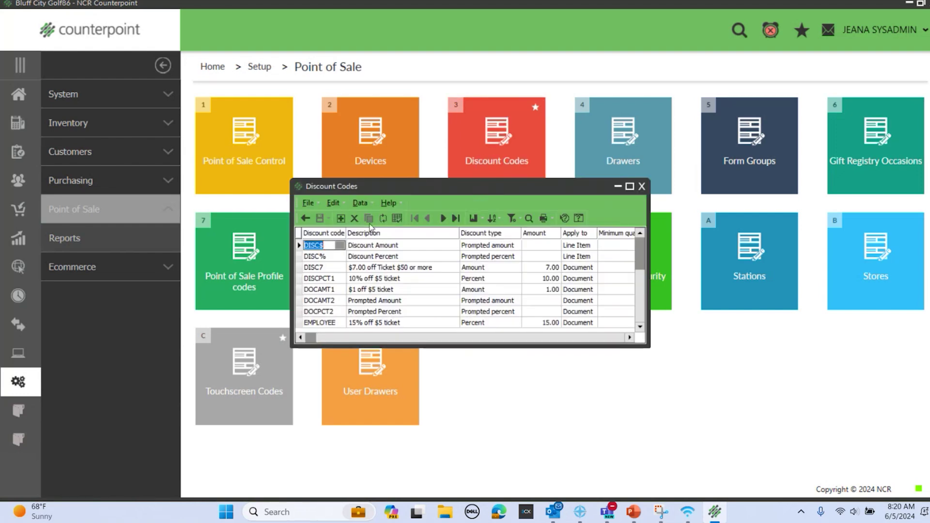
left_click(397, 218)
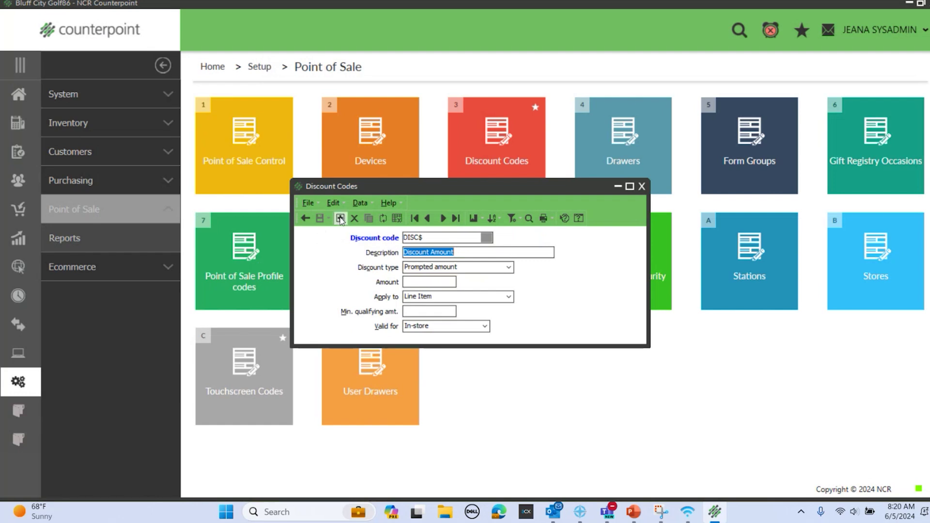
Step: Add a new discount code CASH DISC with the description Cash Discounts
left_click(340, 218)
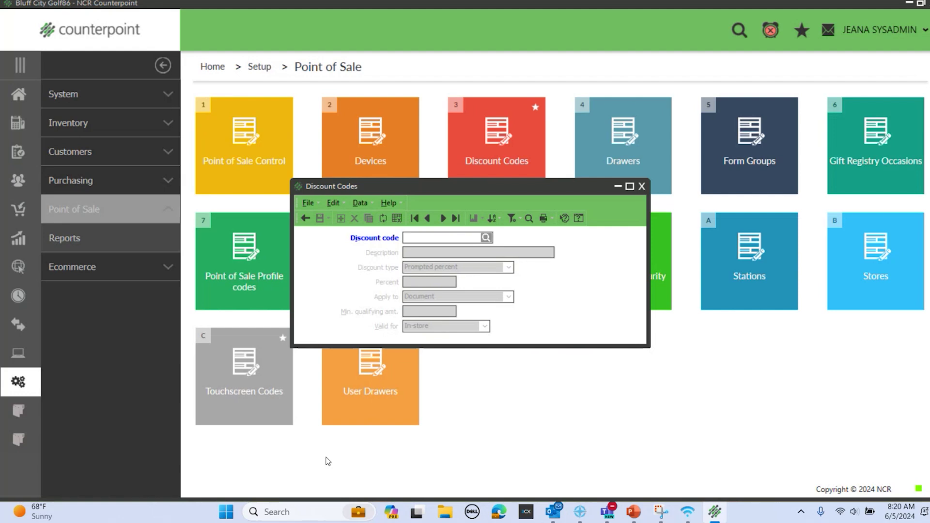
type("CASH DISC")
key("Tab")
type("Cash Discounts")
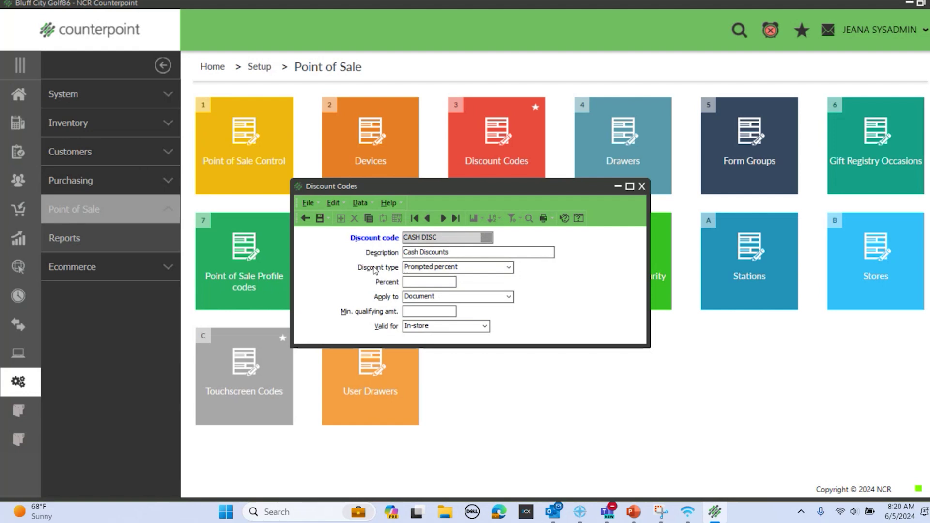
Step: Set the CASH DISC discount type to Percent at 3 percent, save the code, and close Discount Codes
left_click(508, 267)
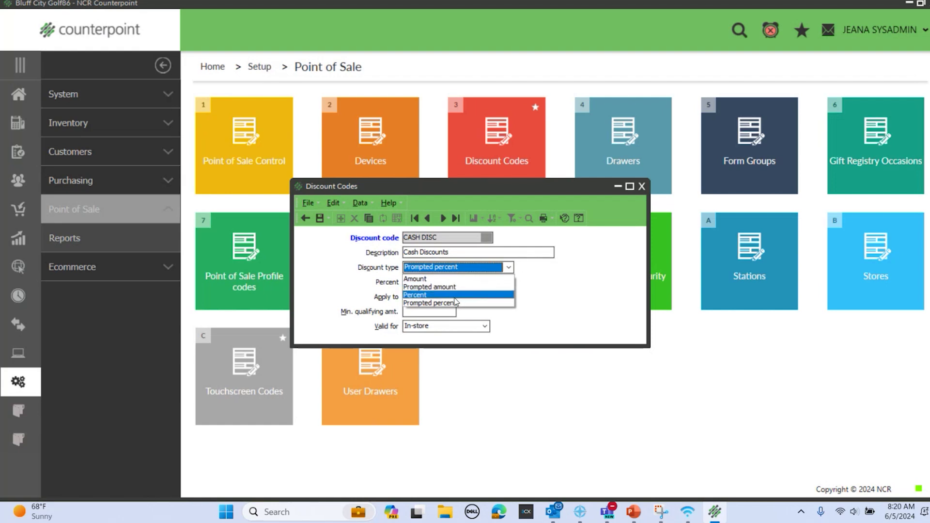
left_click(440, 296)
left_click(415, 284)
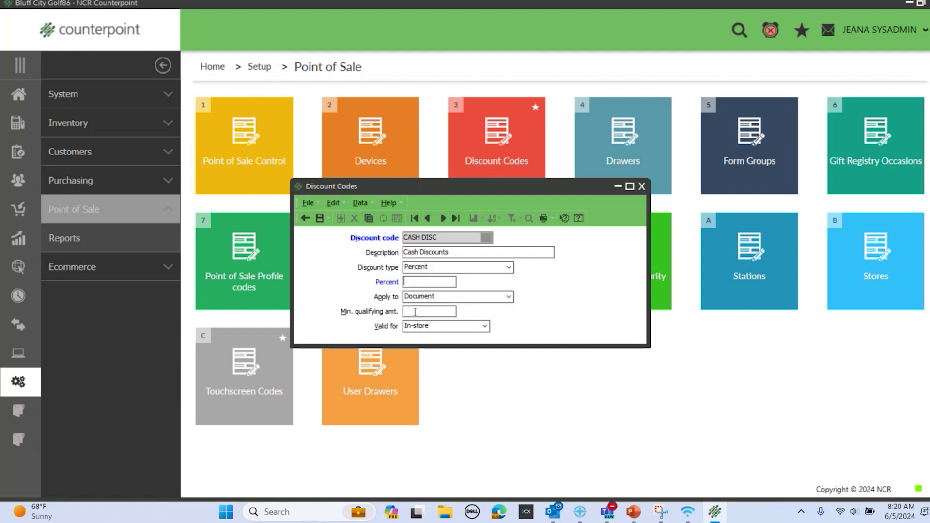
type("3")
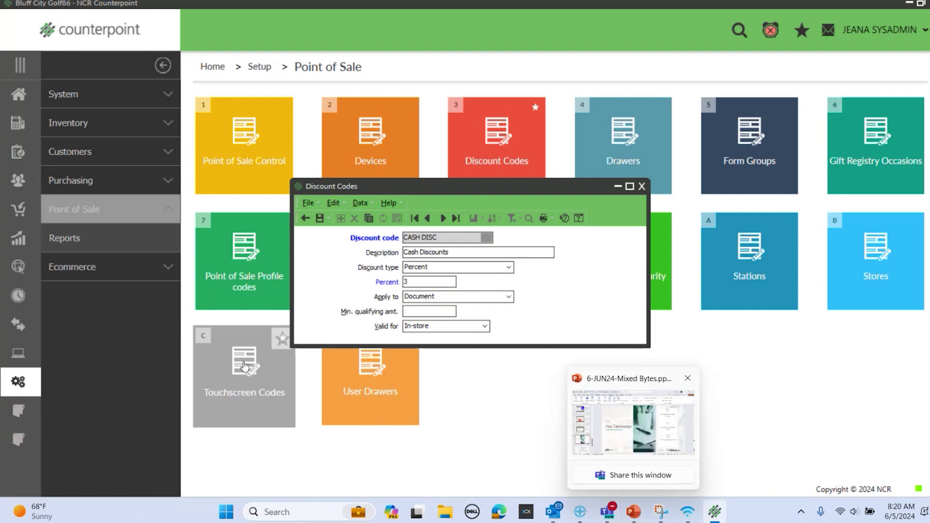
left_click(413, 311)
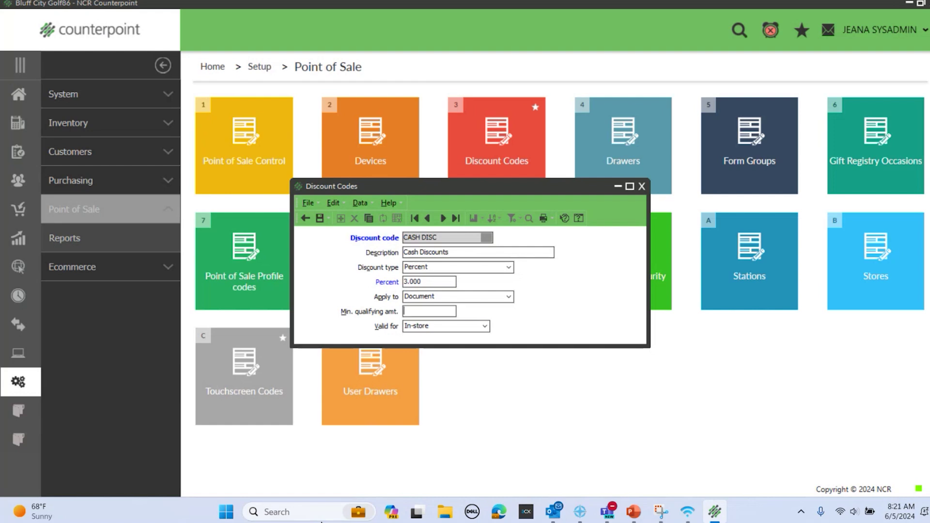
left_click(319, 218)
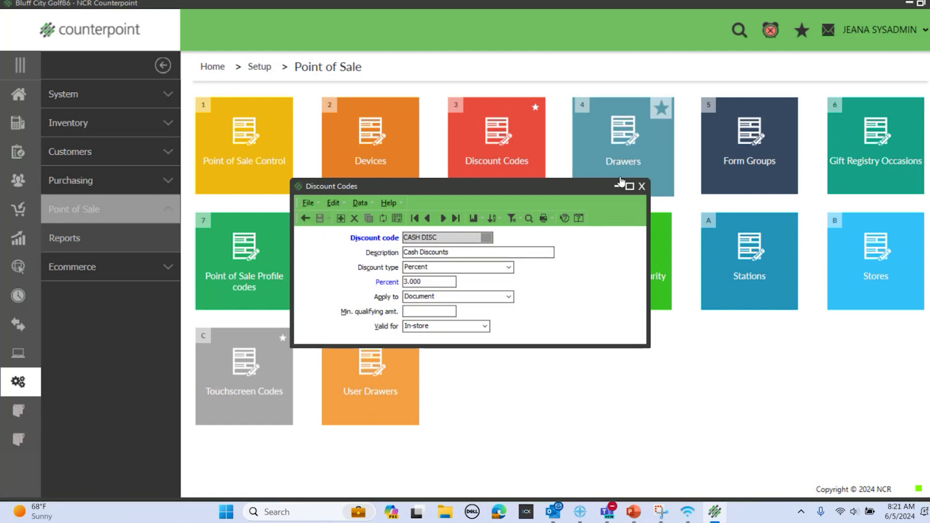
left_click(642, 187)
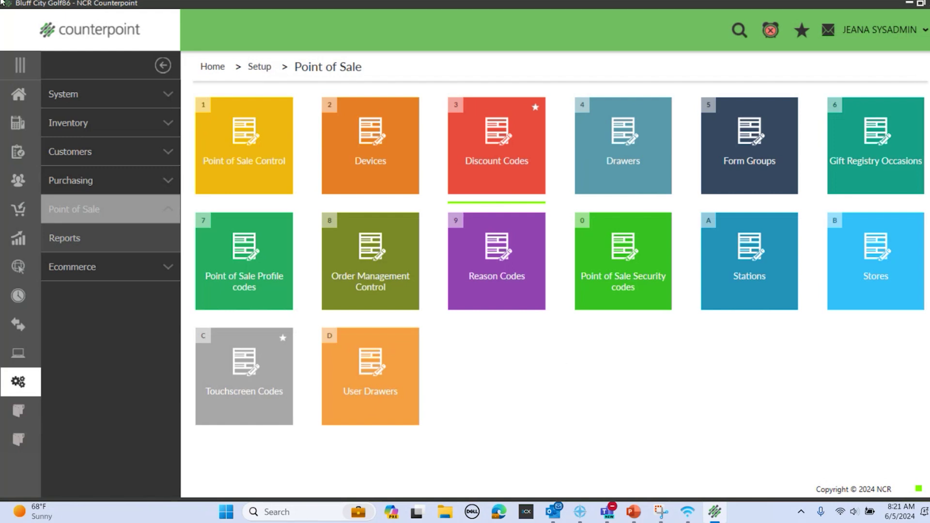
Step: Open Touchscreen Codes in the point of sale setup and launch the Button Editor for the COMBO code
left_click(24, 102)
left_click(49, 382)
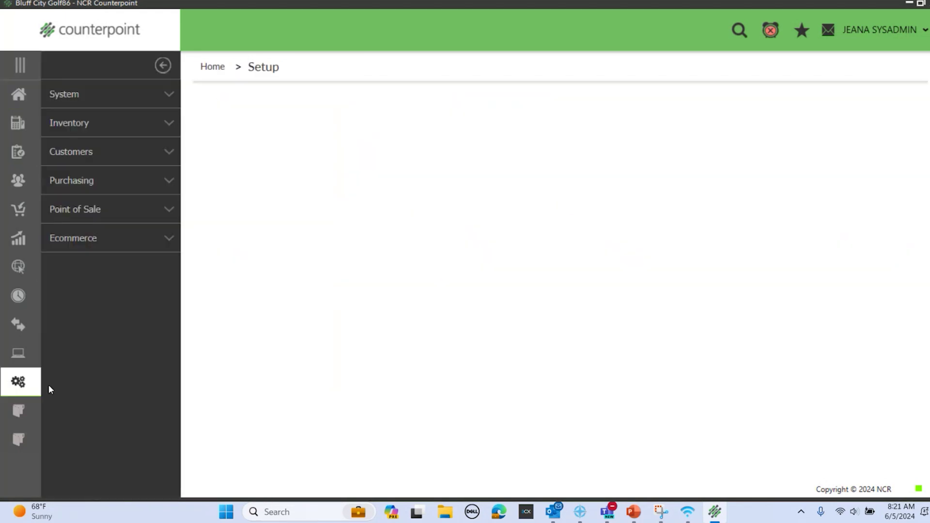
left_click(76, 210)
left_click(249, 379)
left_click(444, 243)
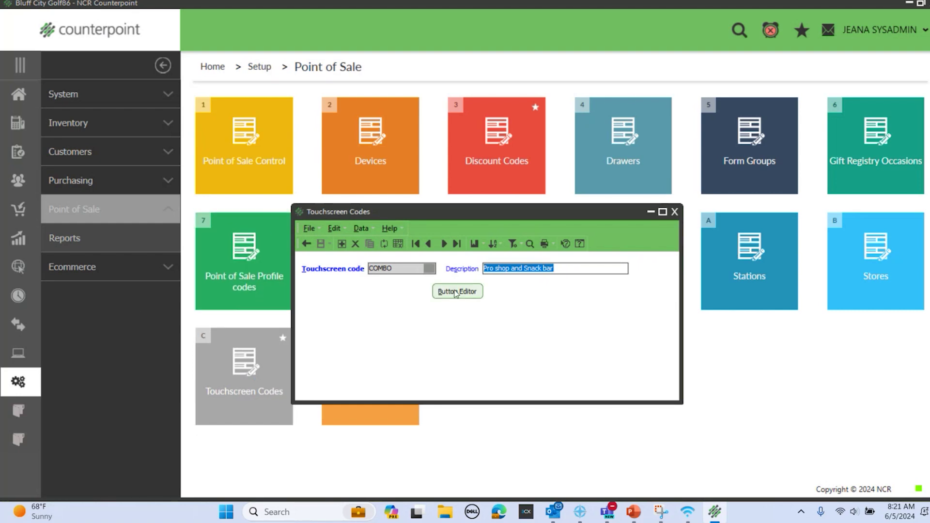
left_click(456, 292)
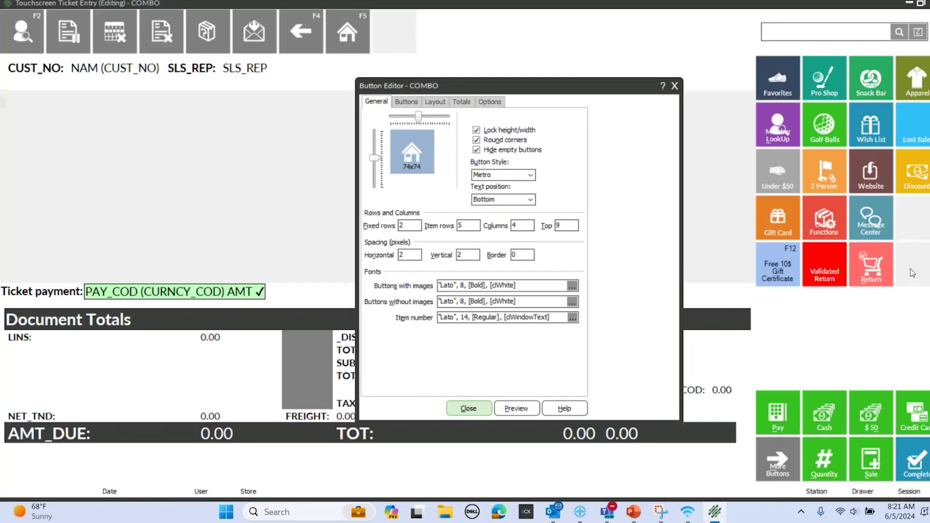
Step: Select the empty button beside Return on the Main Menu page and set its action to Enter document discount
left_click(908, 272)
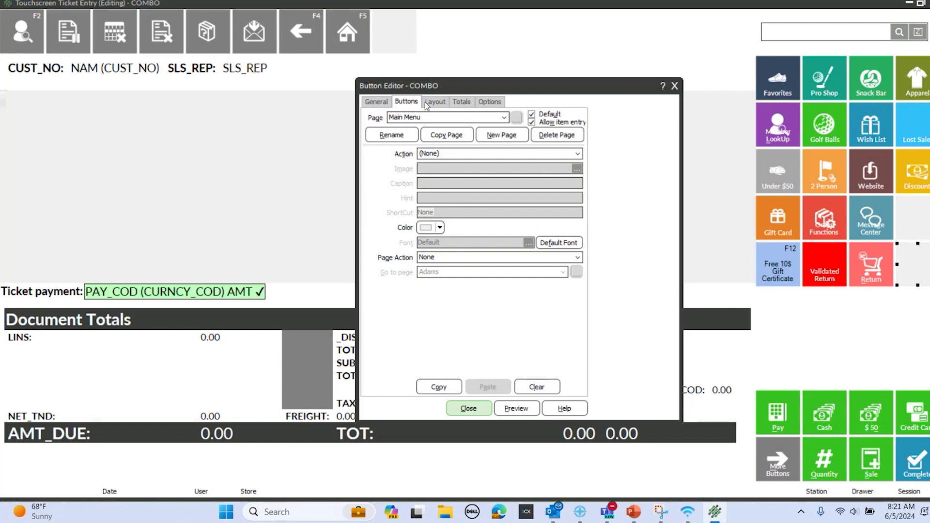
left_click(578, 154)
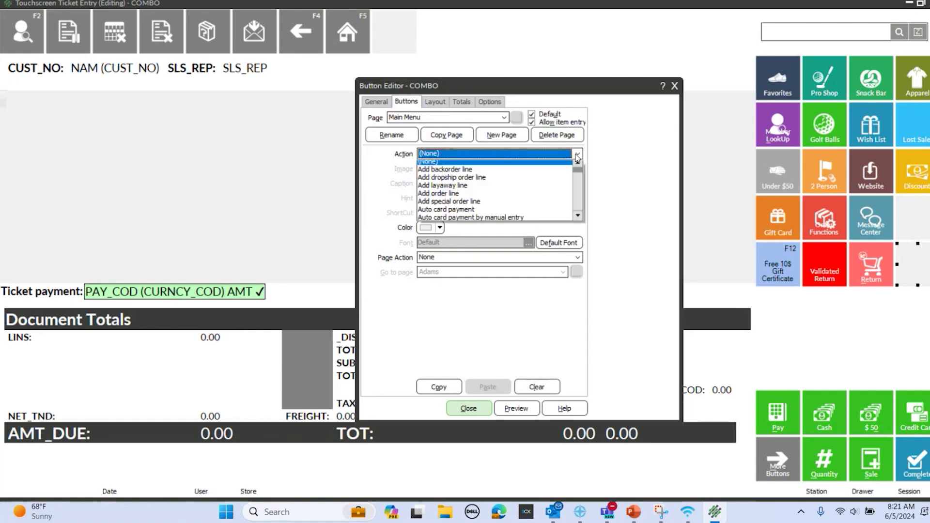
scroll(487, 199, "down", 2)
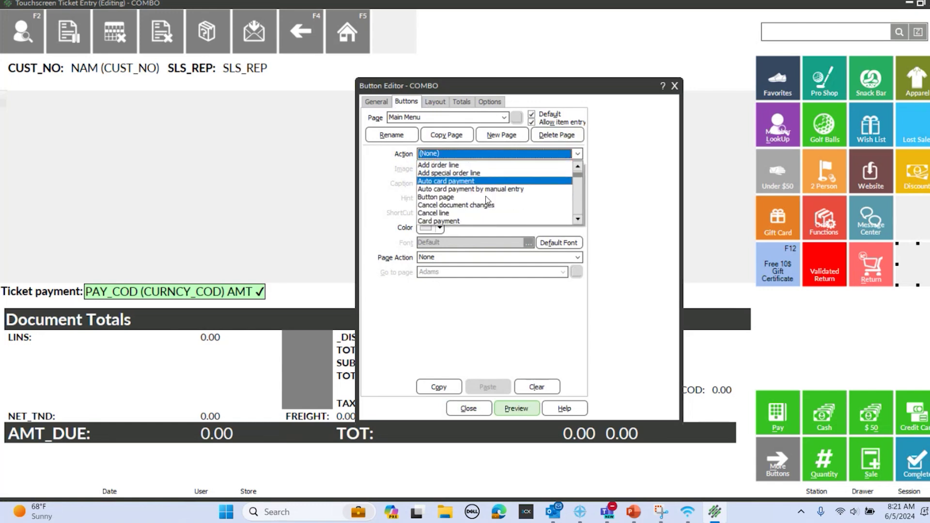
scroll(487, 198, "down", 3)
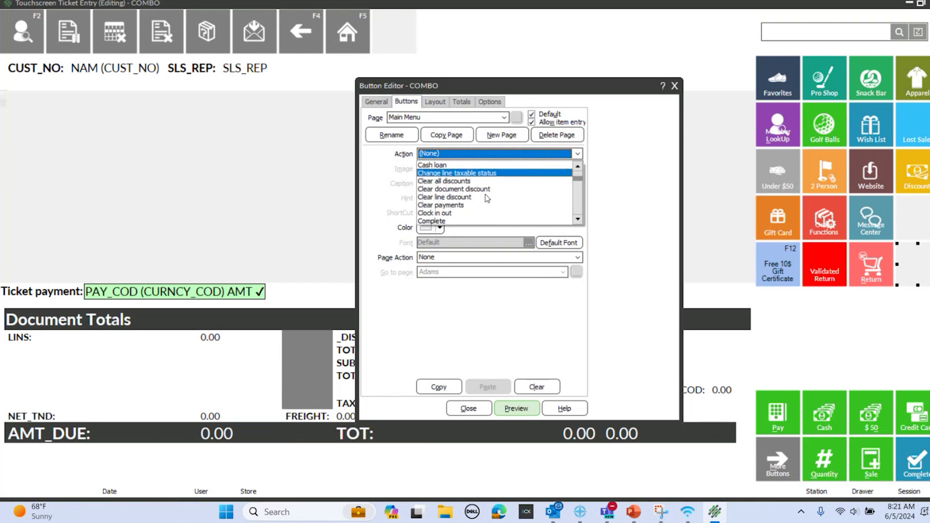
scroll(487, 209, "down", 4)
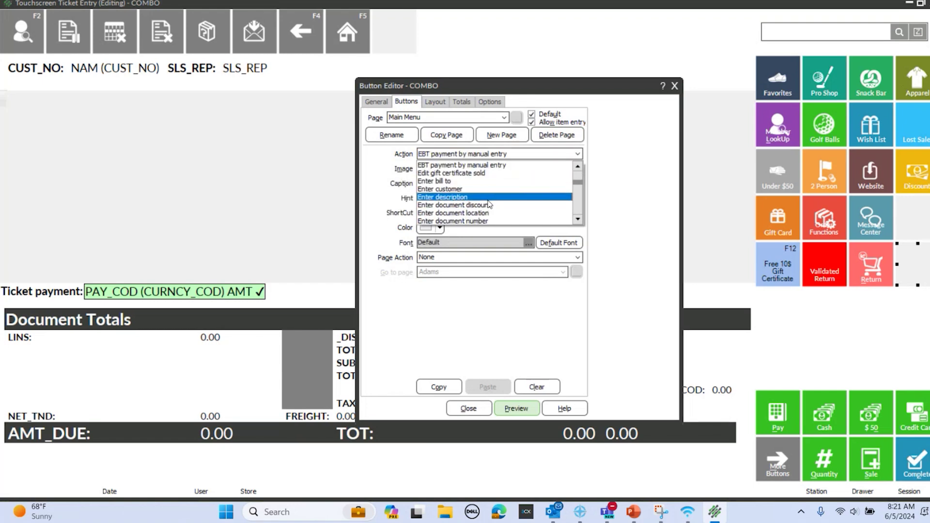
left_click(462, 205)
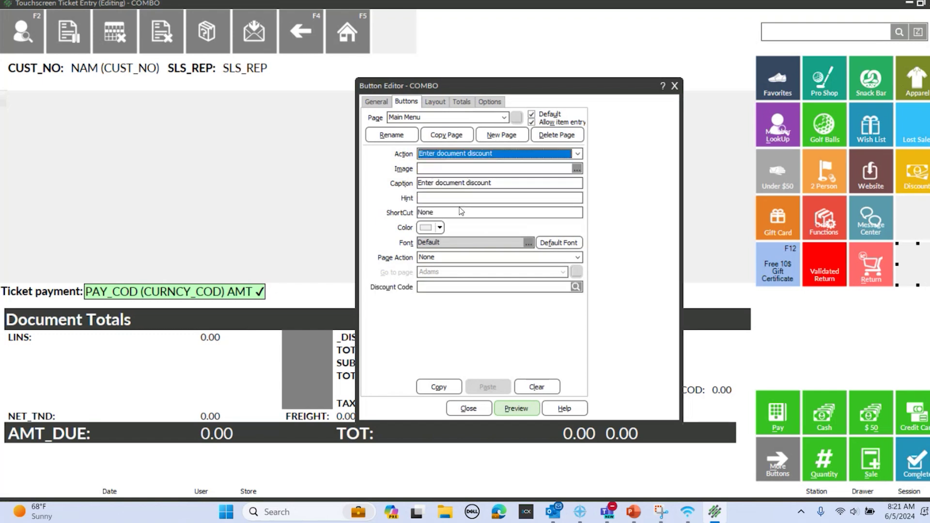
Step: Caption the new discount button Cash Discount and color it navy blue
left_click_drag(504, 183, 146, 182)
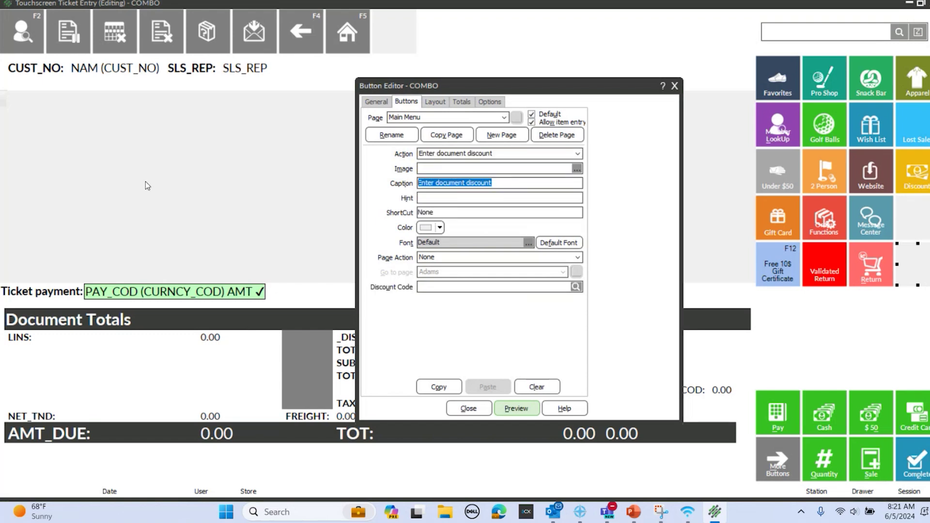
type("Cash Discount")
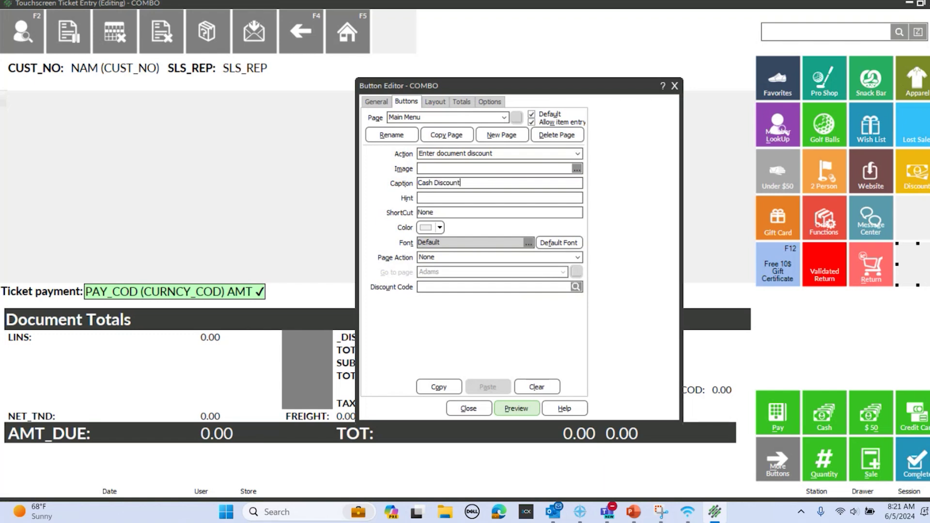
left_click(440, 228)
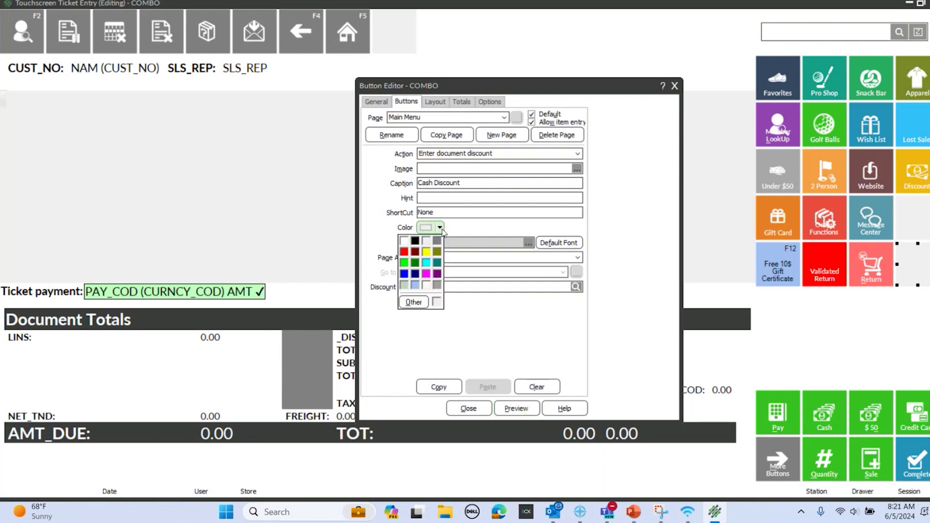
left_click(415, 274)
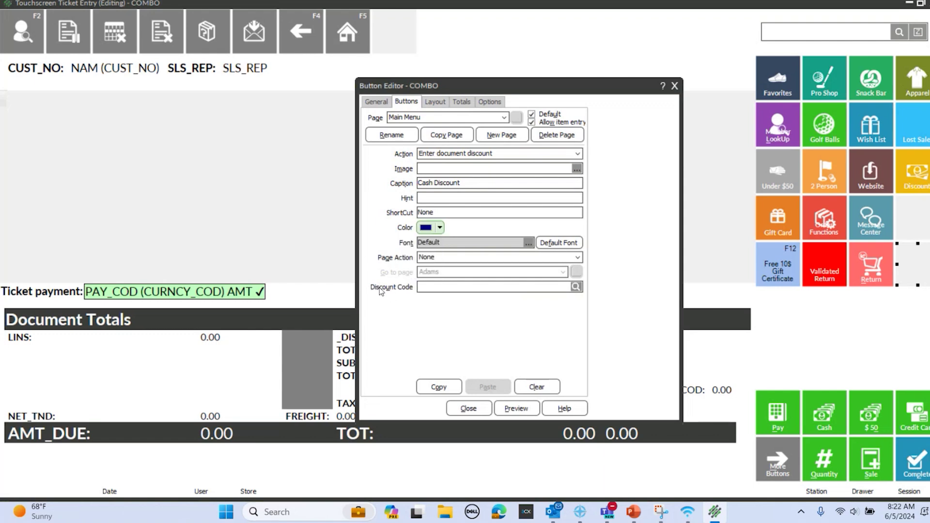
Step: Assign the CASH DISC discount code to the Cash Discount button and preview it on the touchscreen layout
left_click(578, 289)
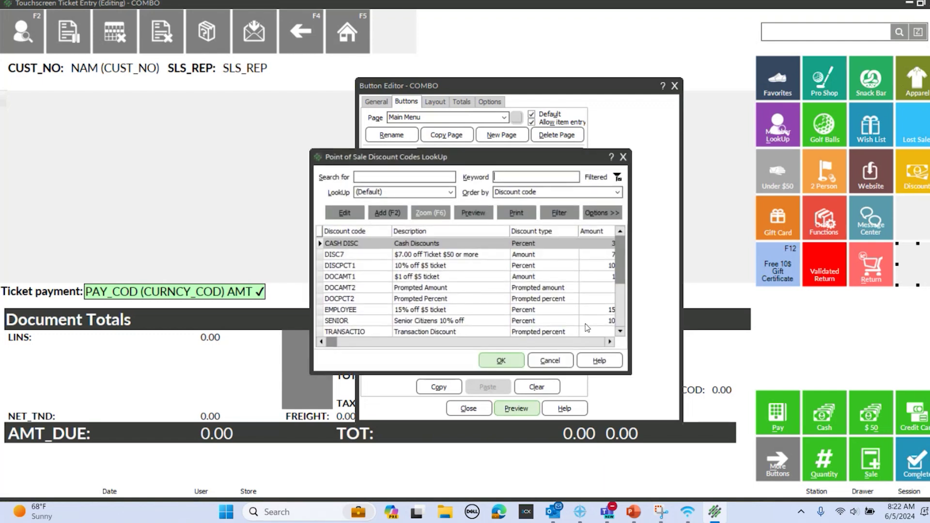
left_click(502, 360)
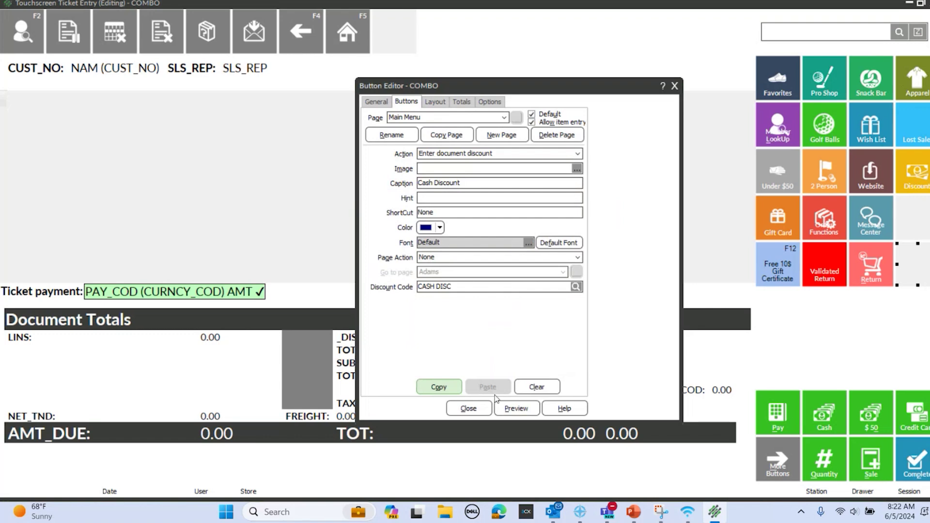
left_click(512, 410)
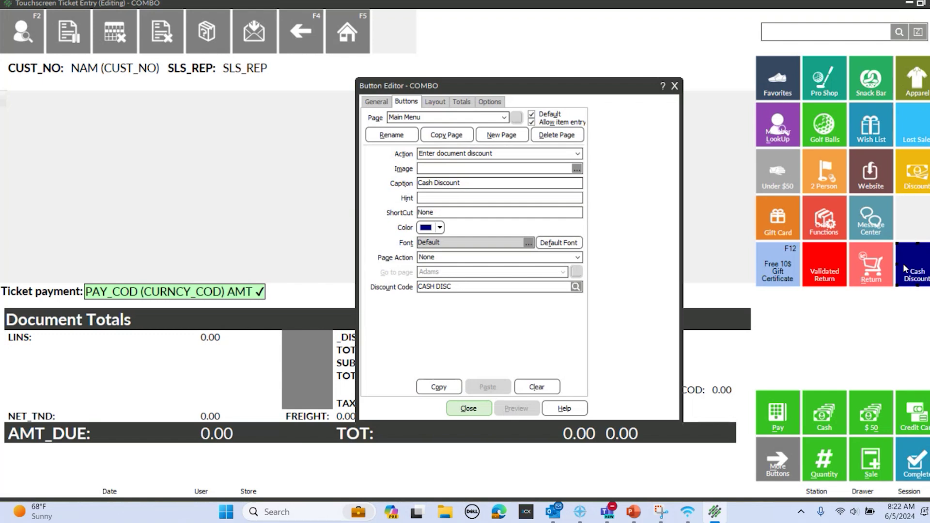
Step: Close the COMBO Button Editor and the Touchscreen Codes window
left_click(674, 86)
left_click(468, 281)
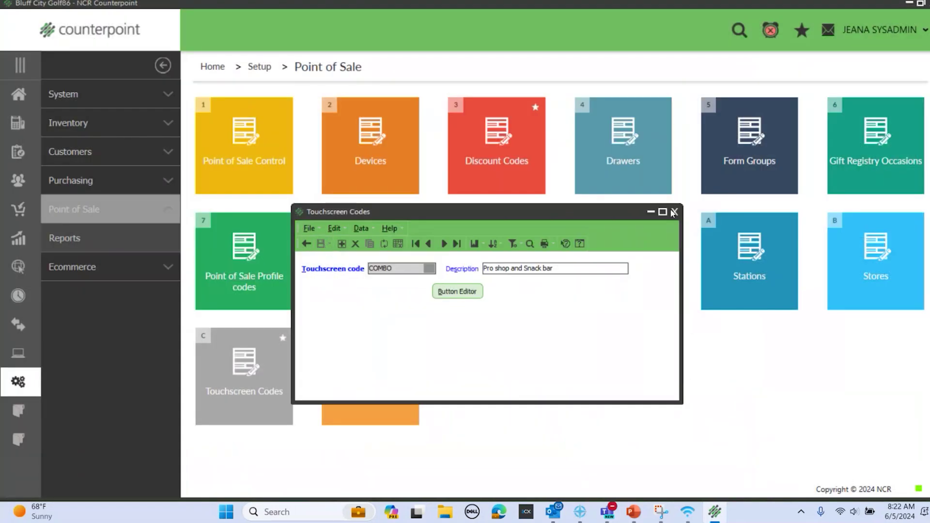
left_click(675, 212)
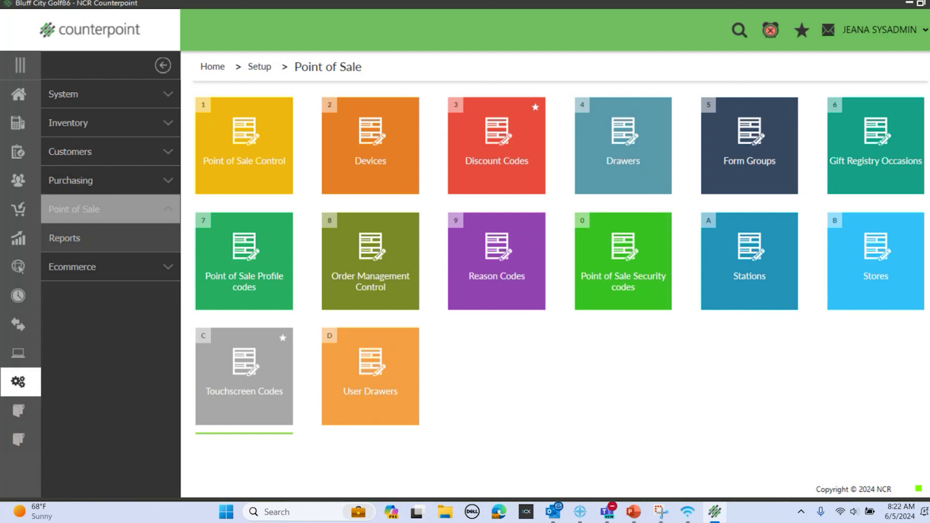
Step: Open Drawer Management from the point of sale drawers and view the store lookup without changing the MAIN store
left_click(20, 96)
left_click(67, 123)
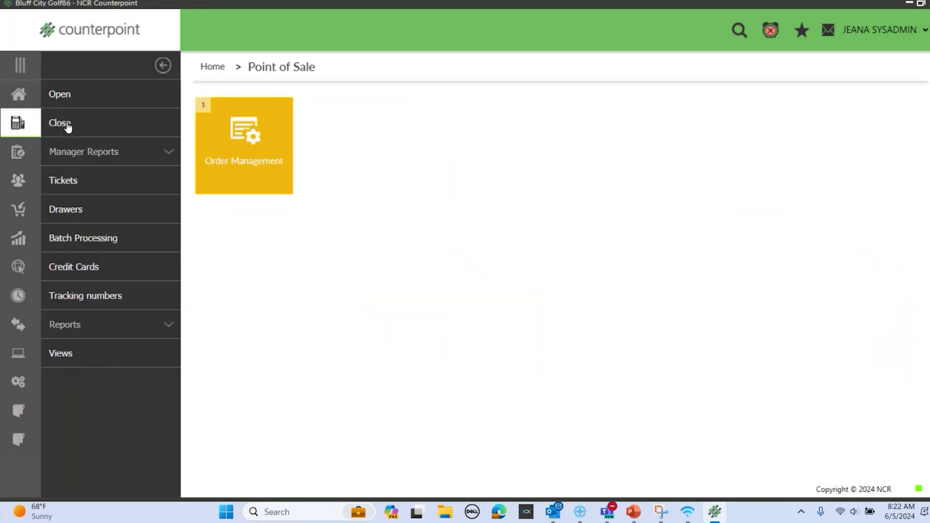
left_click(68, 218)
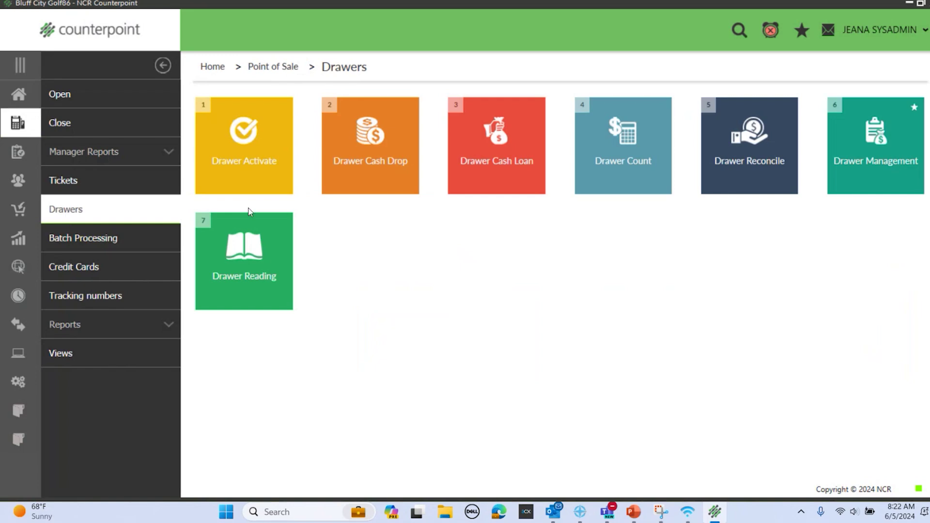
left_click(868, 160)
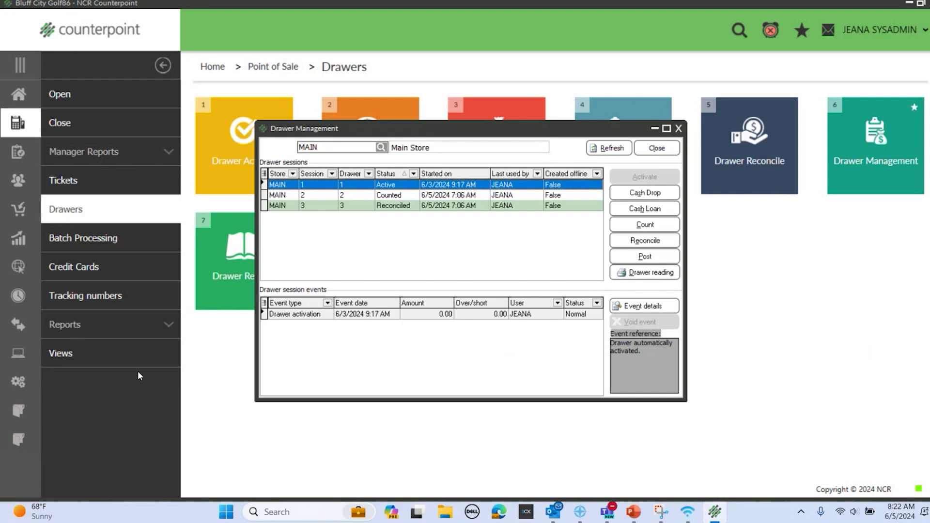
left_click(381, 147)
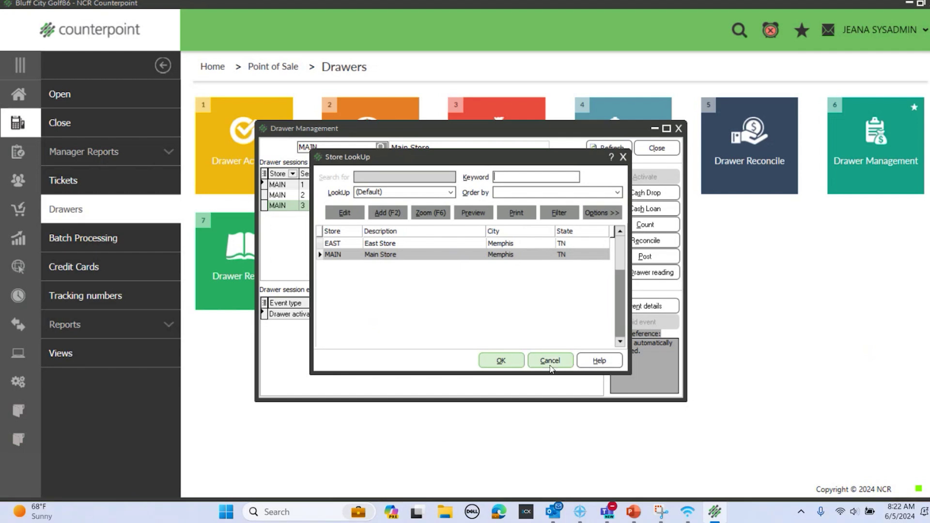
left_click(546, 361)
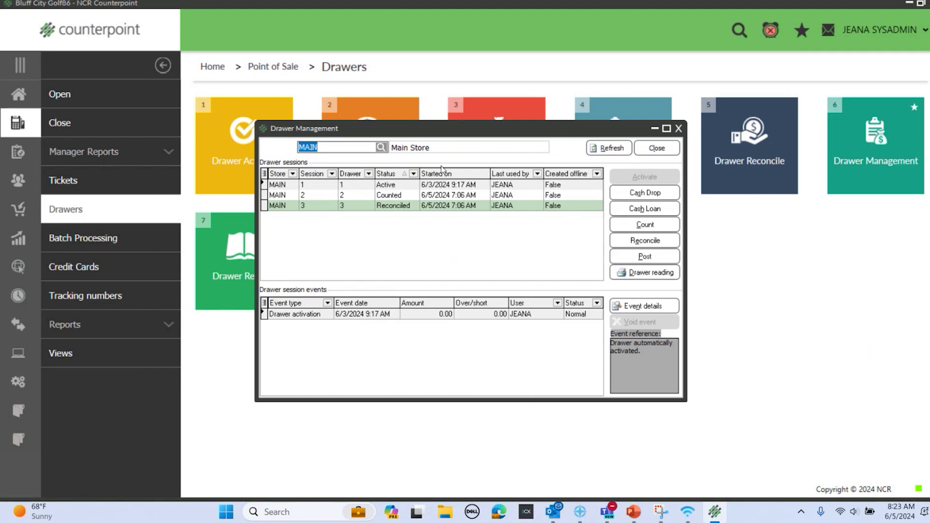
Step: Review the session events of the active, counted and reconciled drawer sessions in turn
left_click(408, 185)
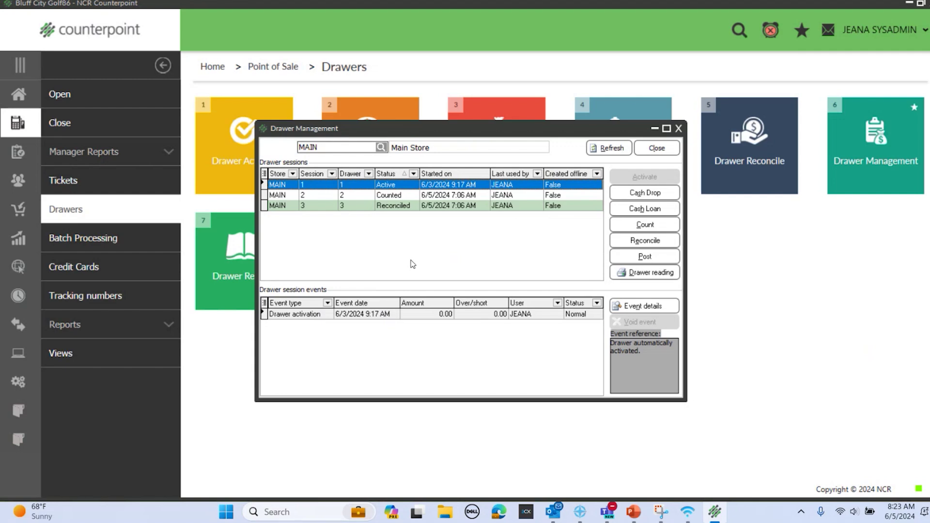
left_click(407, 196)
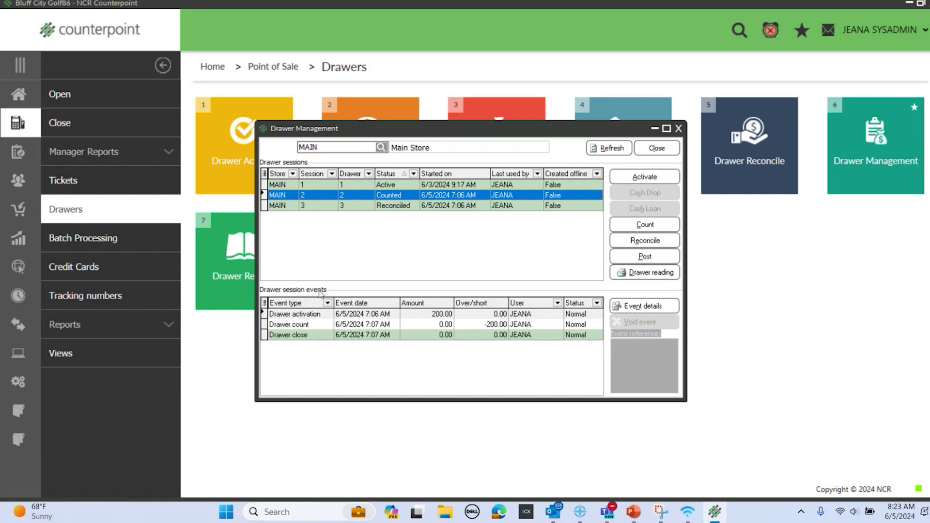
left_click(397, 205)
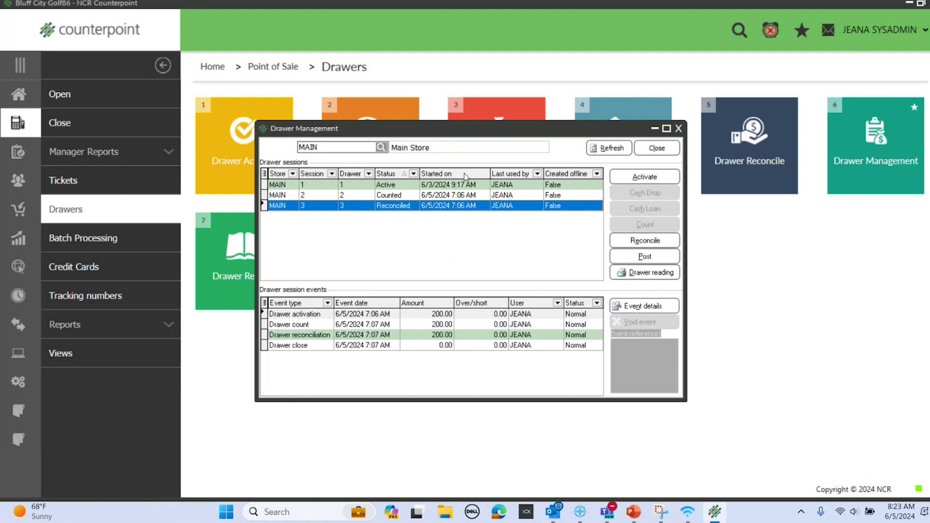
left_click(406, 195)
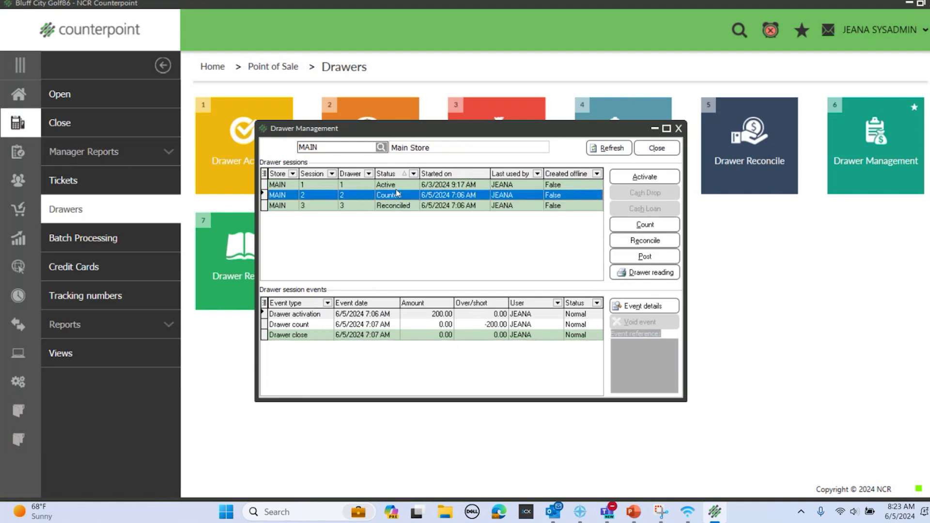
Step: Preview the Drawer Reading report for the active session of drawer 1, and close the report and its parameters
left_click(397, 186)
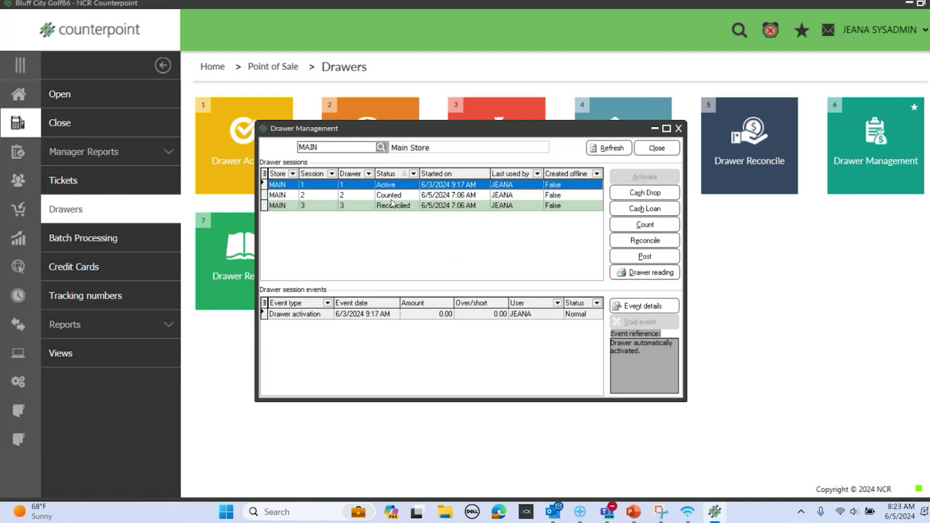
left_click(643, 274)
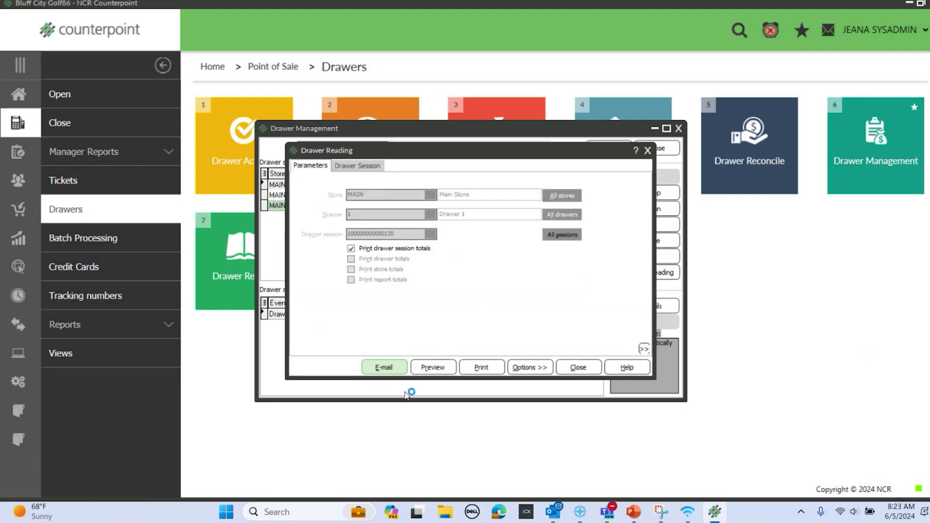
left_click(429, 368)
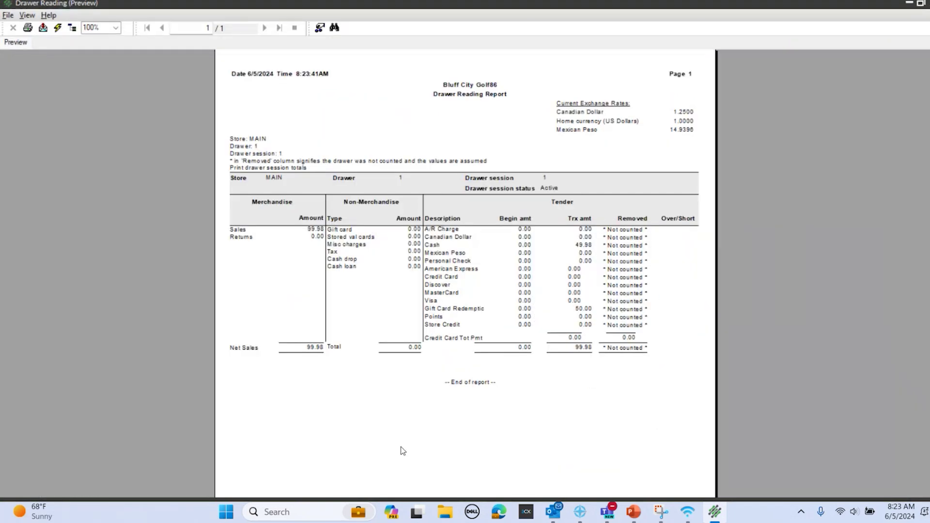
left_click(7, 15)
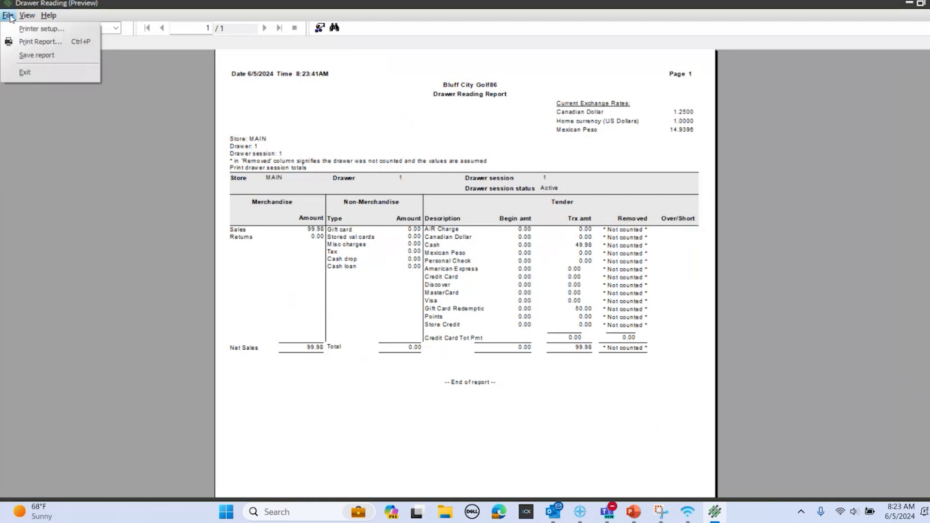
left_click(27, 71)
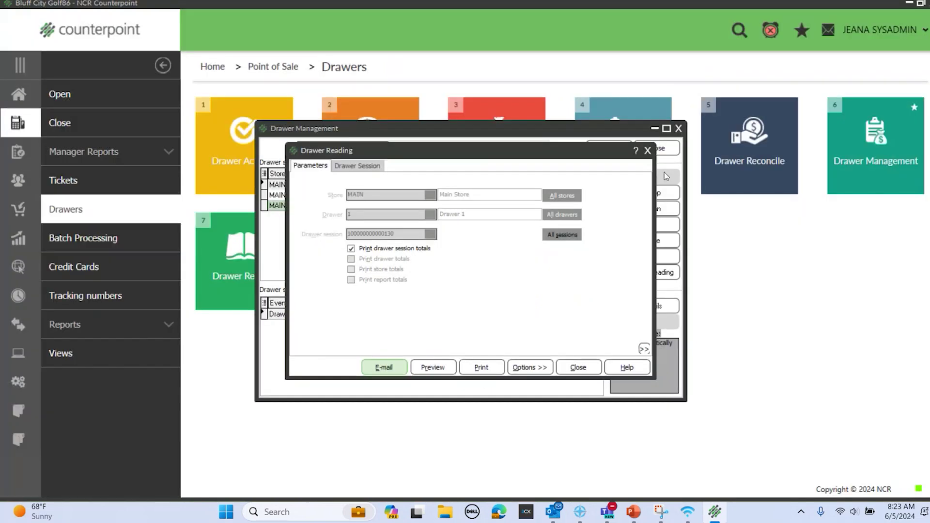
left_click(647, 151)
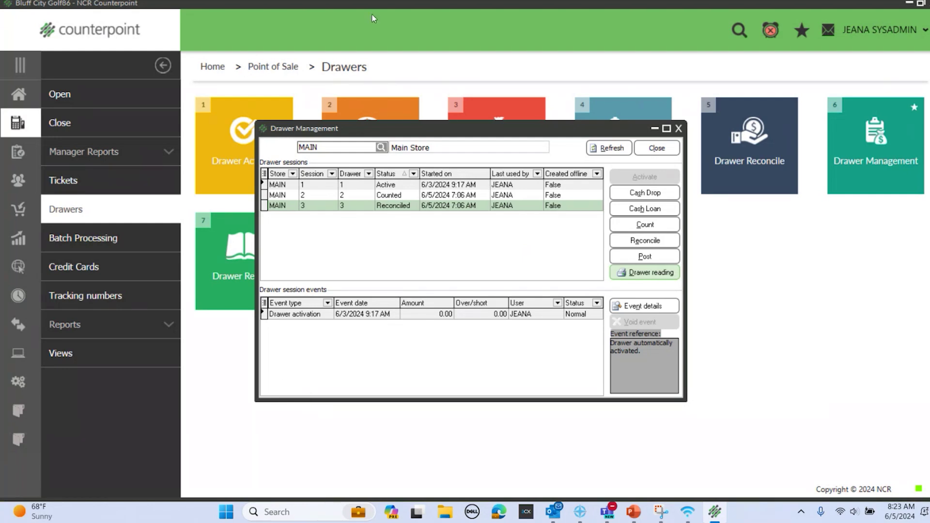
Step: Post the reconciled session of drawer 3 using the ticket date, and dismiss the processing message
left_click(395, 184)
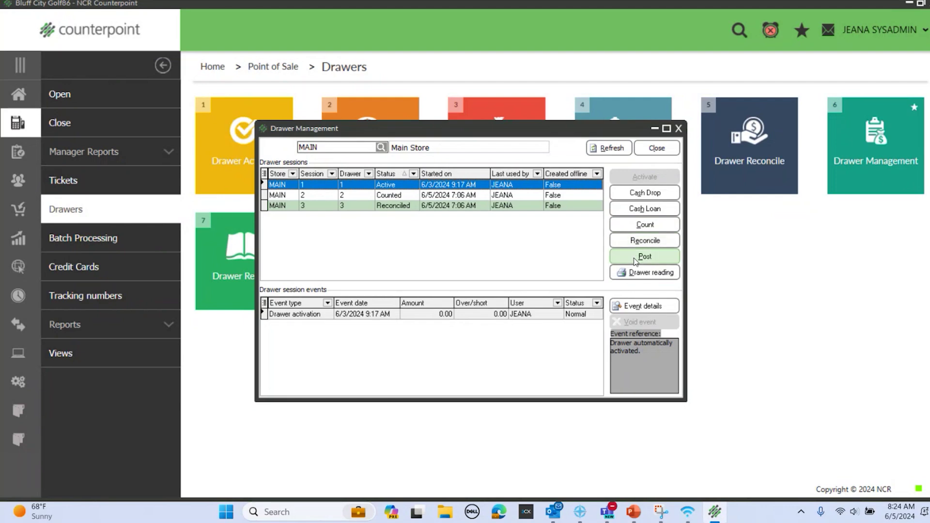
left_click(394, 196)
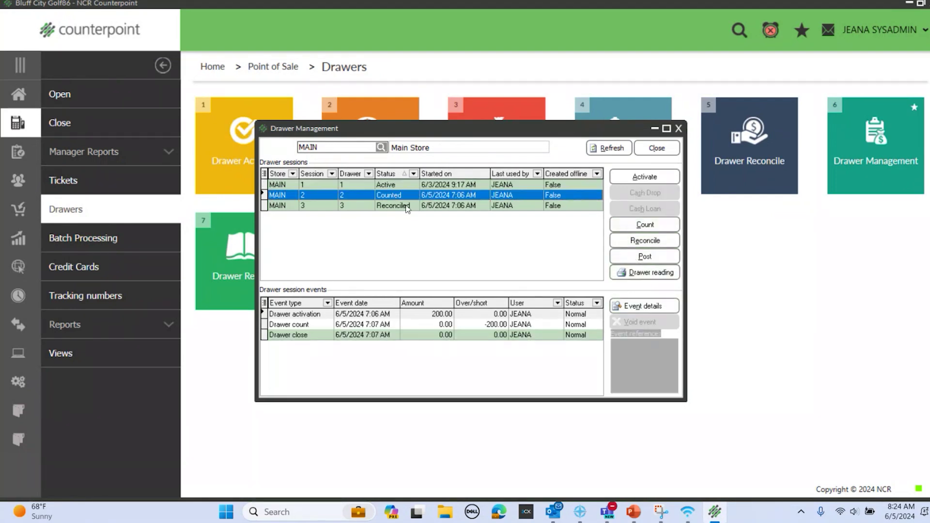
left_click(410, 206)
left_click(647, 257)
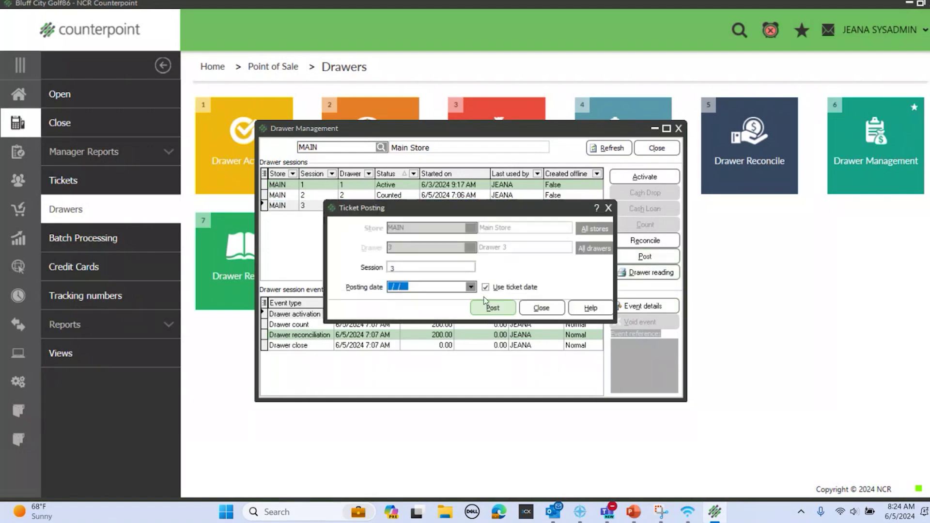
left_click(493, 309)
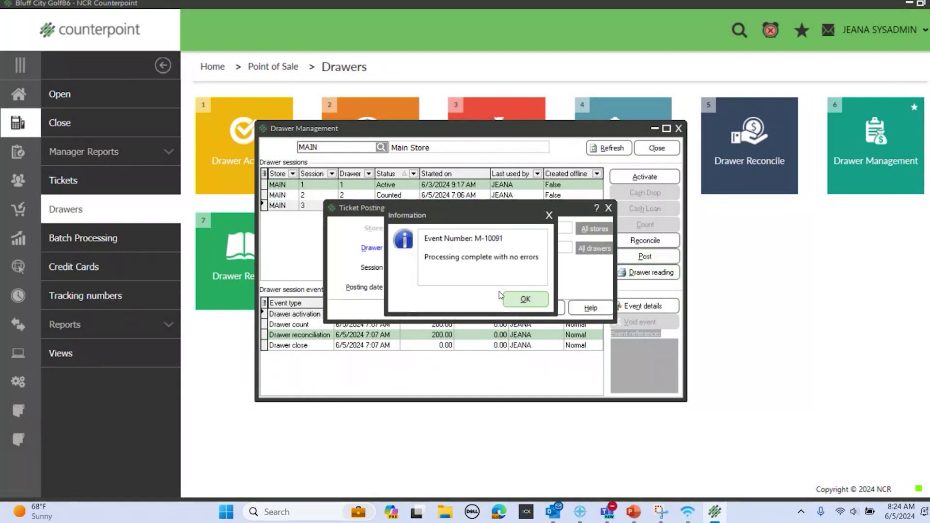
left_click(557, 312)
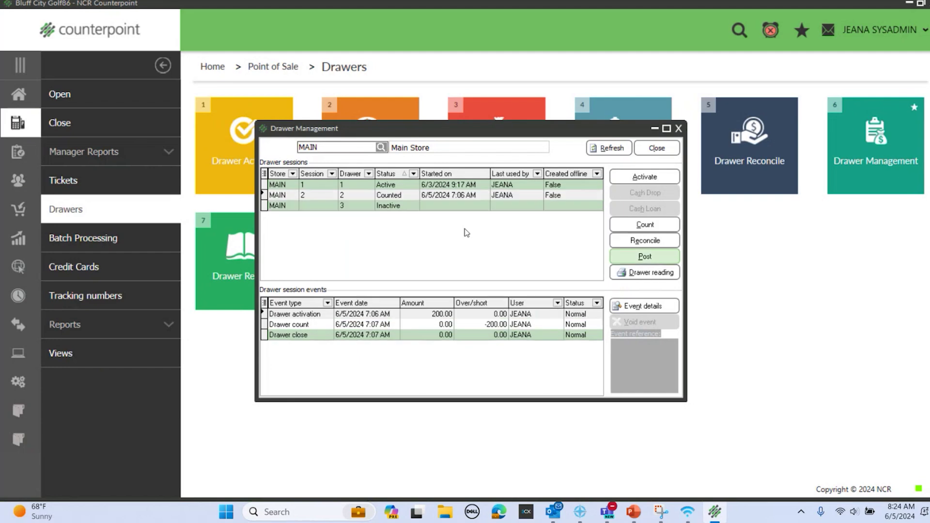
Step: Activate drawer 3 with 200.00 in cash, and close Drawer Management
left_click(394, 208)
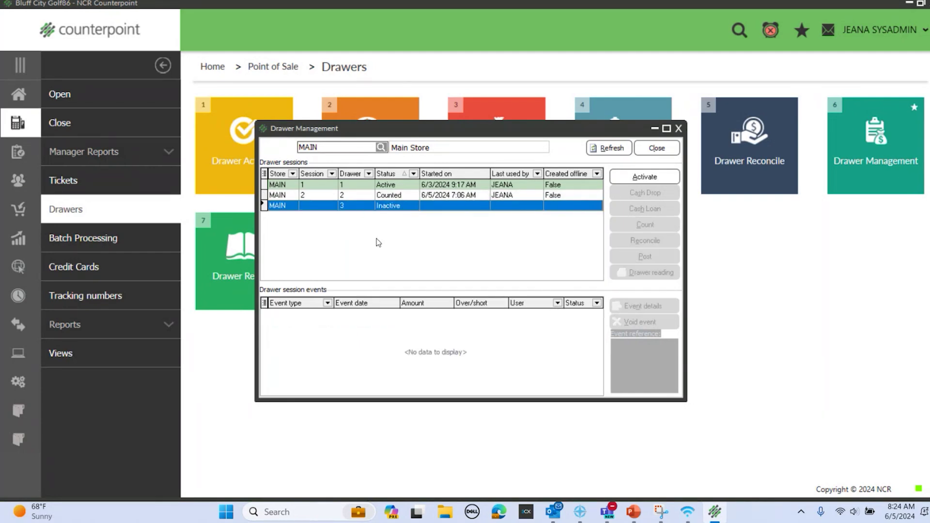
left_click(653, 179)
type("200.00")
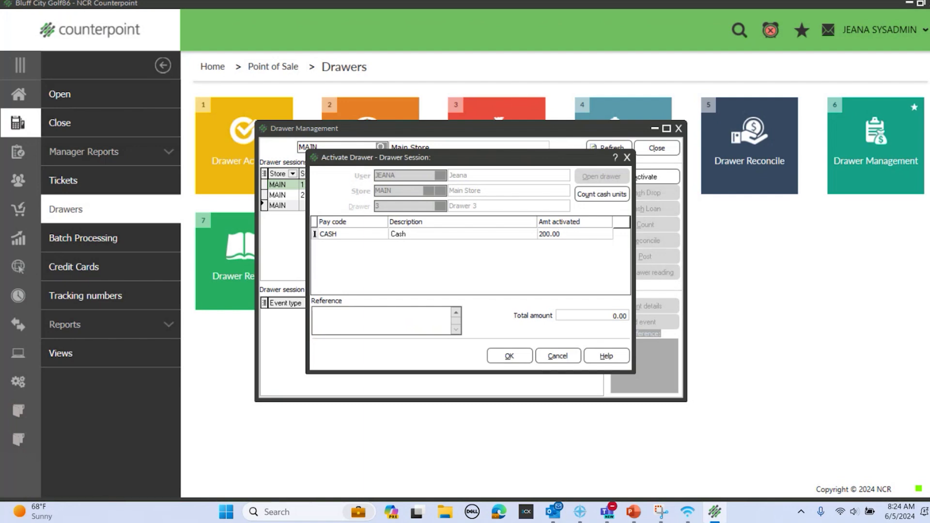
left_click(510, 356)
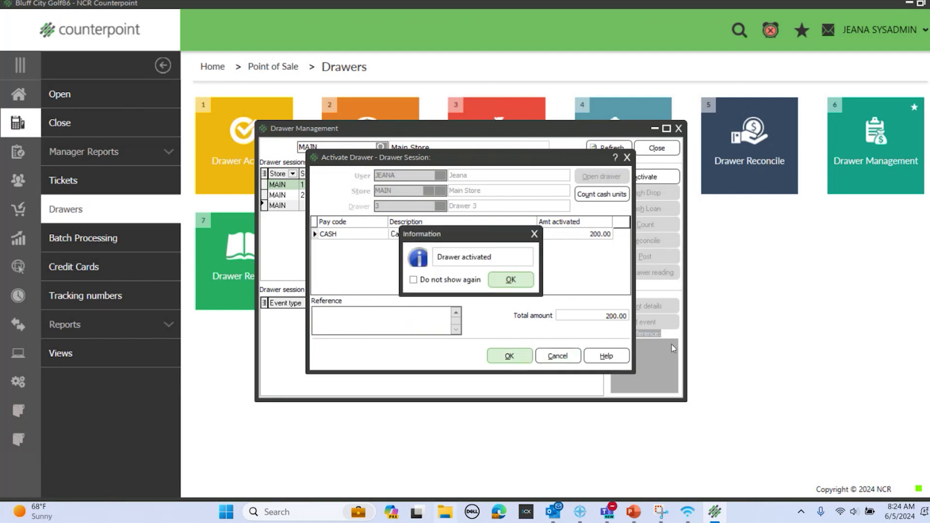
left_click(511, 280)
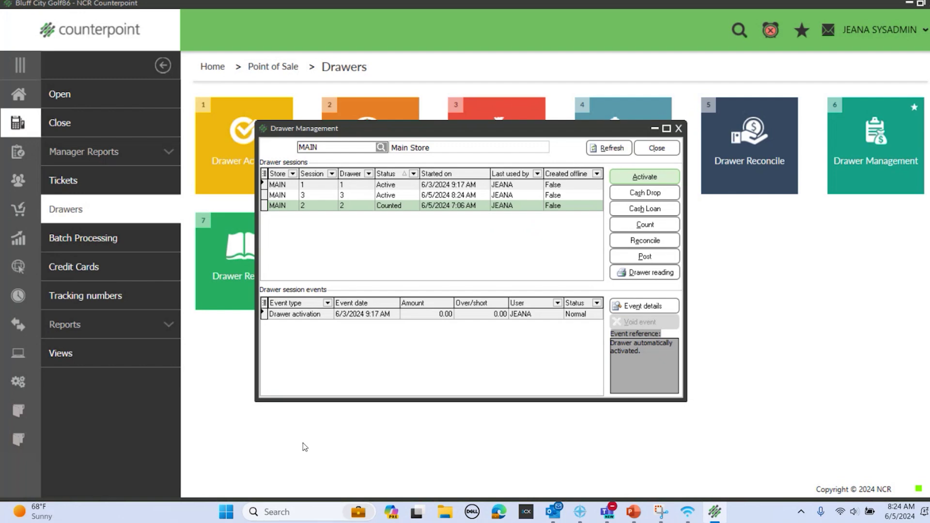
left_click(679, 129)
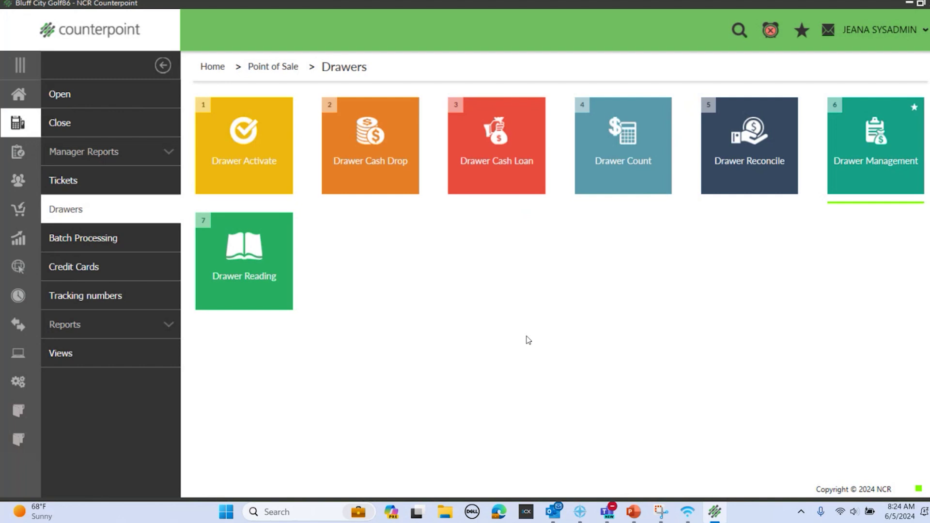
Step: Open touchscreen ticket entry from the point of sale tickets and log in with the account password
left_click(23, 95)
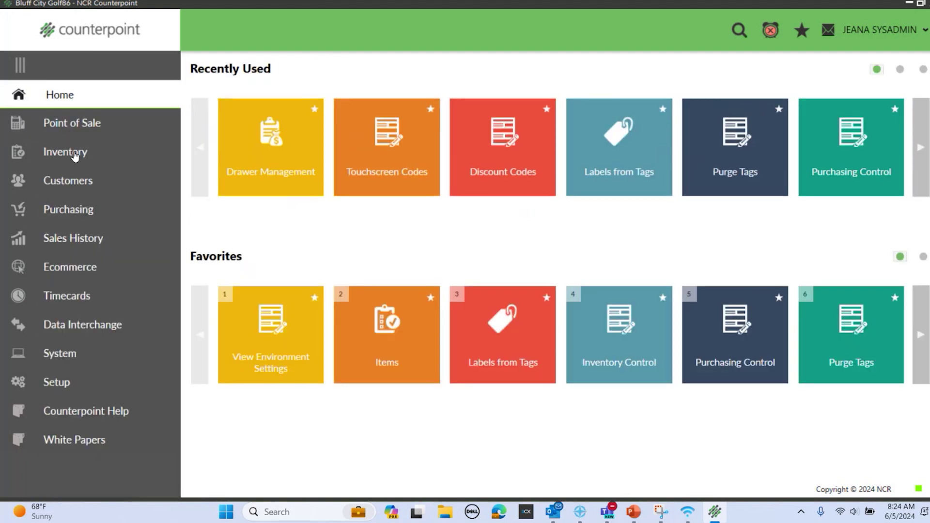
left_click(50, 120)
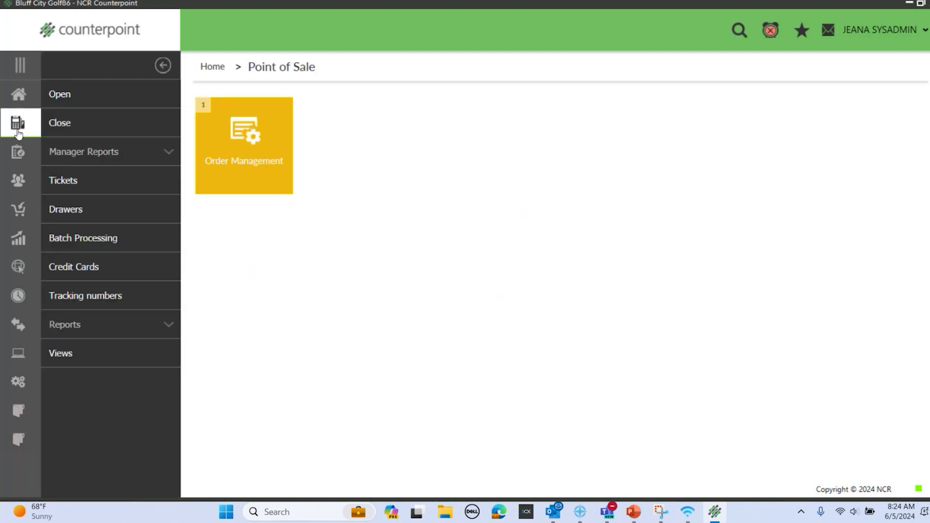
left_click(92, 186)
left_click(384, 161)
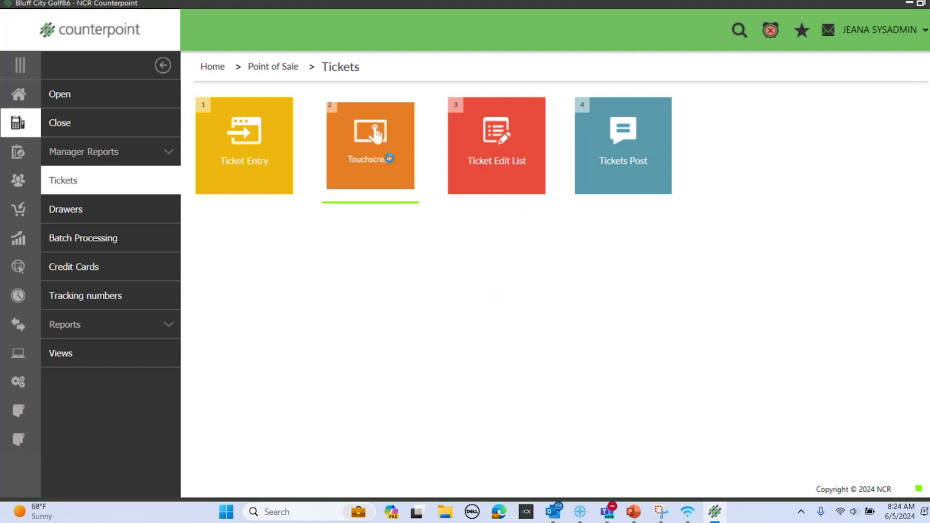
type("•••••••••")
key("Return")
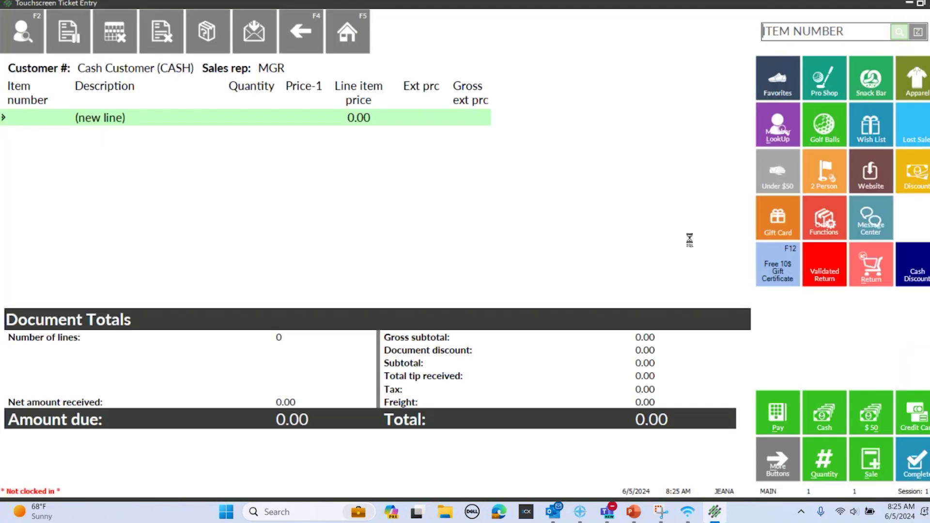
Step: Add the items 18HOLES, ADM-PLAT and ADM-TL2 to the ticket from the item lookup
key("Return")
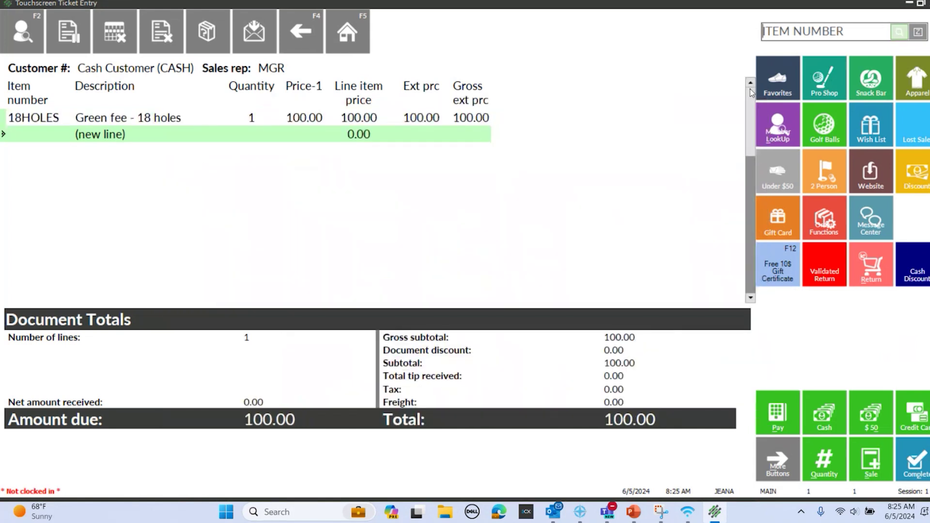
left_click(899, 32)
left_click(406, 278)
left_click(725, 199)
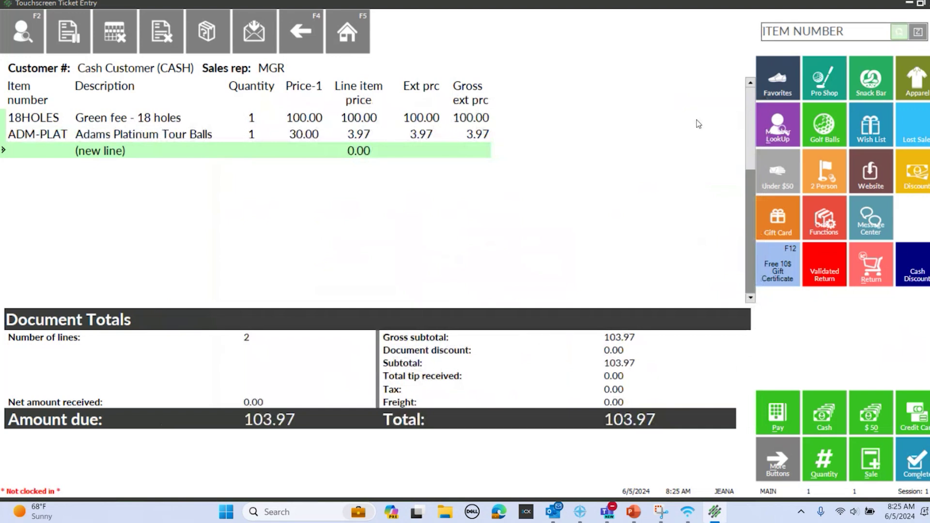
left_click(342, 310)
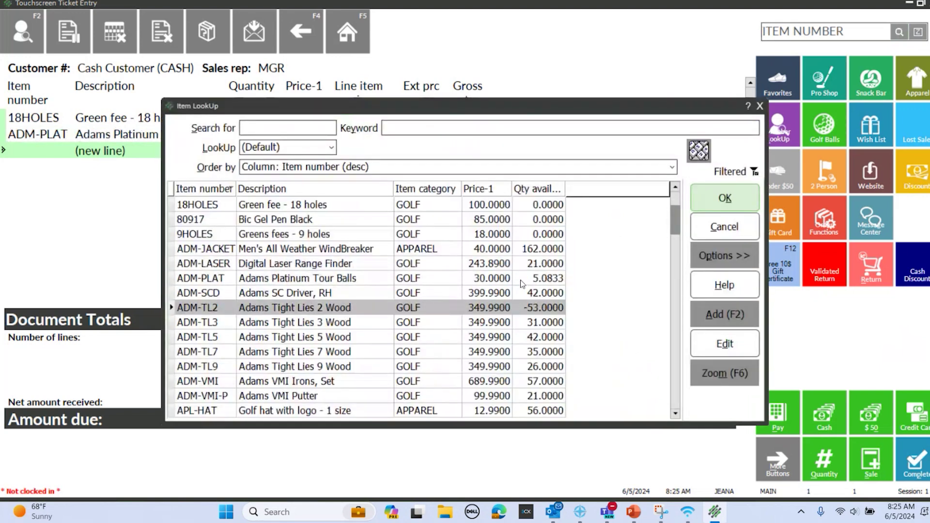
left_click(726, 197)
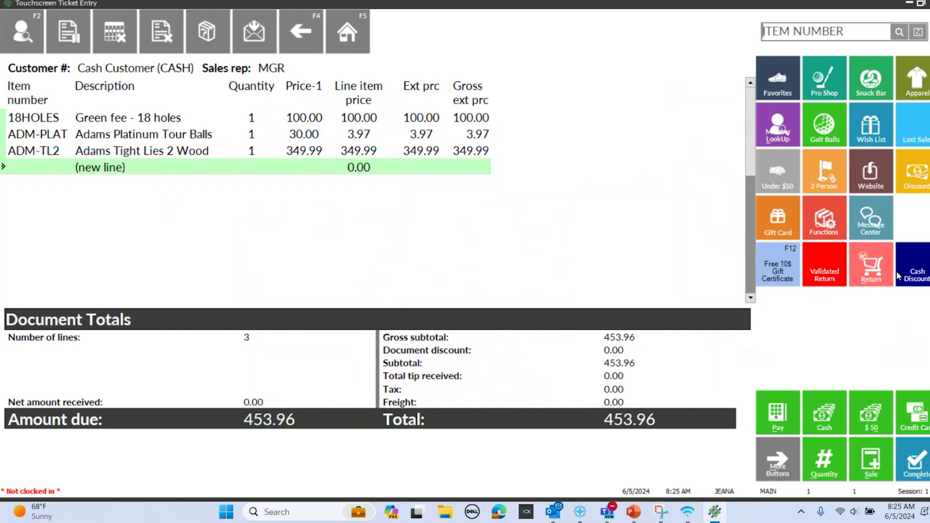
Step: Apply the Cash Discount to the three-line ticket and highlight the document discount in the totals
left_click(918, 272)
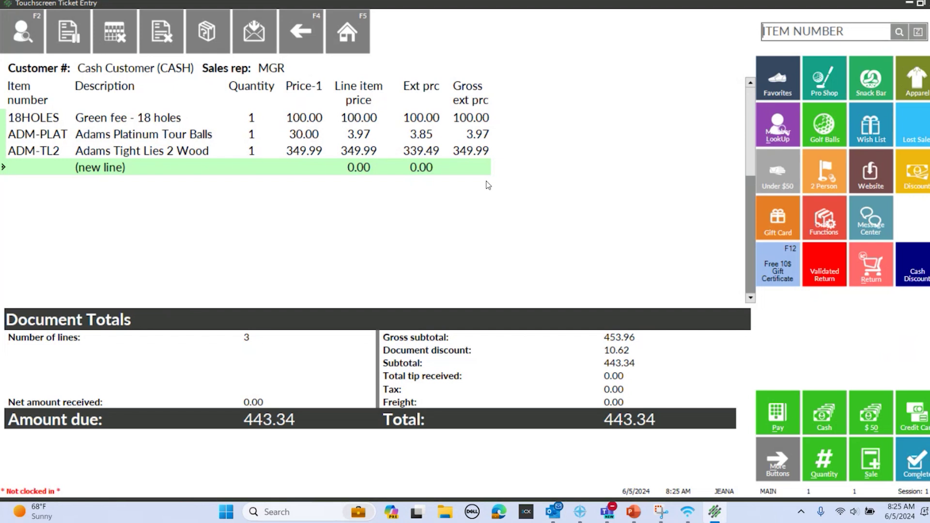
left_click_drag(383, 350, 601, 365)
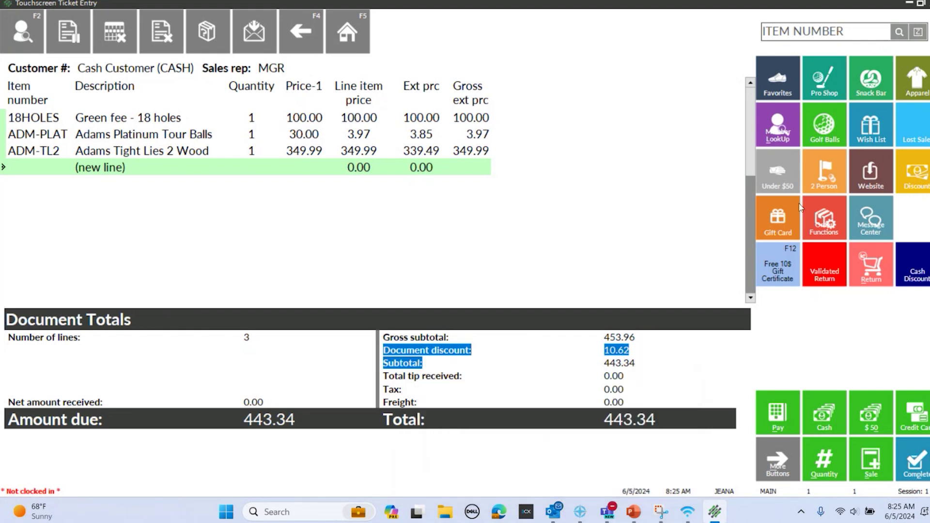
left_click(878, 449)
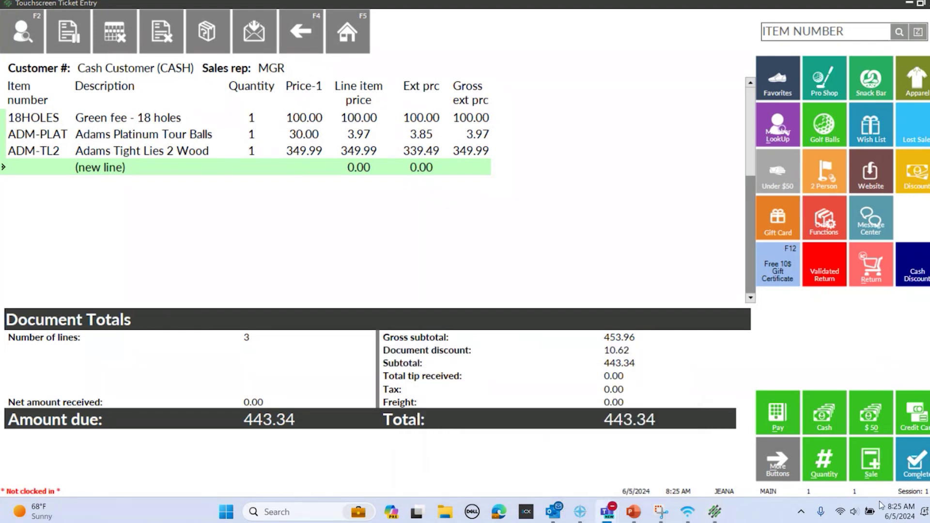
Step: Pay the discounted ticket in full with cash and complete it without printing a receipt
left_click(828, 412)
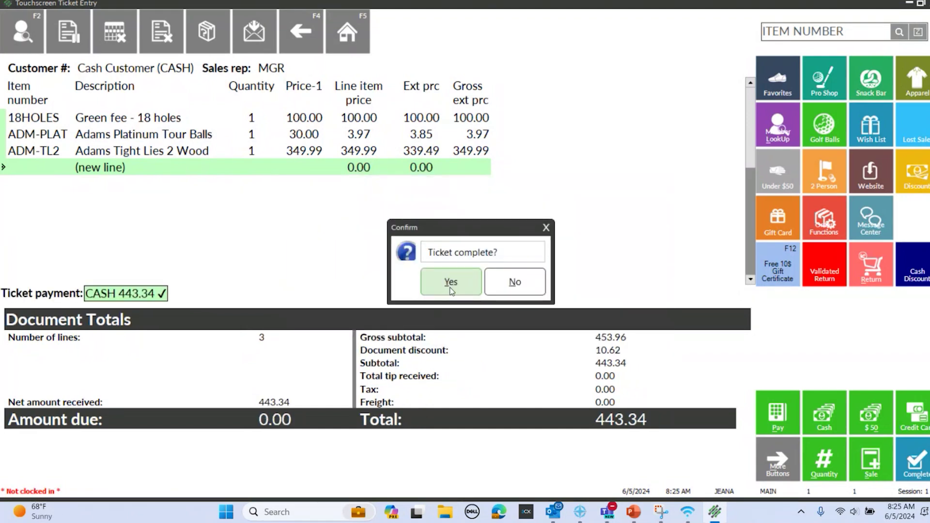
left_click(451, 287)
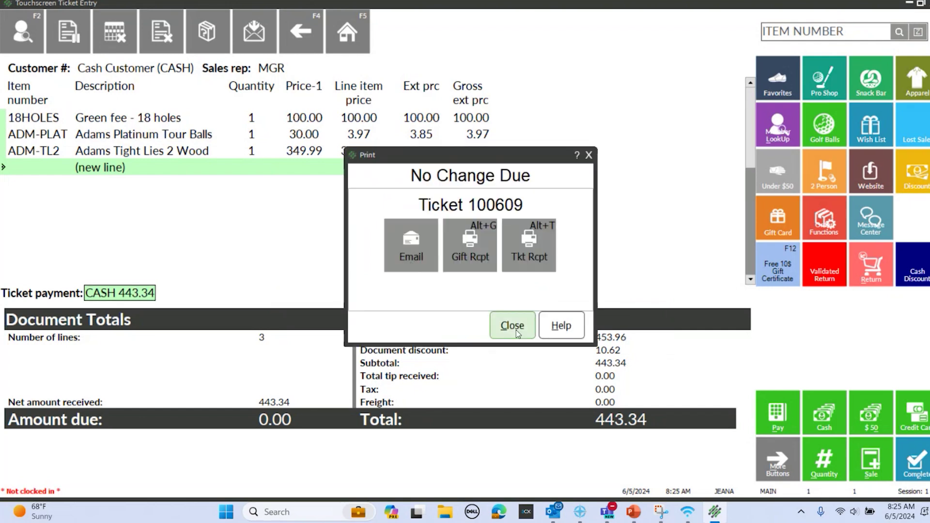
left_click(516, 330)
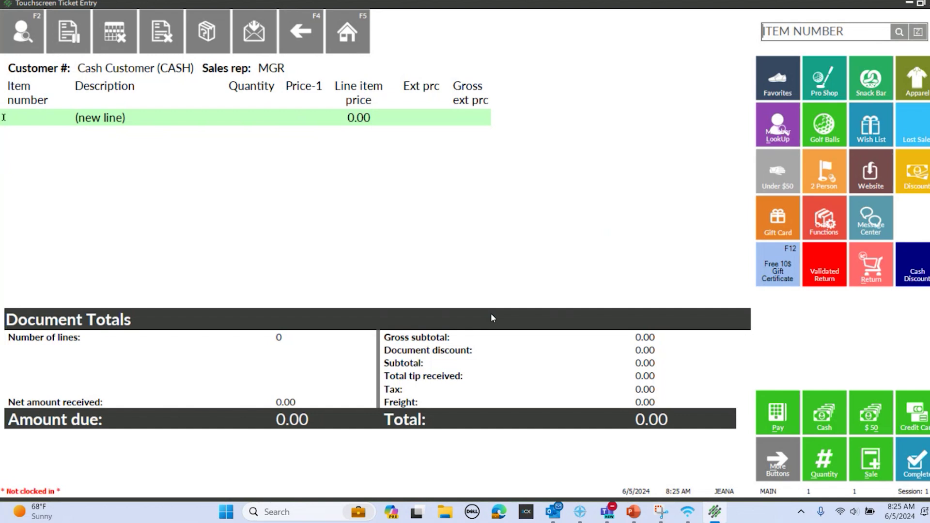
Step: Look up the item with the keyword shirt and add the men's polo in Red, Medium to the new ticket through the cell lookup
left_click(898, 32)
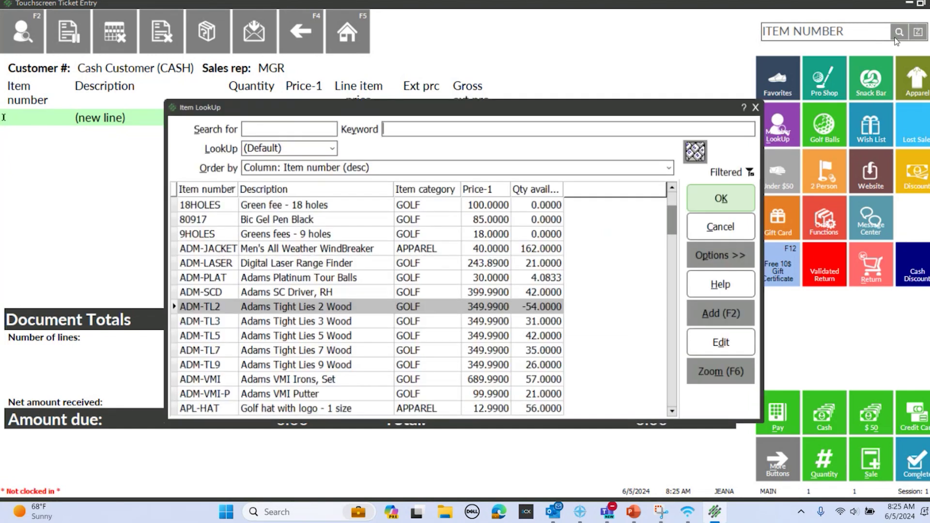
type("shirt")
key("Return")
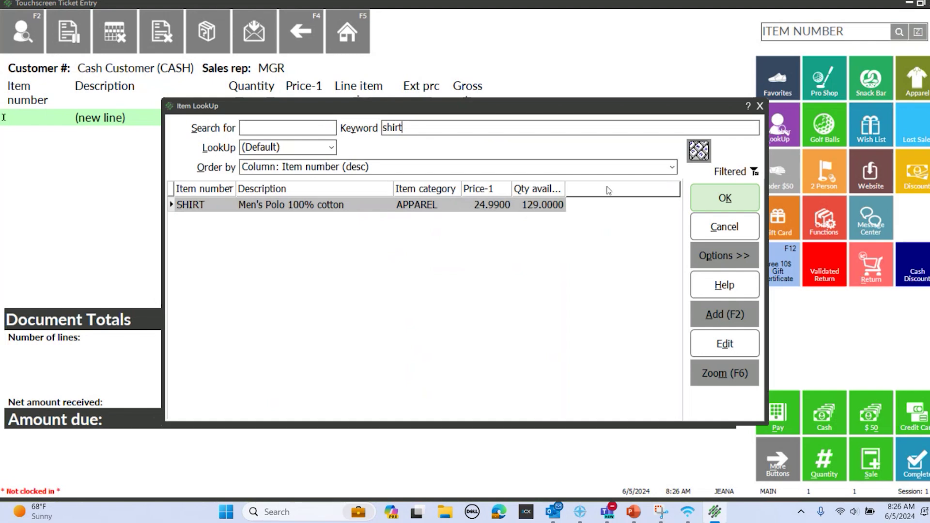
left_click(714, 202)
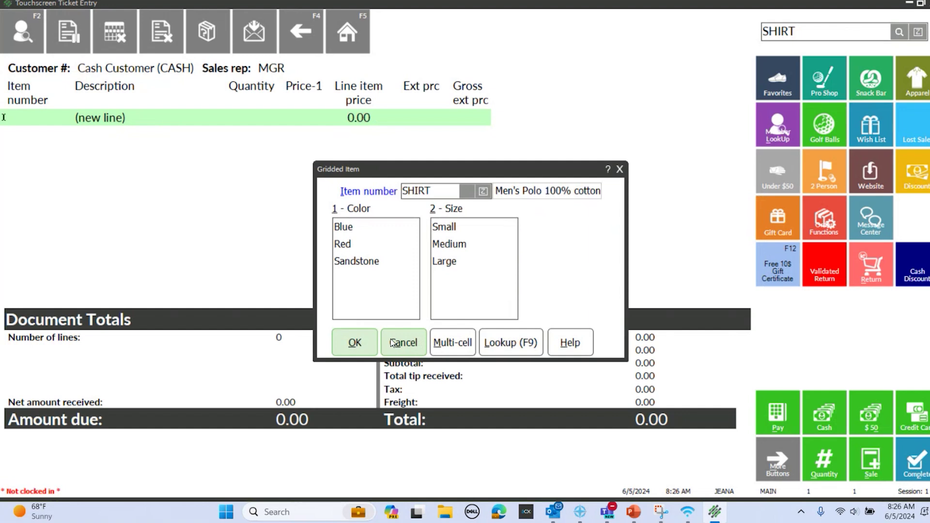
left_click(356, 228)
left_click(442, 264)
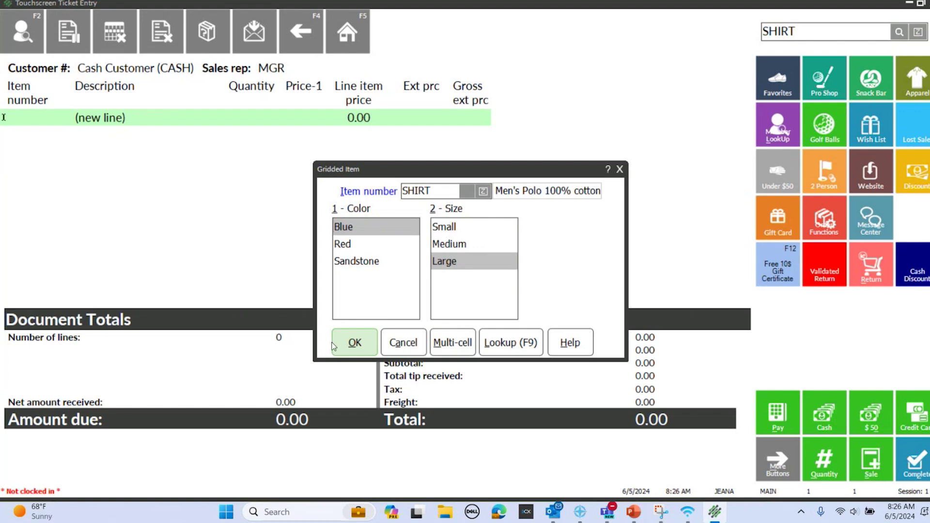
left_click(504, 344)
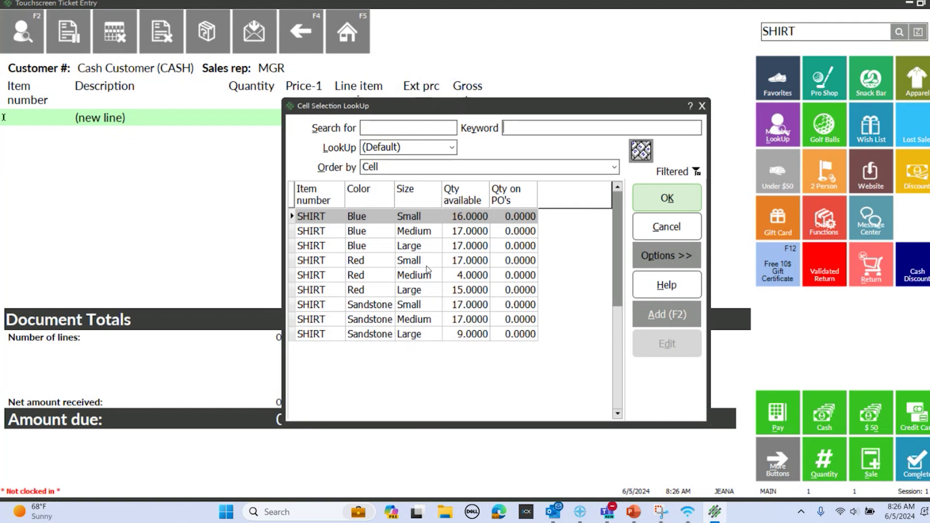
left_click(364, 275)
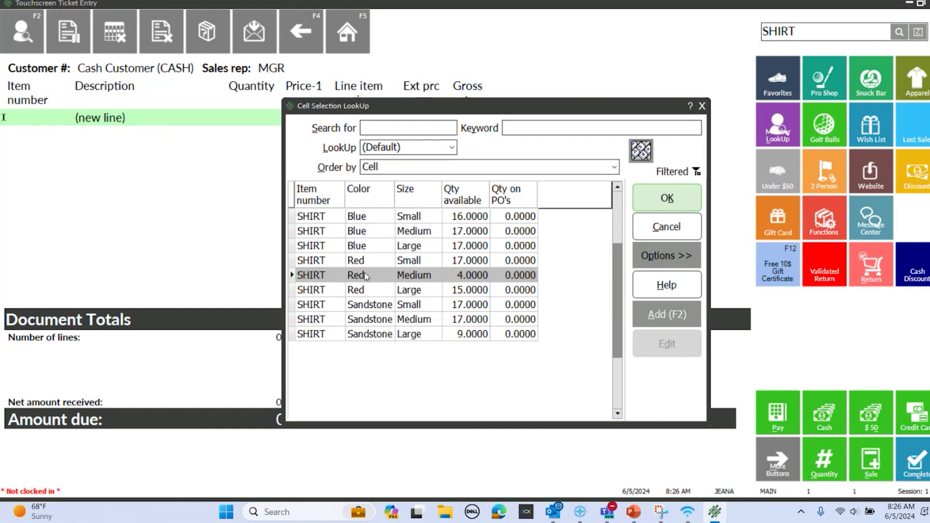
left_click(667, 199)
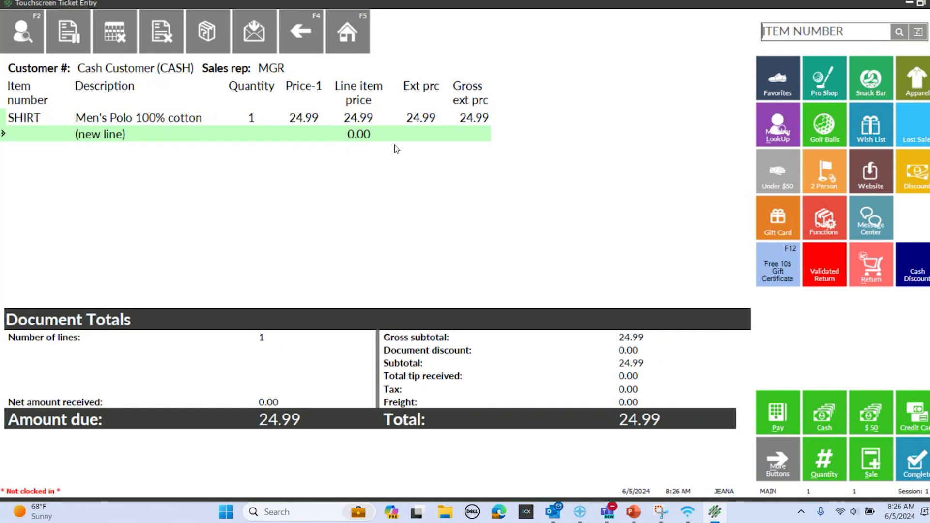
Step: Zoom into the SHIRT item from the item lookup and examine its grid quantities by location, color and size
left_click(900, 32)
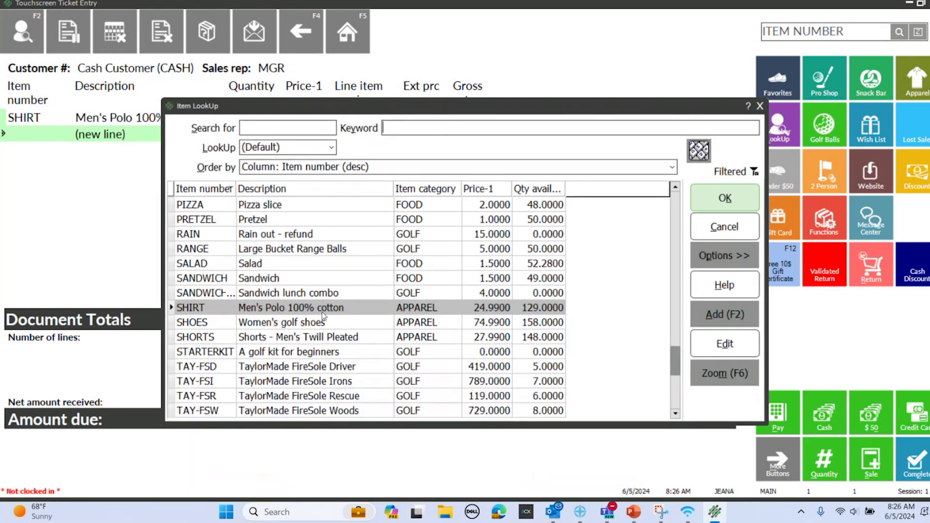
left_click(724, 380)
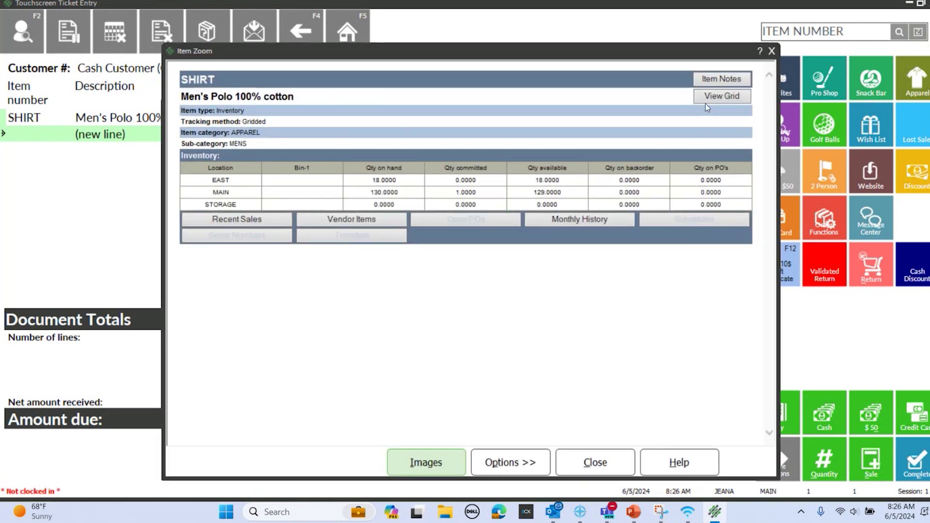
left_click(706, 98)
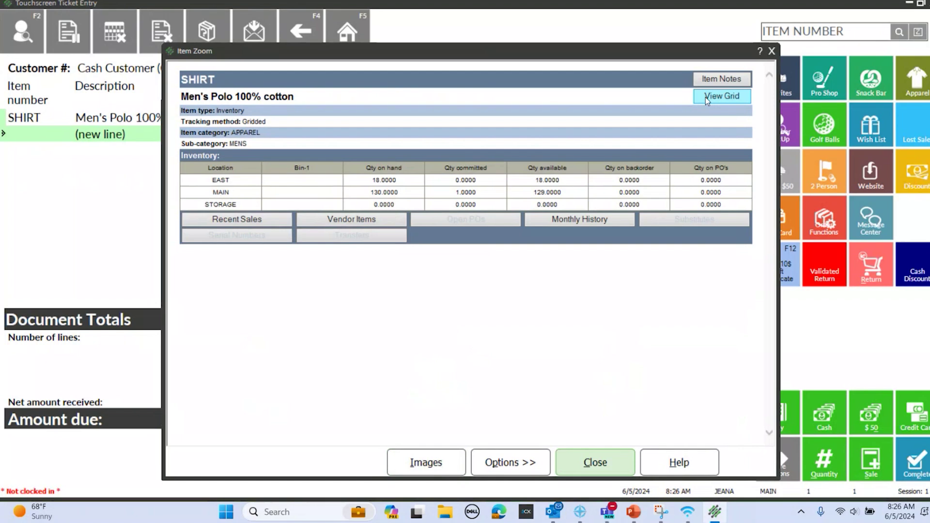
scroll(508, 139, "down", 3)
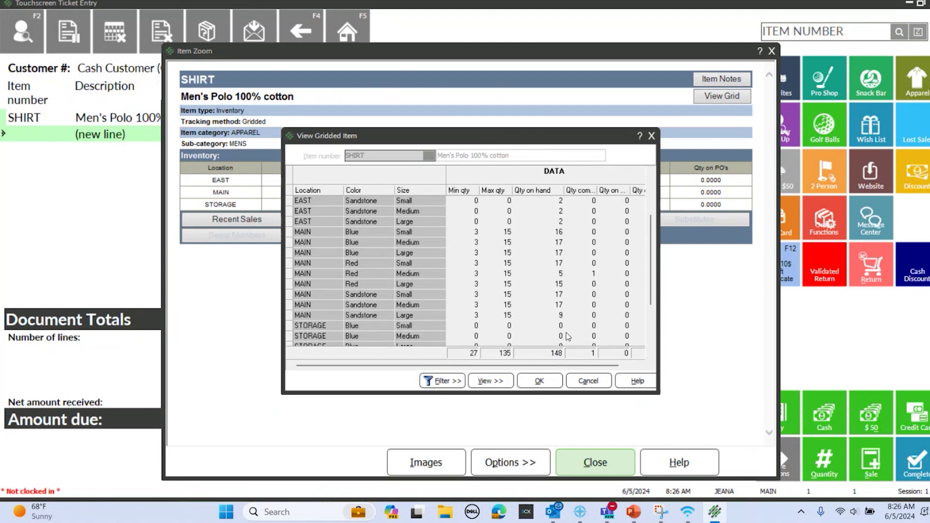
Step: Close the SHIRT grid quantities, the item zoom and the item lookup to return to the ticket
left_click(652, 136)
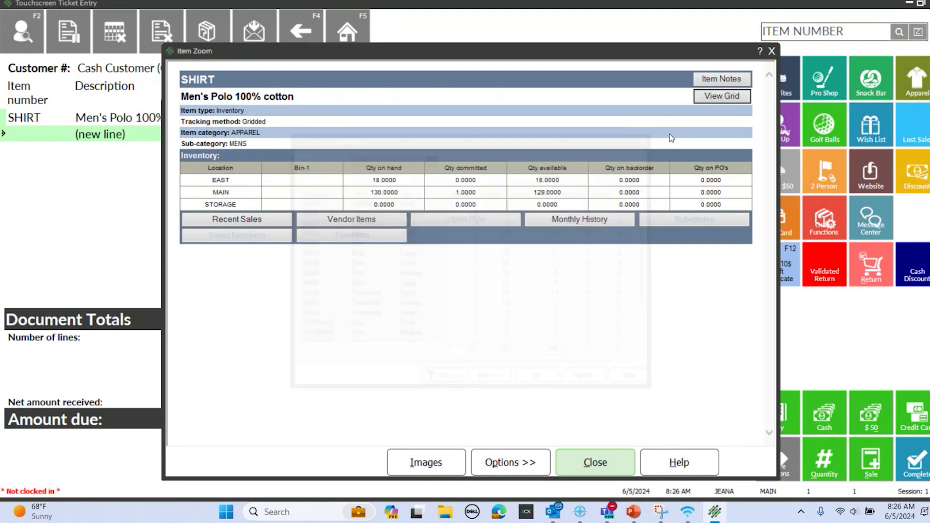
left_click(772, 51)
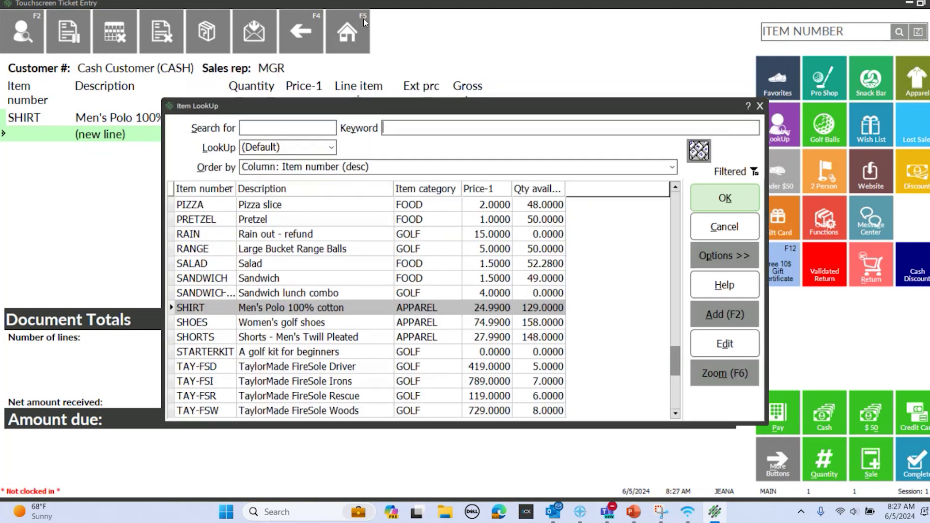
left_click(759, 107)
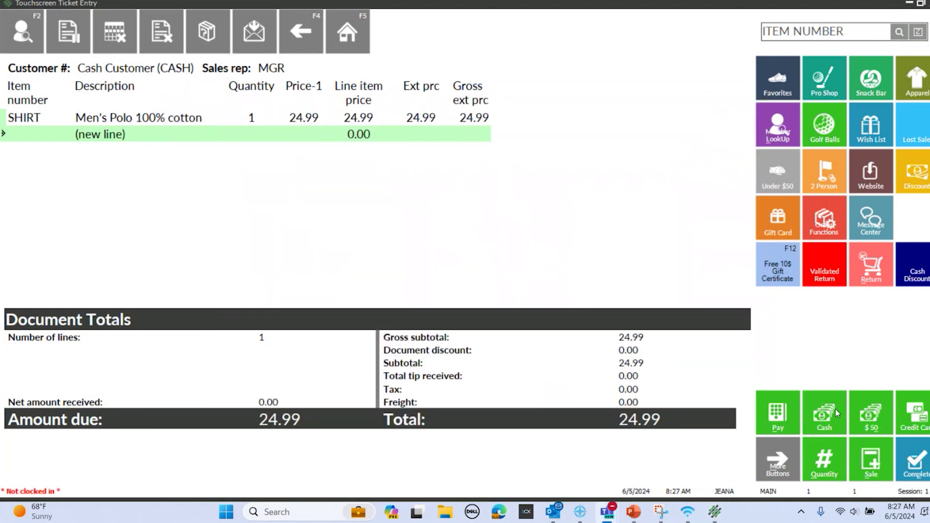
Step: Pay the men's polo ticket in full with cash and complete it without printing a receipt
left_click(833, 421)
left_click(362, 262)
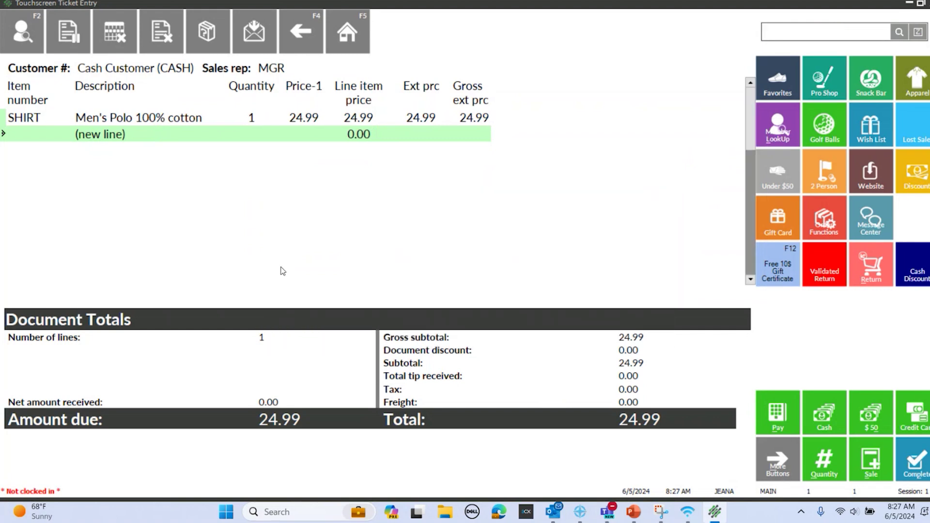
left_click(478, 291)
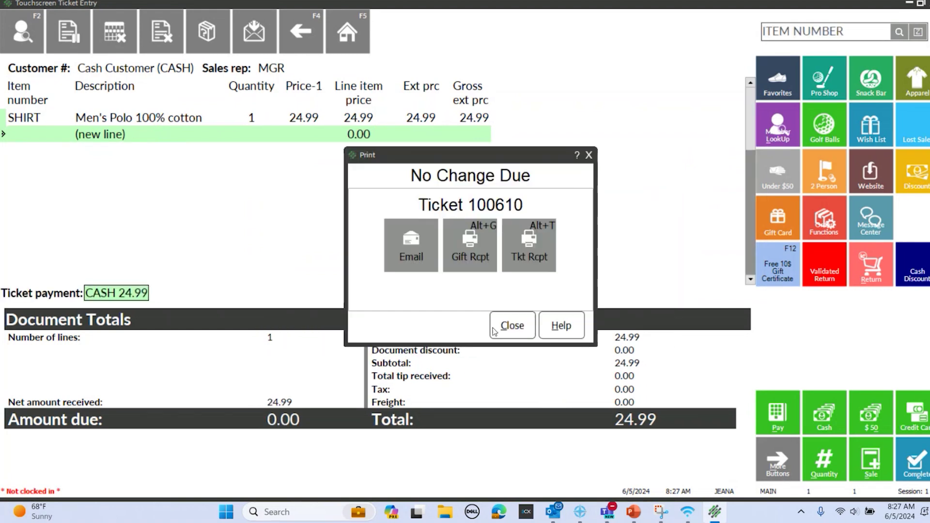
left_click(494, 329)
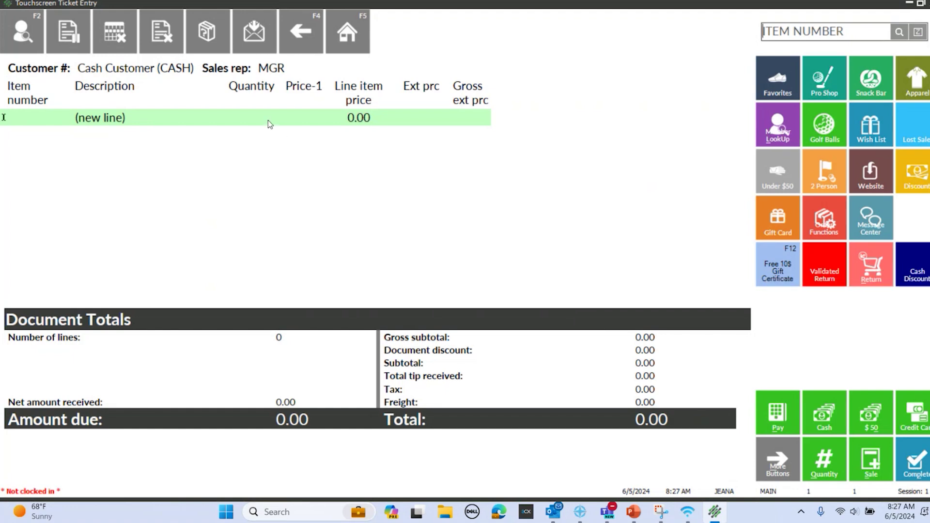
Step: Add a PRETZEL return line to the new ticket with the return reason MGR (Manager Override)
left_click(870, 267)
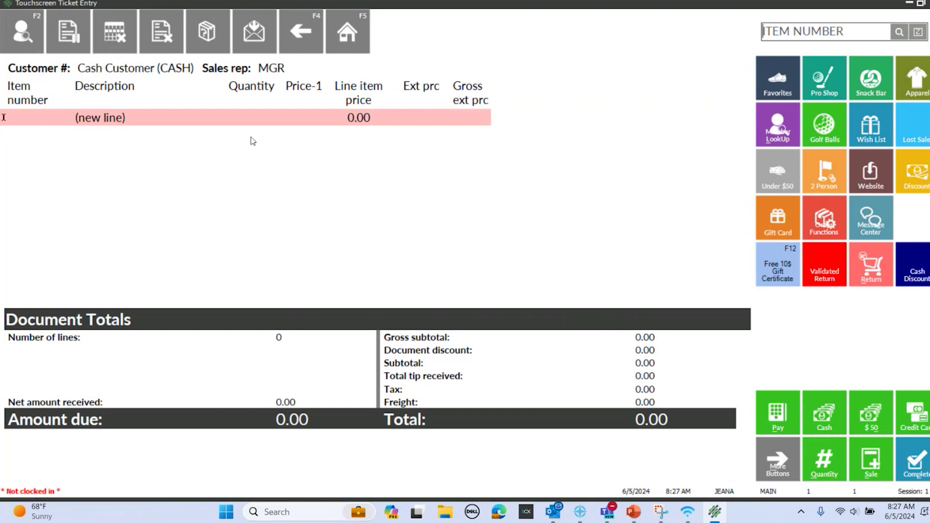
left_click(899, 32)
left_click(252, 355)
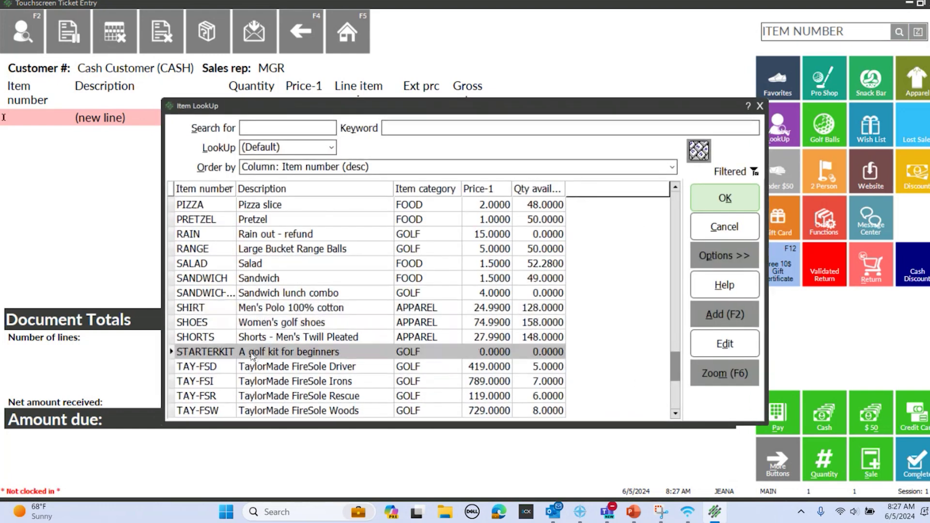
left_click(287, 220)
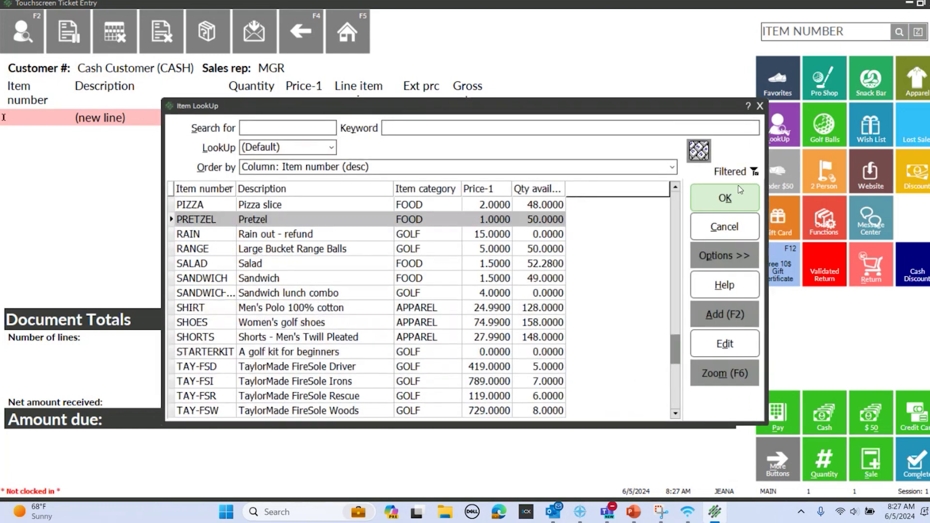
left_click(726, 199)
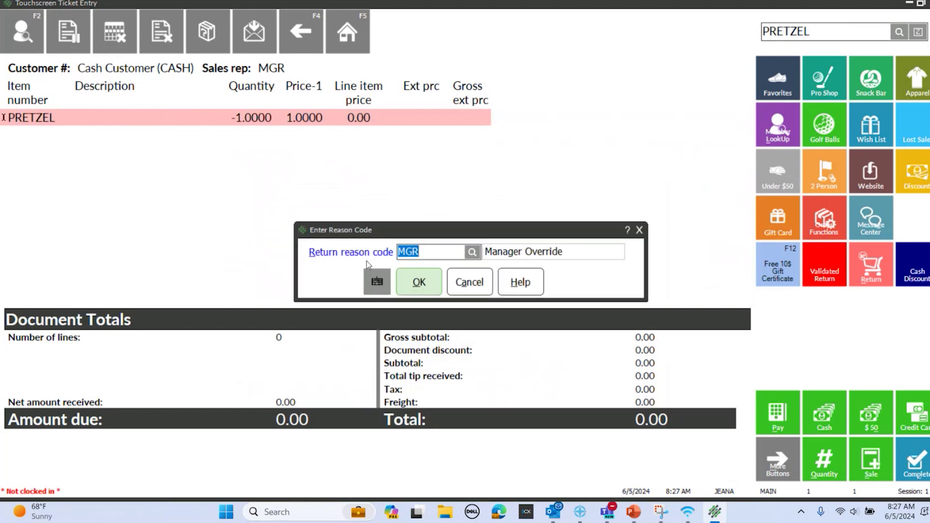
left_click(473, 263)
left_click(597, 202)
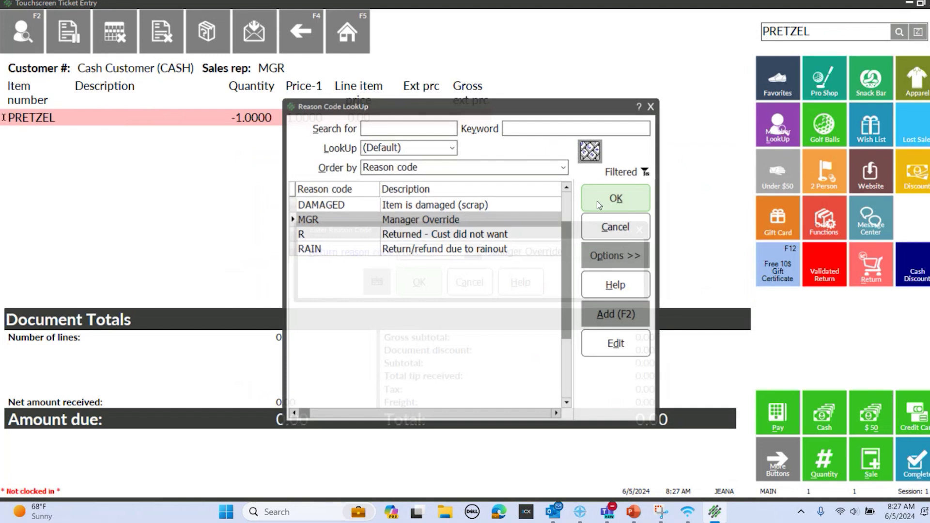
left_click(417, 286)
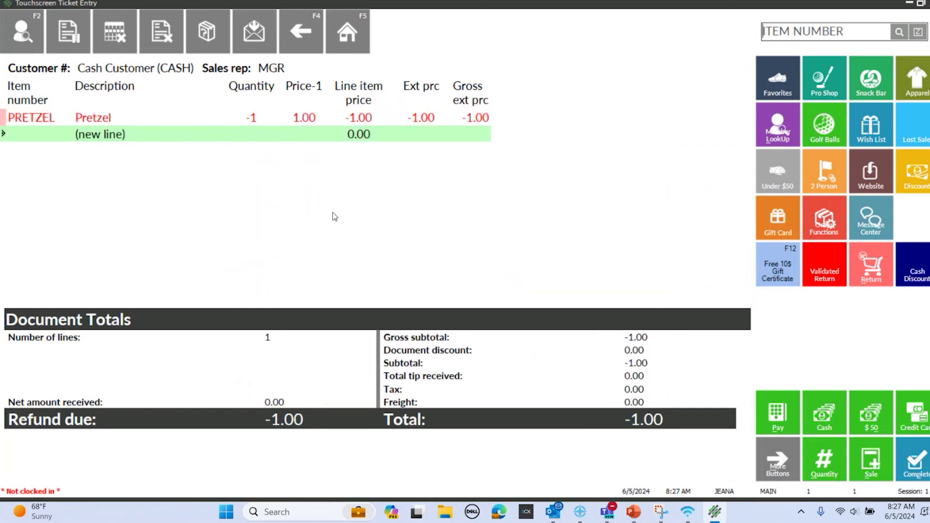
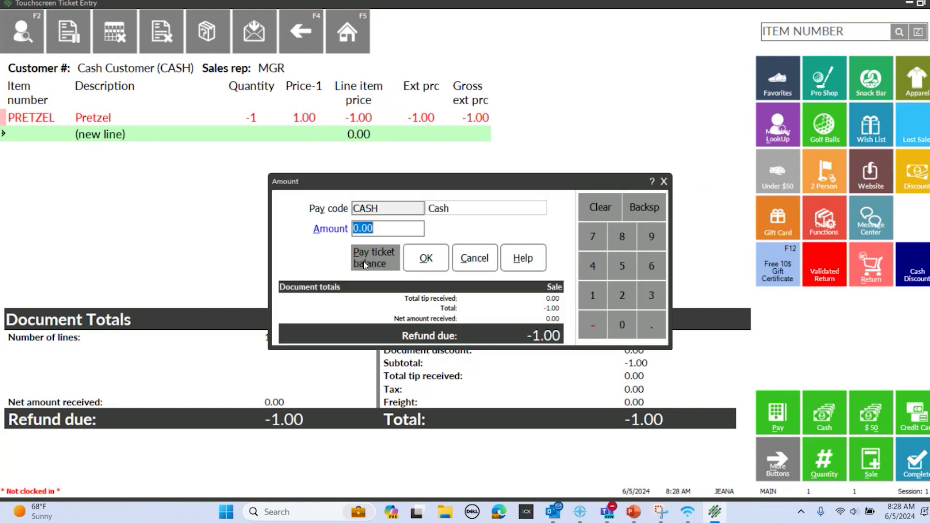
Step: Refund the full balance of the pretzel return in cash and complete it without printing a receipt
left_click(365, 263)
left_click(450, 281)
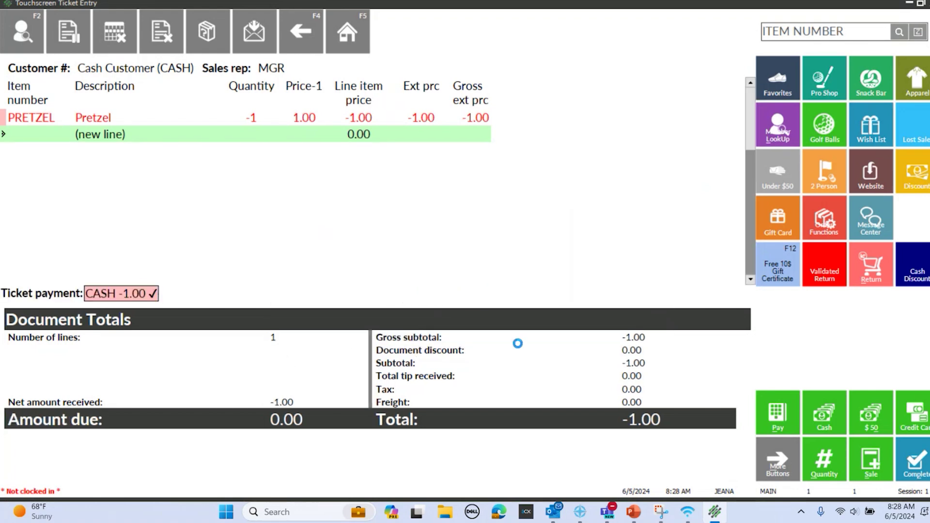
left_click(502, 332)
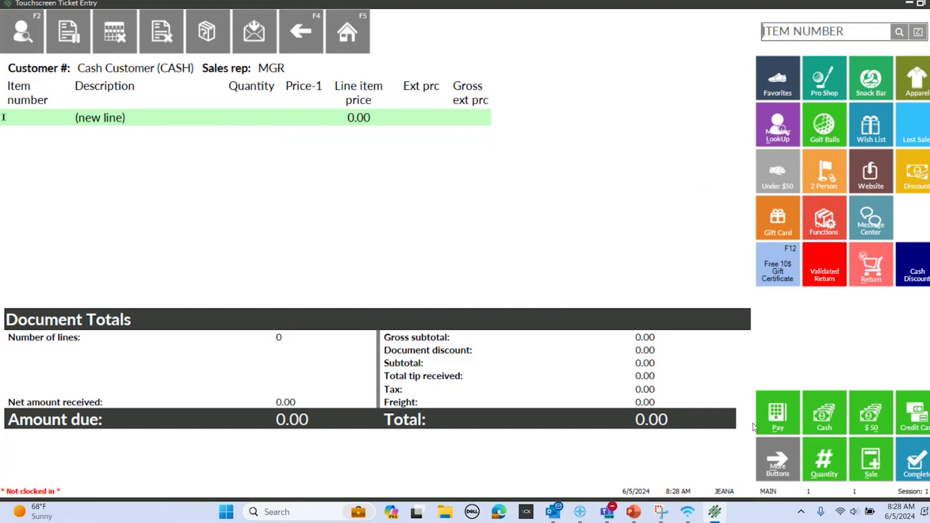
Step: Void the completed pretzel return ticket with the void reason MGR (Manager Override)
left_click(763, 441)
left_click(873, 90)
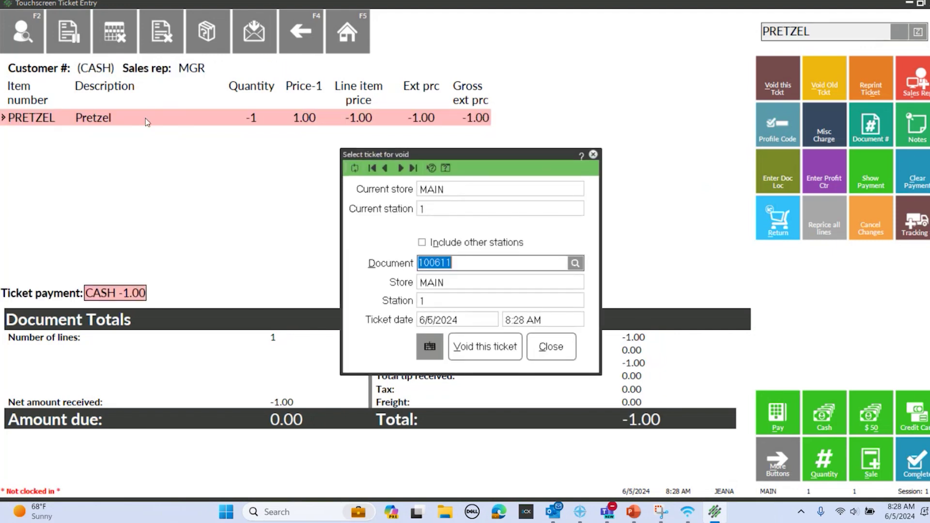
left_click(470, 345)
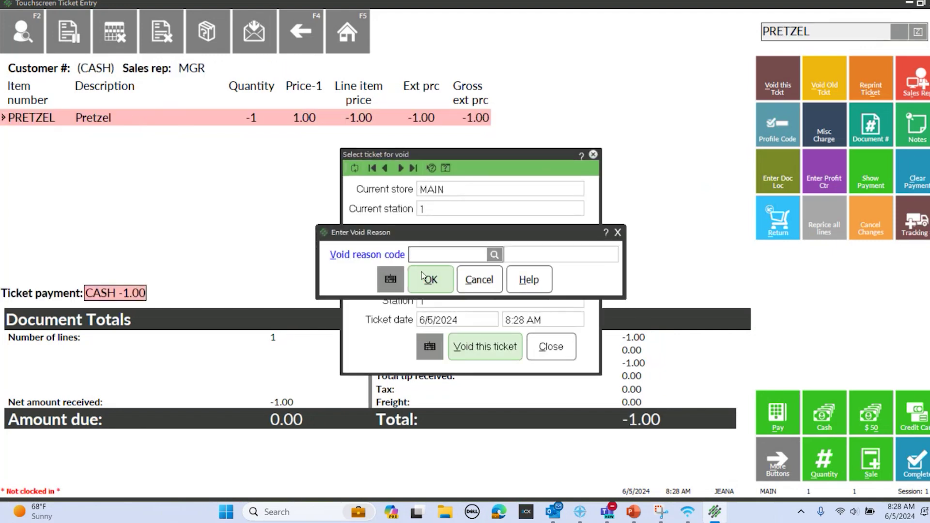
left_click(493, 256)
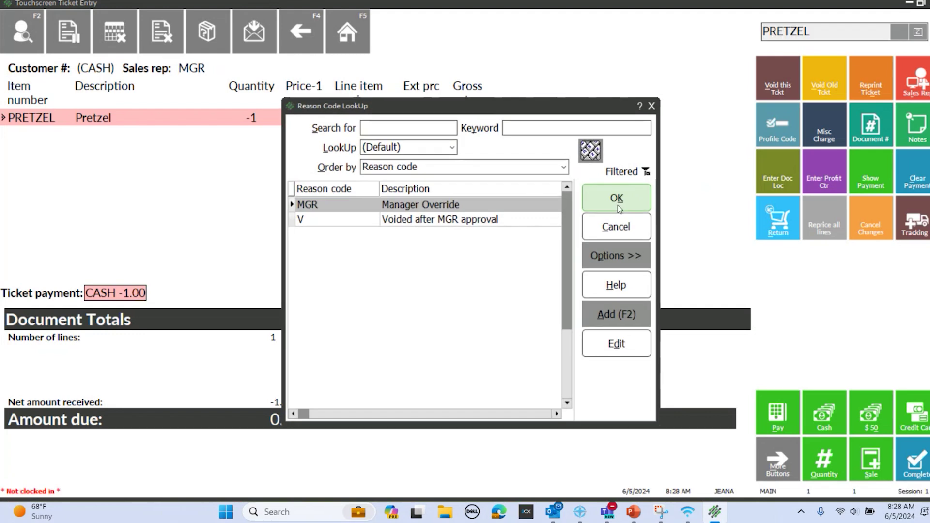
left_click(611, 206)
left_click(430, 286)
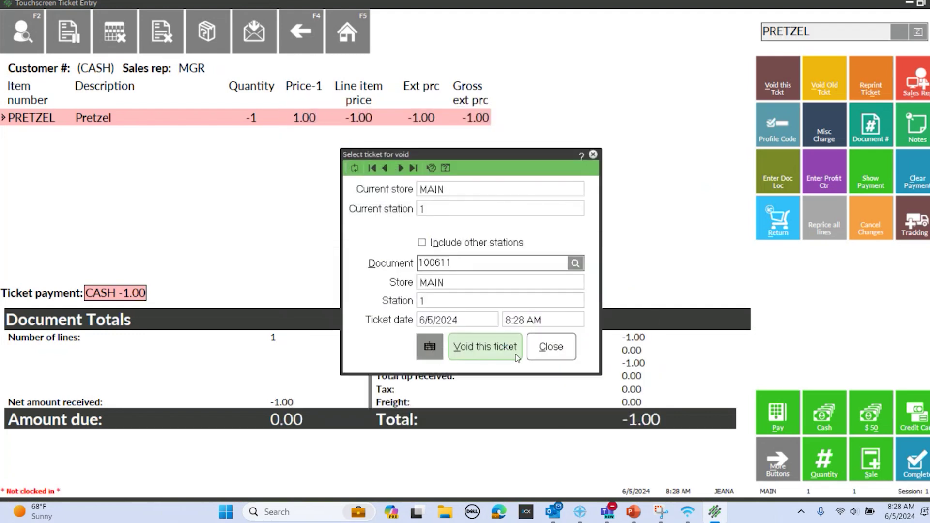
left_click(508, 314)
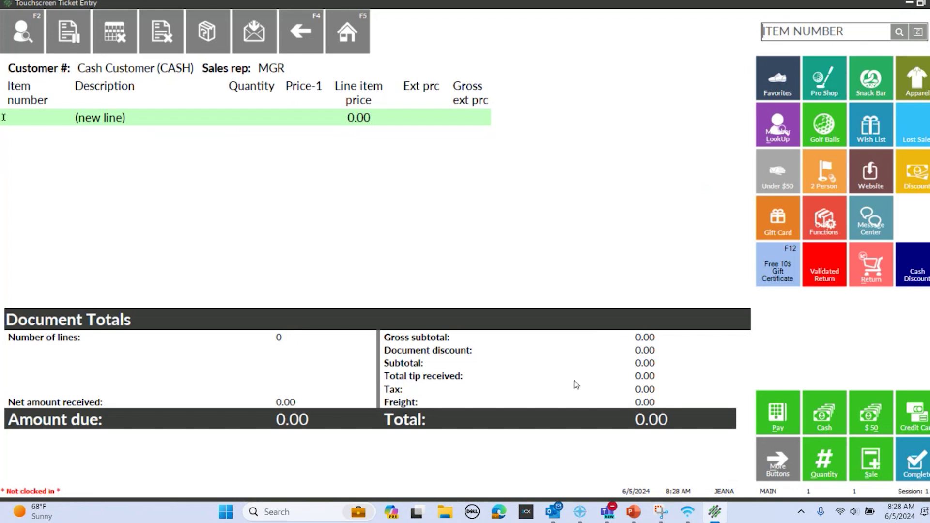
Step: Start a validated return and search for MAIN store tickets dated from 5/6/2024
left_click(812, 259)
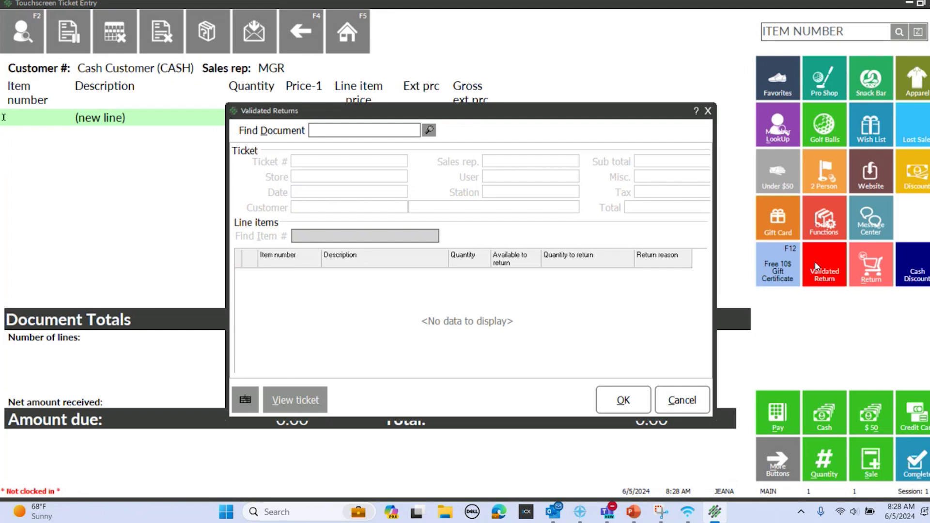
left_click(430, 131)
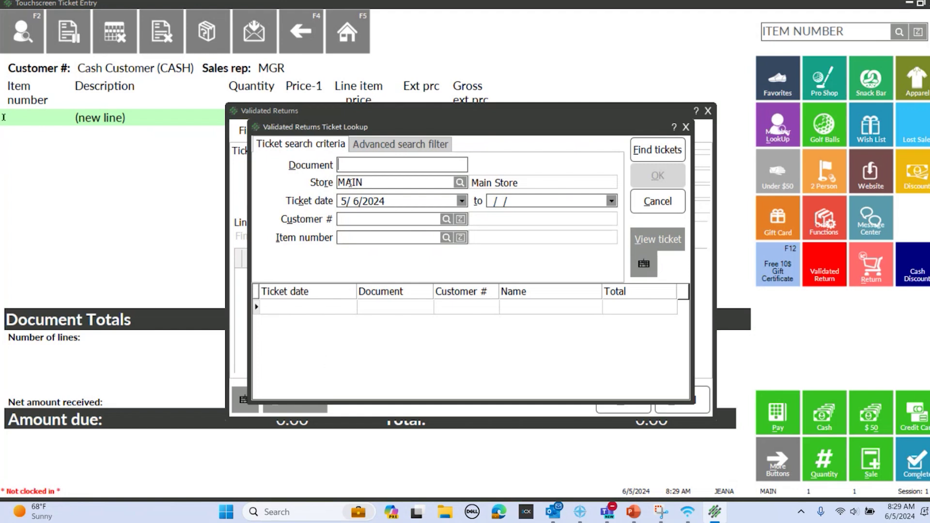
left_click(303, 200)
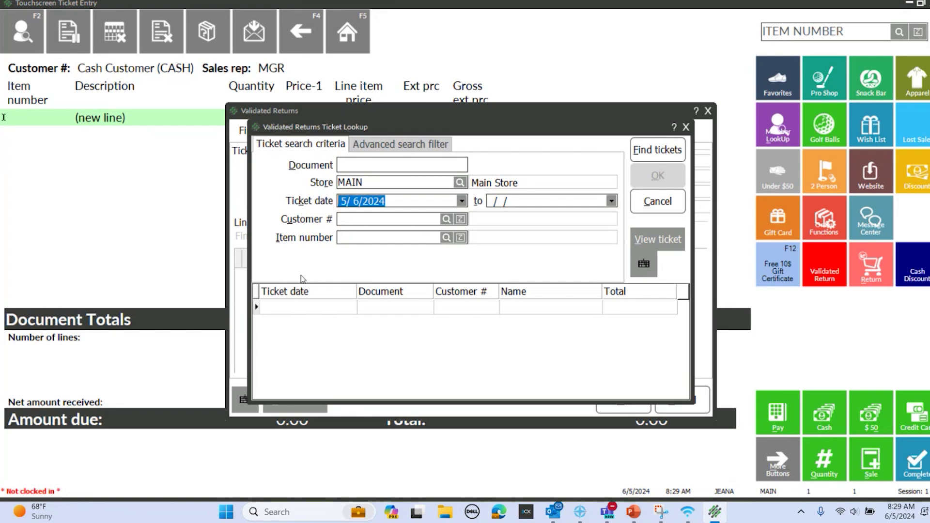
left_click(657, 152)
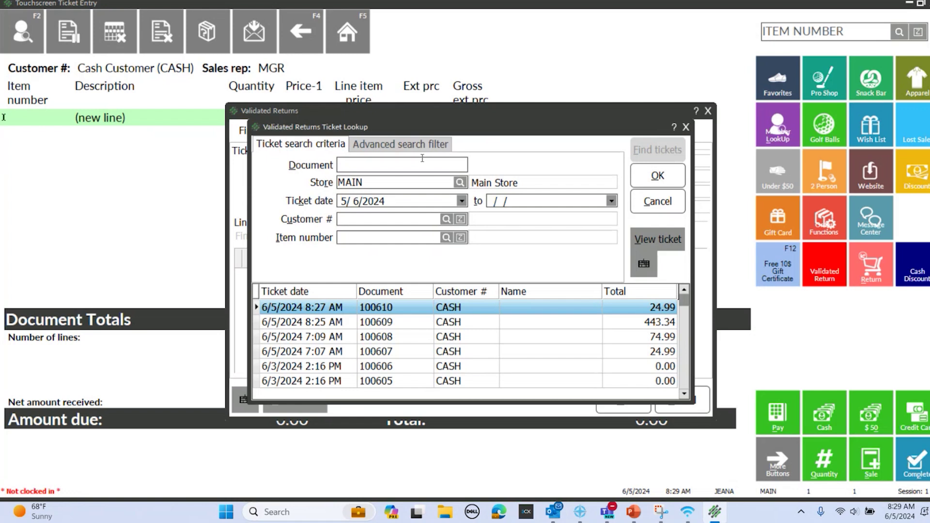
Step: Search the validated return tickets for a specific customer with a ticket date from 1/1/2024
left_click(404, 201)
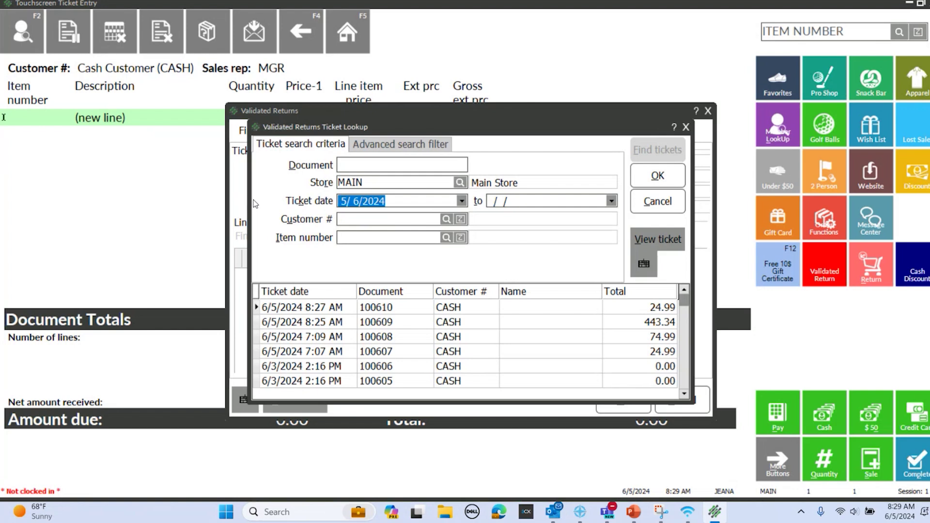
type("6/2/2024")
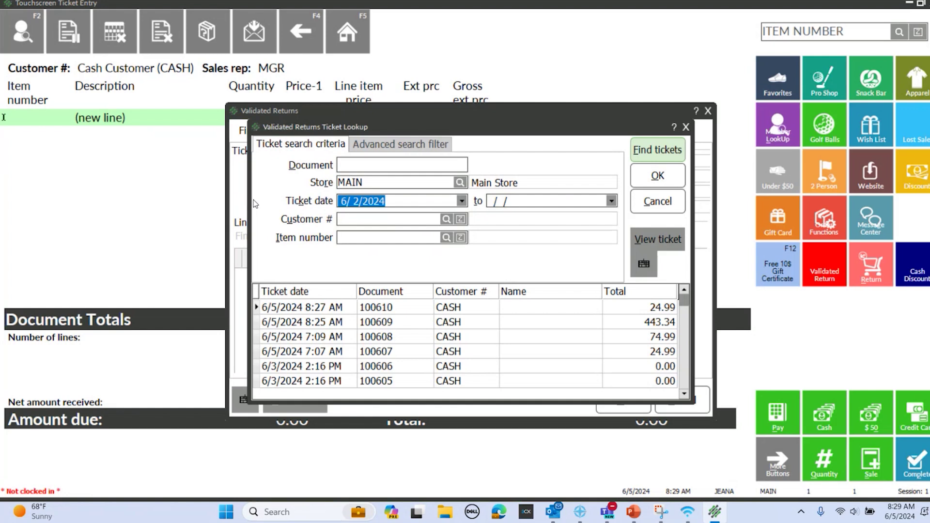
key("Delete")
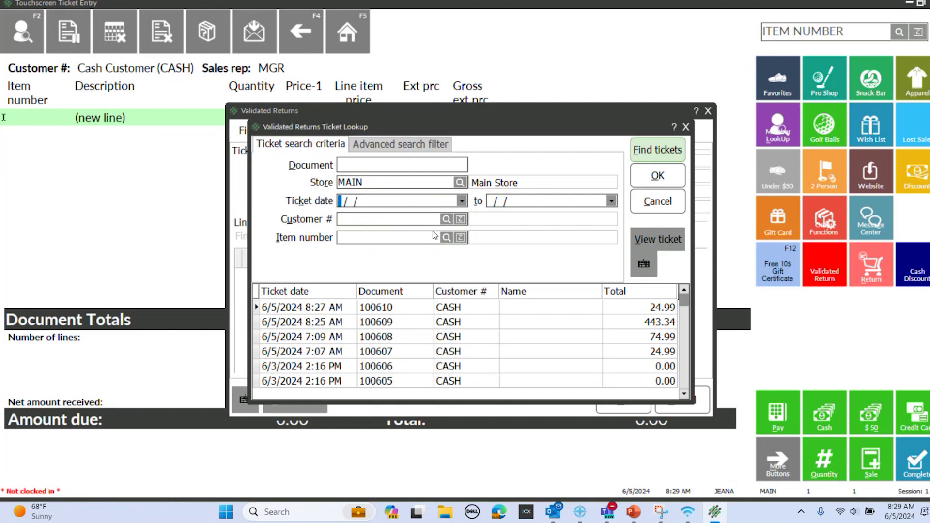
left_click(446, 219)
left_click(698, 197)
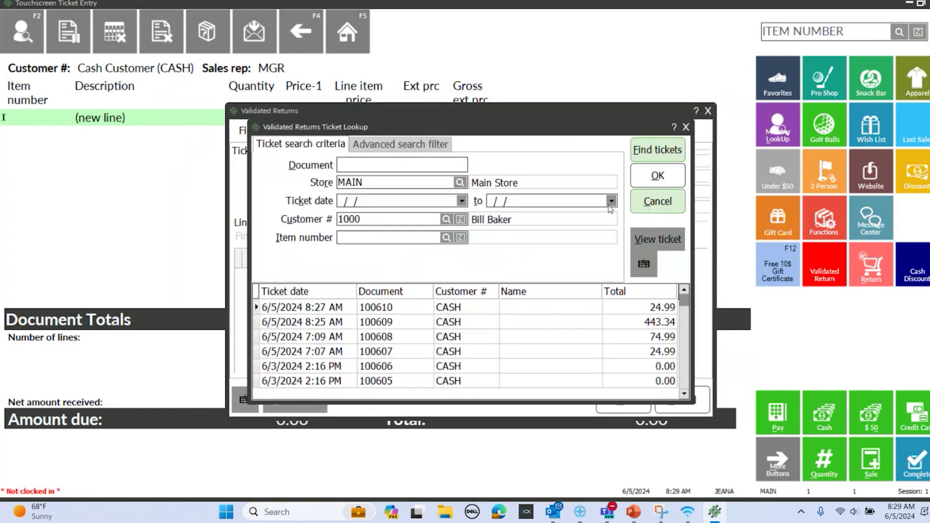
left_click(657, 150)
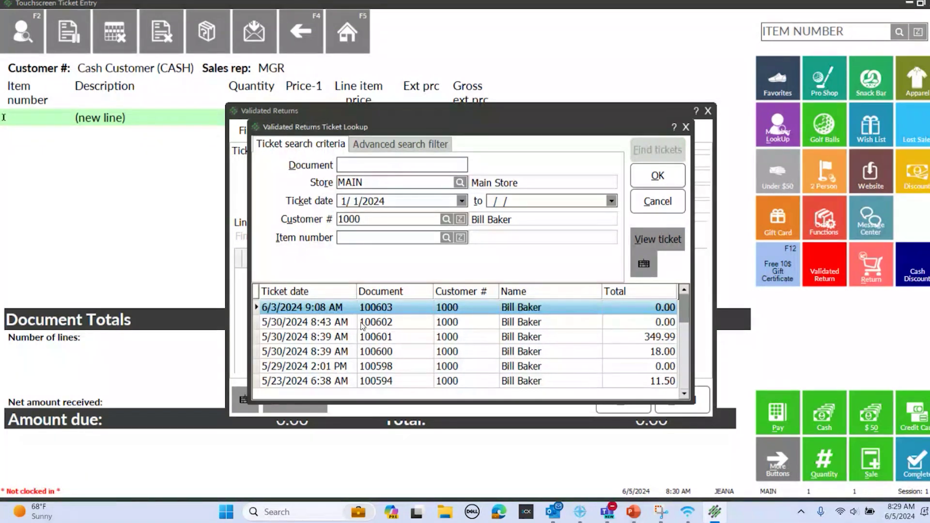
Step: View the history of the customer's 349.99 ticket from 5/30/2024, examining its line items and payments
left_click(368, 337)
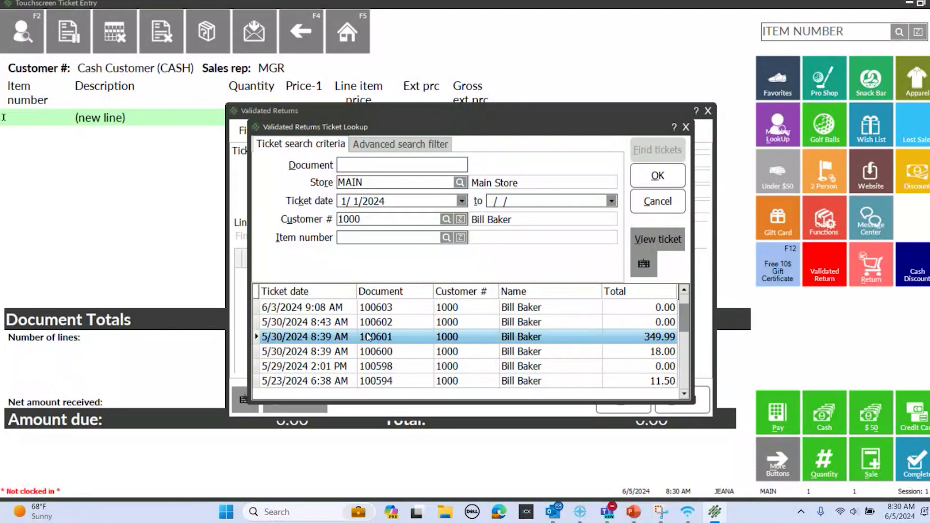
left_click(646, 241)
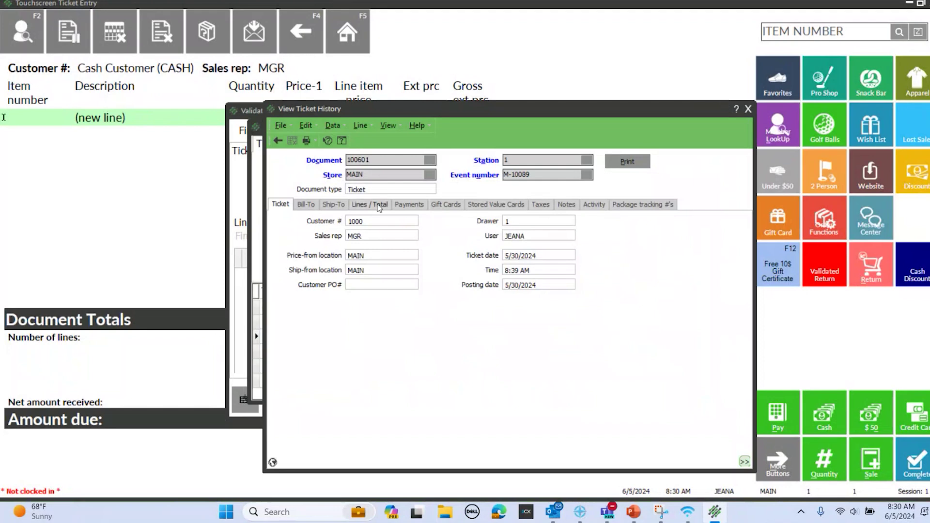
left_click(380, 206)
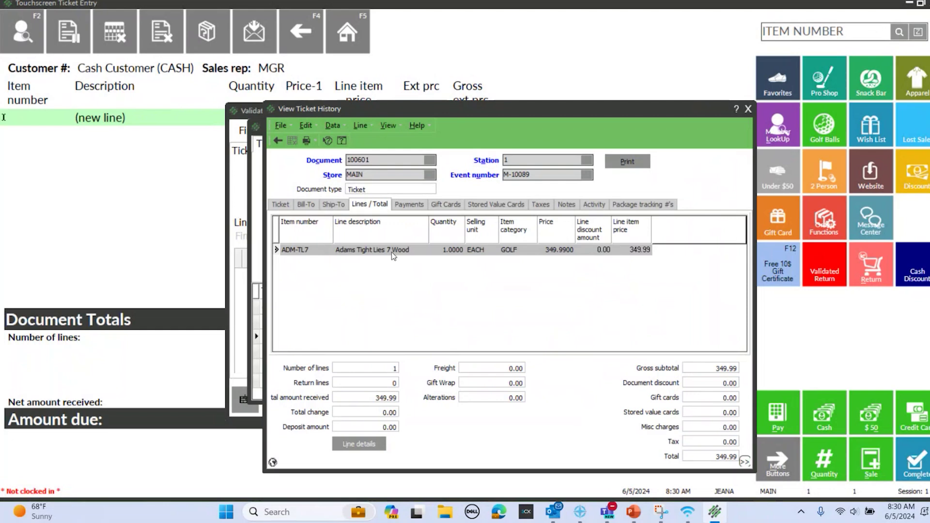
left_click(409, 204)
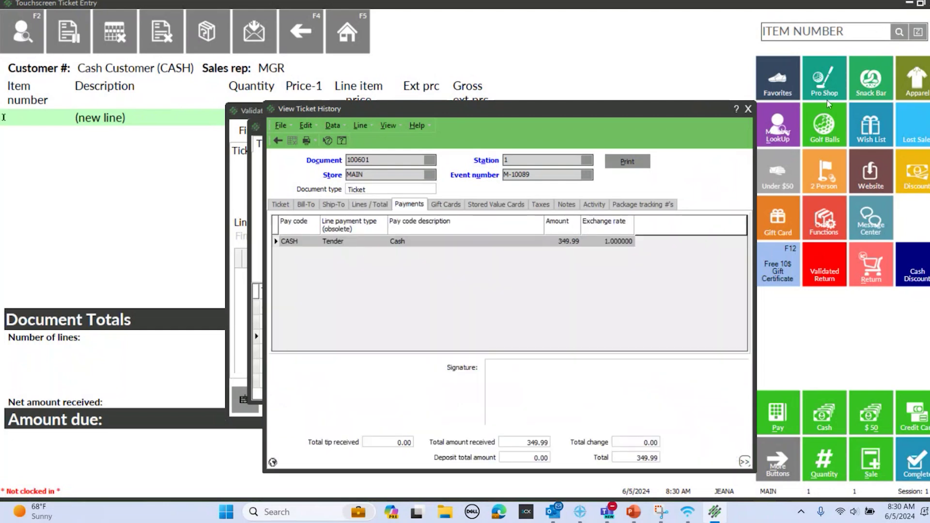
left_click(749, 109)
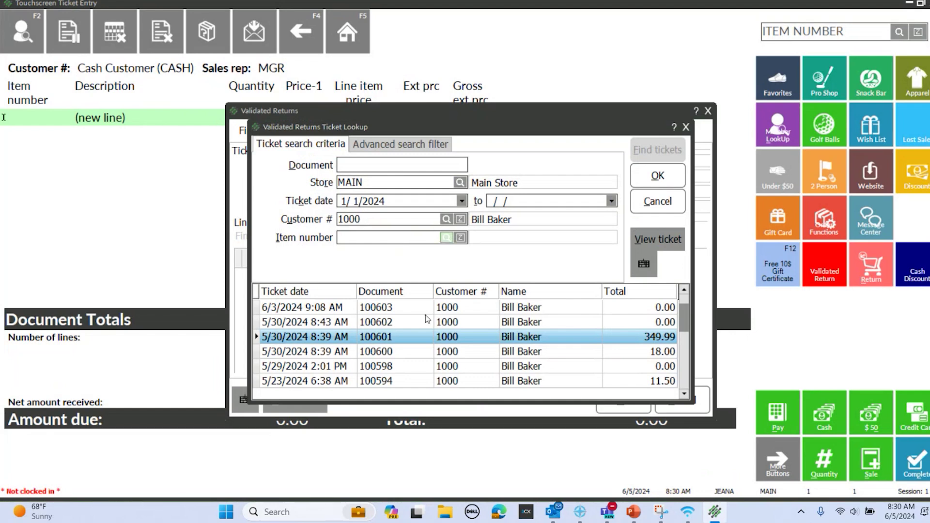
Step: Search the validated return tickets from 1/1/2024 for item ADM-TL2, without a customer filter
left_click(324, 310)
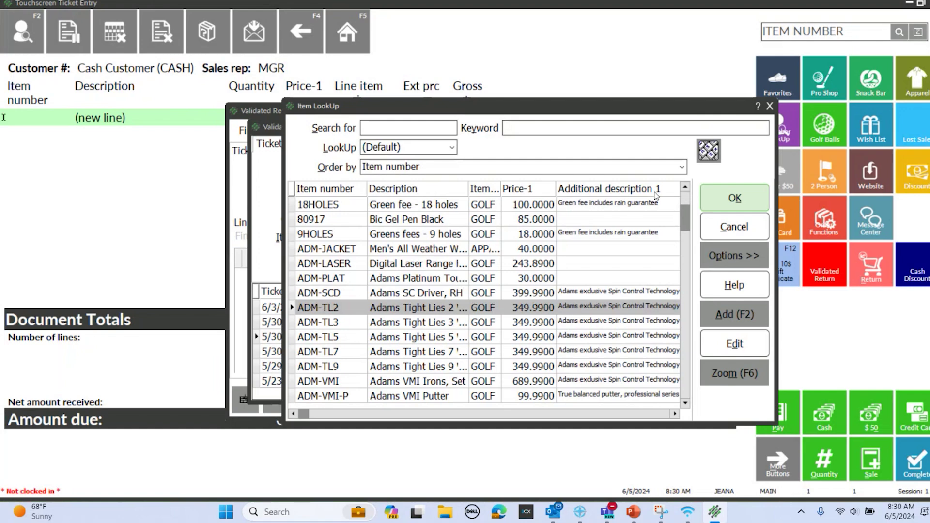
left_click(711, 204)
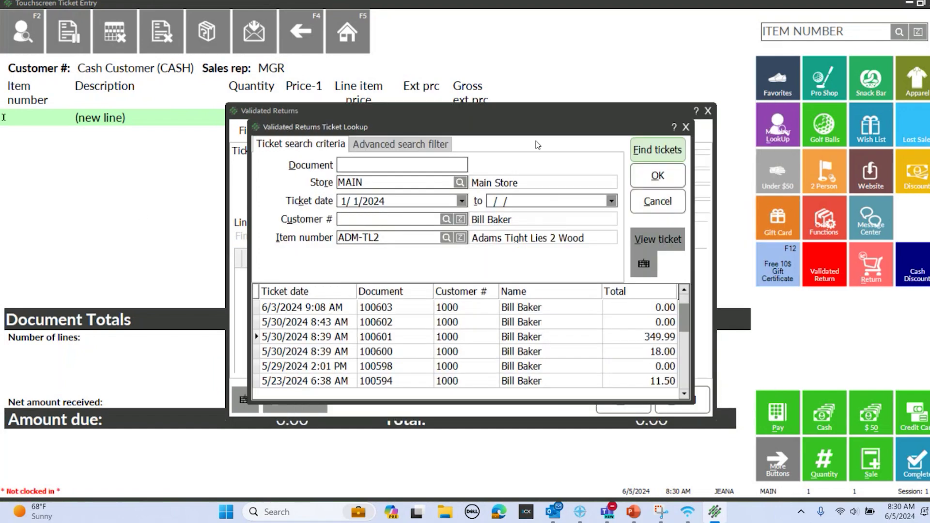
left_click(660, 151)
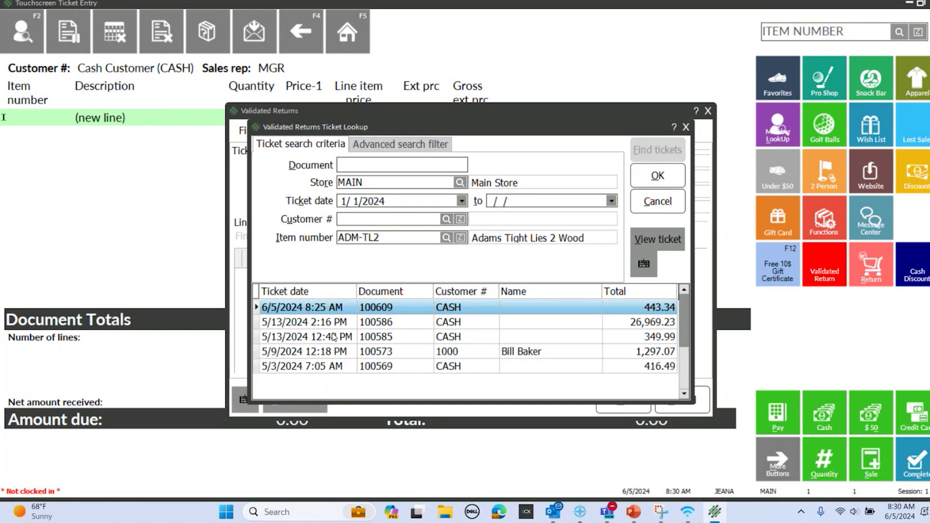
Step: View the history of the cash customer's 5/13/2024 2:16 PM ticket, examining its line items and totals
left_click(456, 324)
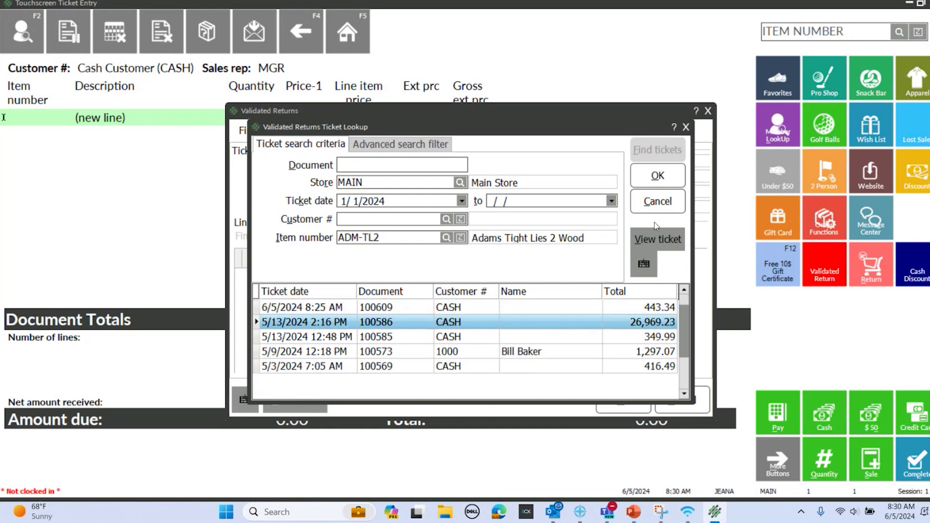
left_click(650, 239)
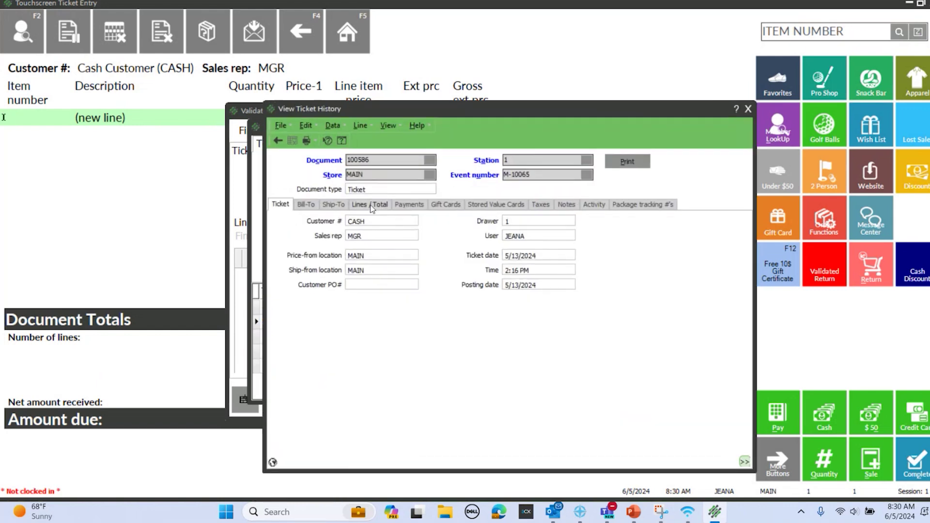
left_click(372, 207)
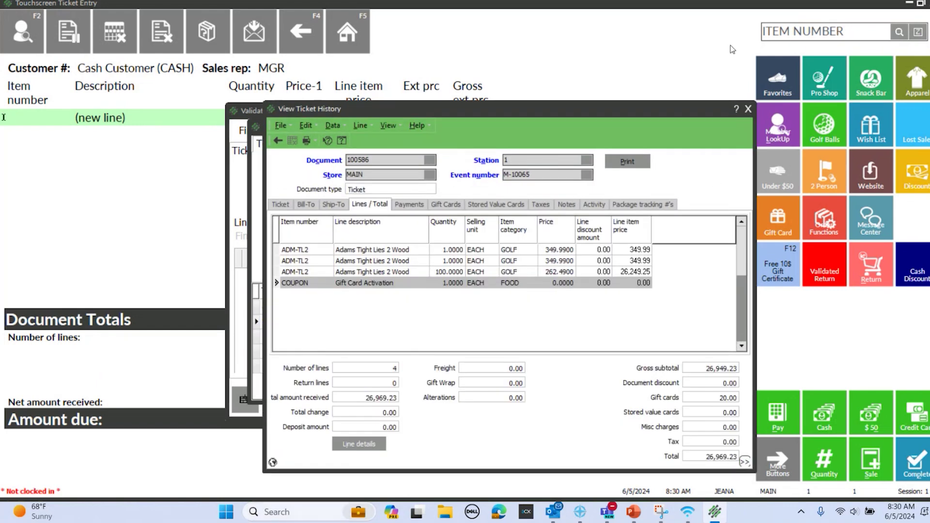
left_click(748, 109)
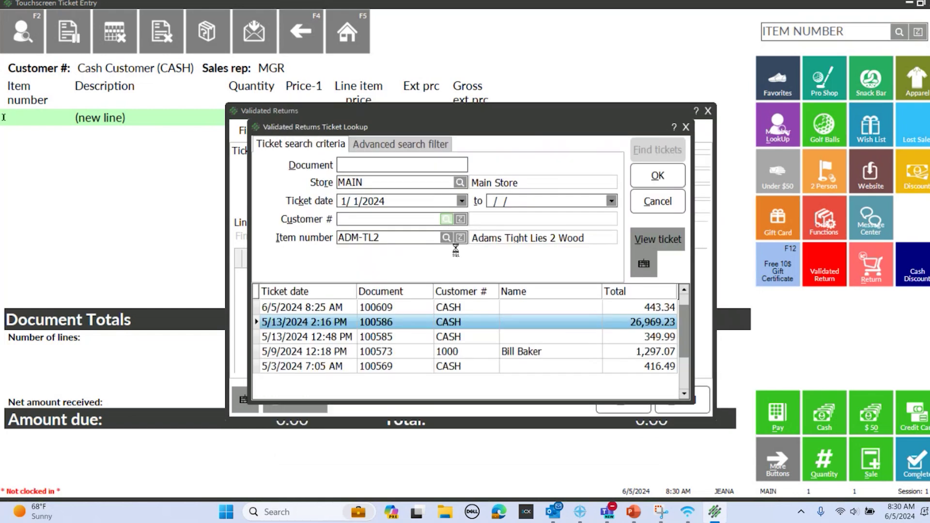
Step: Search again by the specific customer without an item filter, and load that customer's 349.99 ticket from 5/30/2024 for return
left_click(698, 193)
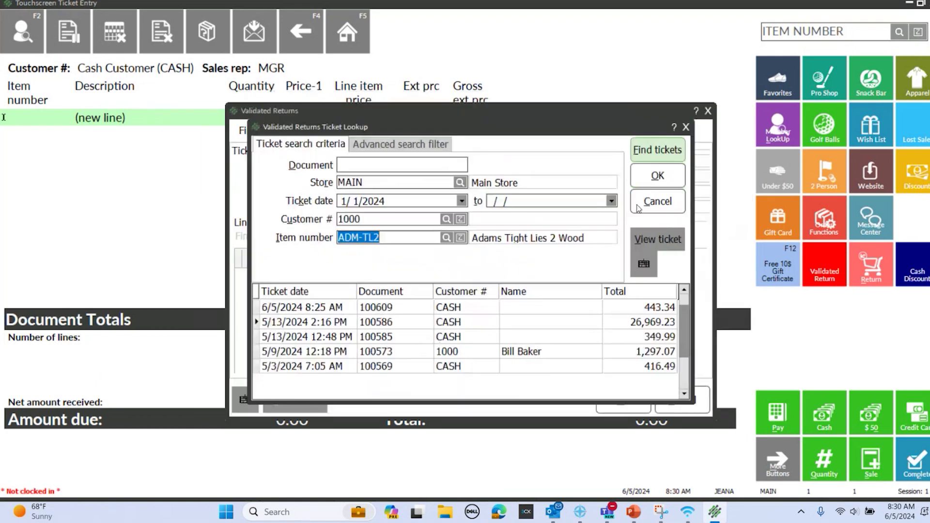
key("BackSpace")
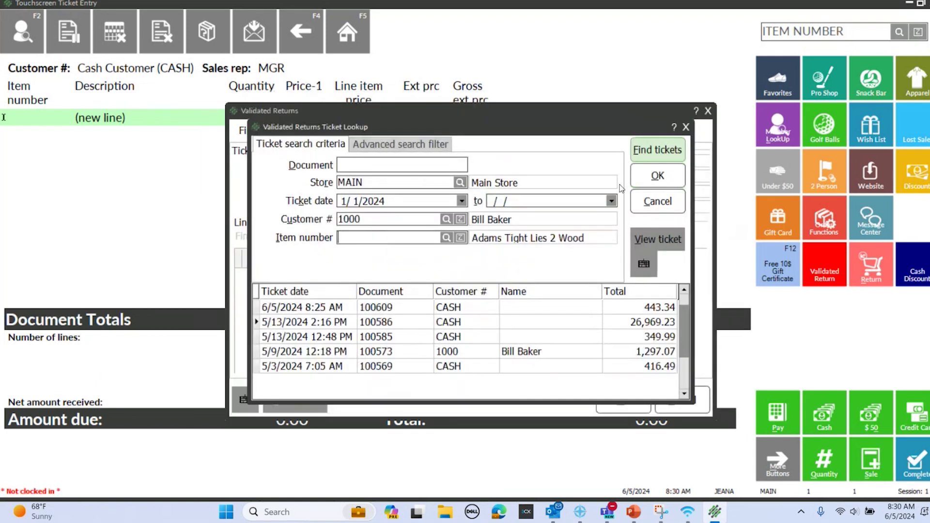
left_click(667, 154)
left_click(520, 341)
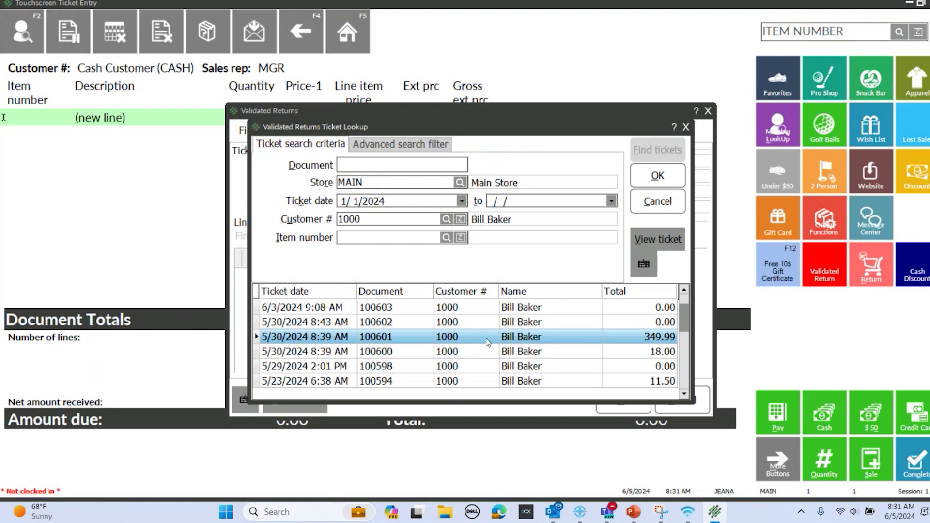
left_click(660, 178)
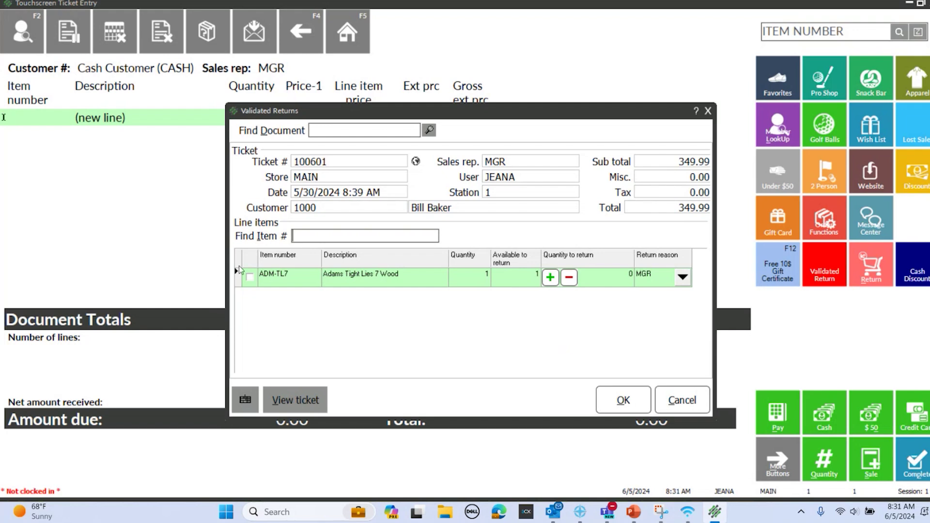
Step: Return one ADM-TL7 Adams Tight Lies 7 Wood from the loaded ticket with the return reason RAIN
left_click(250, 277)
left_click(551, 279)
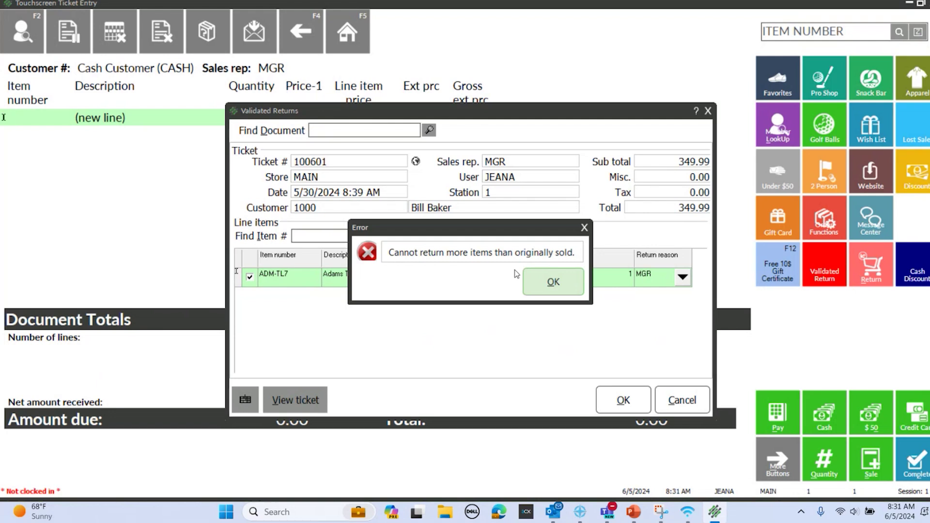
left_click(554, 282)
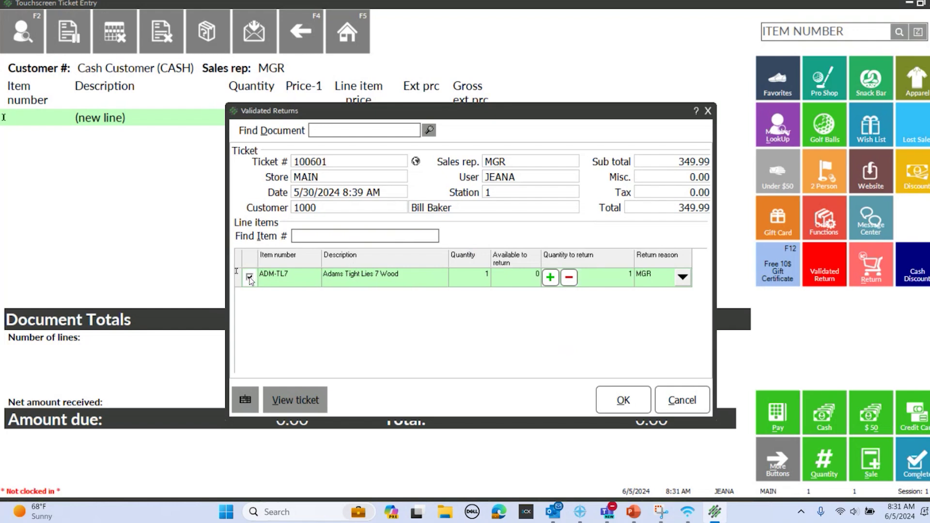
left_click(683, 277)
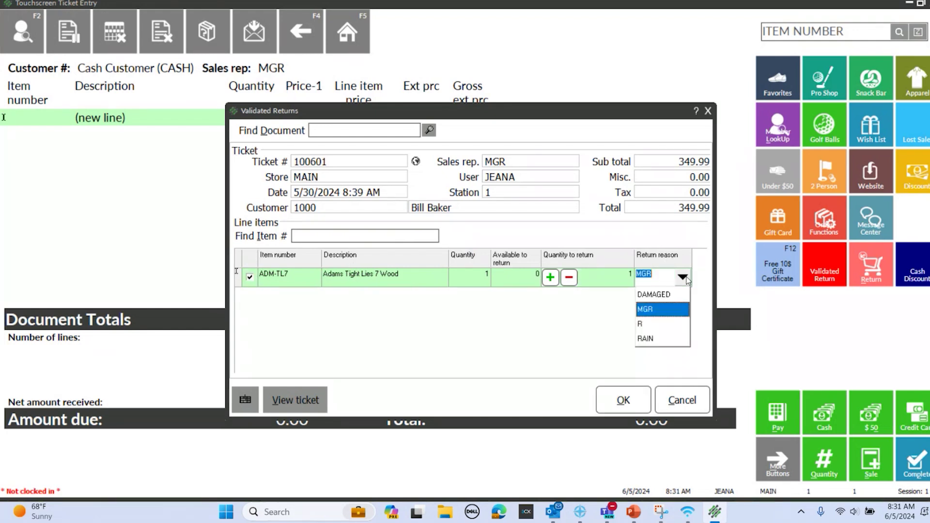
left_click(650, 341)
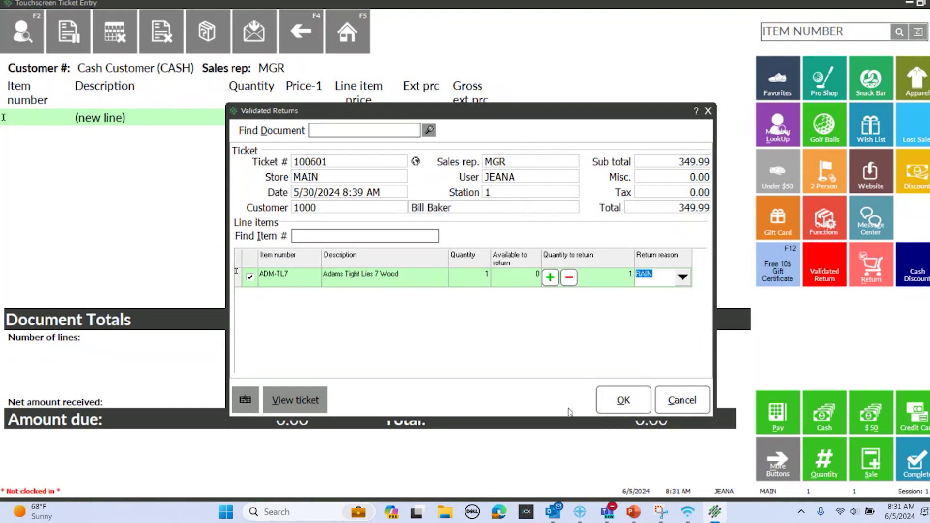
left_click(623, 400)
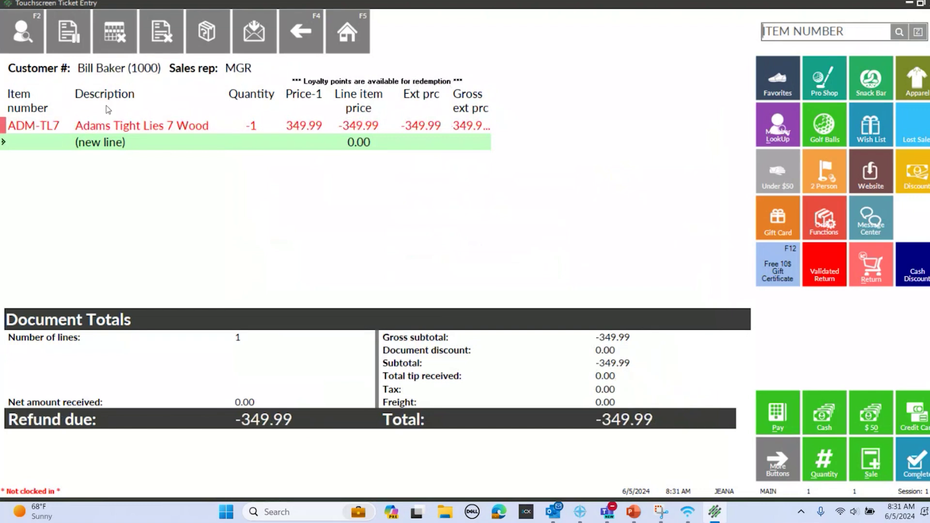
Step: Refund the full ticket balance in cash and complete the validated return ticket
left_click(831, 411)
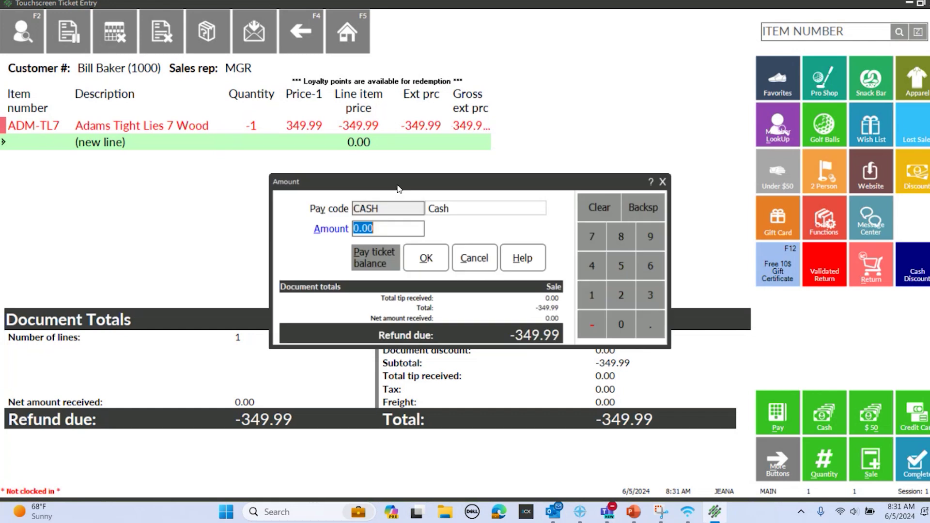
left_click(376, 258)
left_click(451, 282)
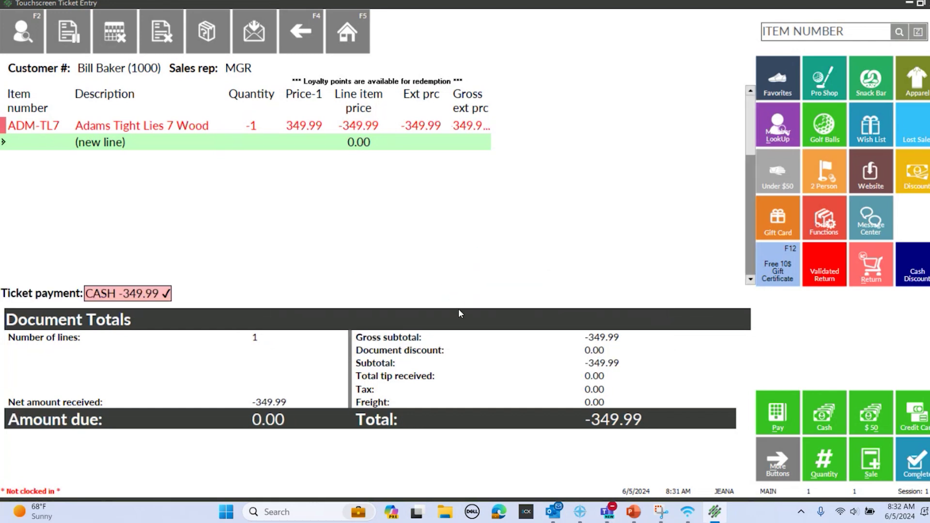
left_click(501, 334)
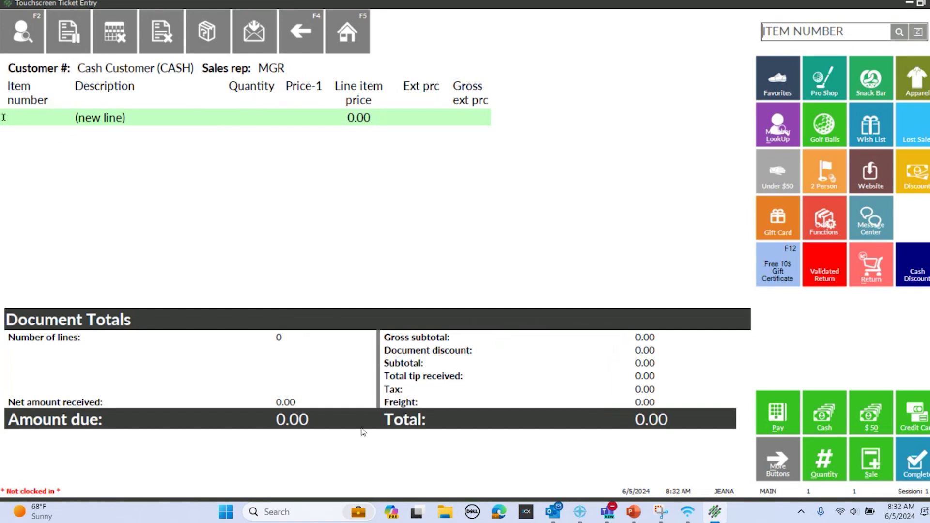
Step: Try to void the completed validated return ticket for the ADM-TL7 club
left_click(774, 453)
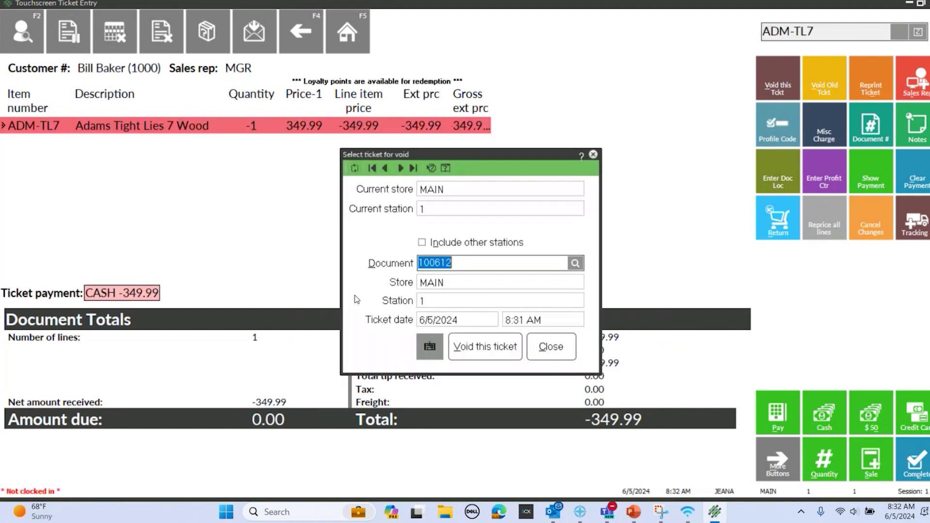
left_click(471, 354)
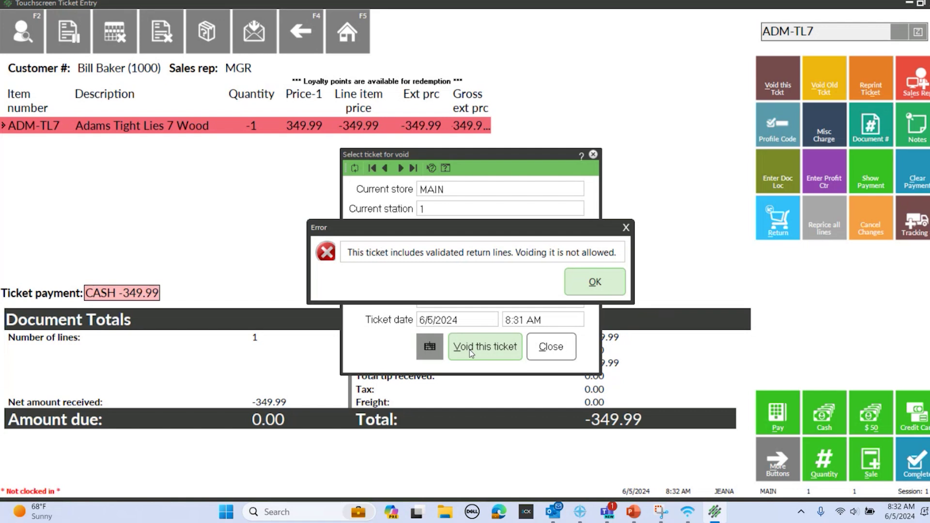
left_click(609, 285)
left_click(553, 347)
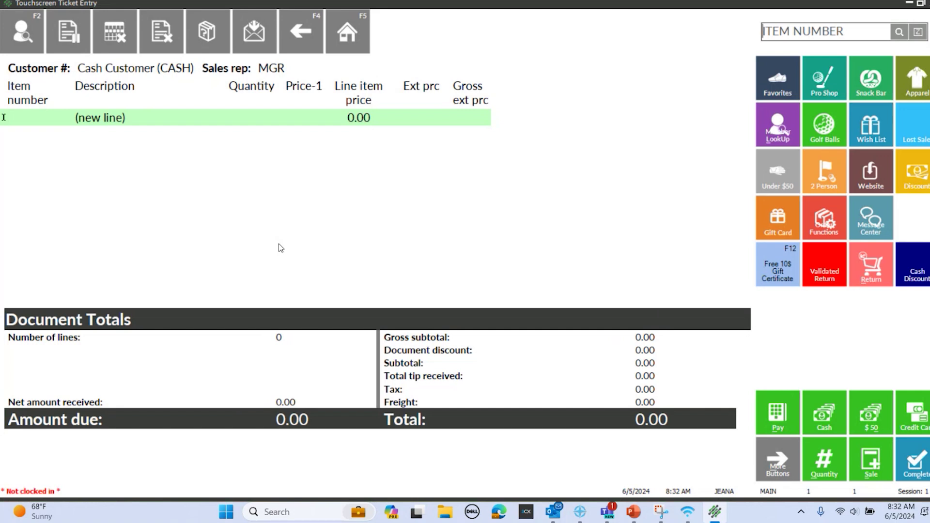
Step: Leave touchscreen ticket entry and open the inventory Items list in table view
left_click(927, 7)
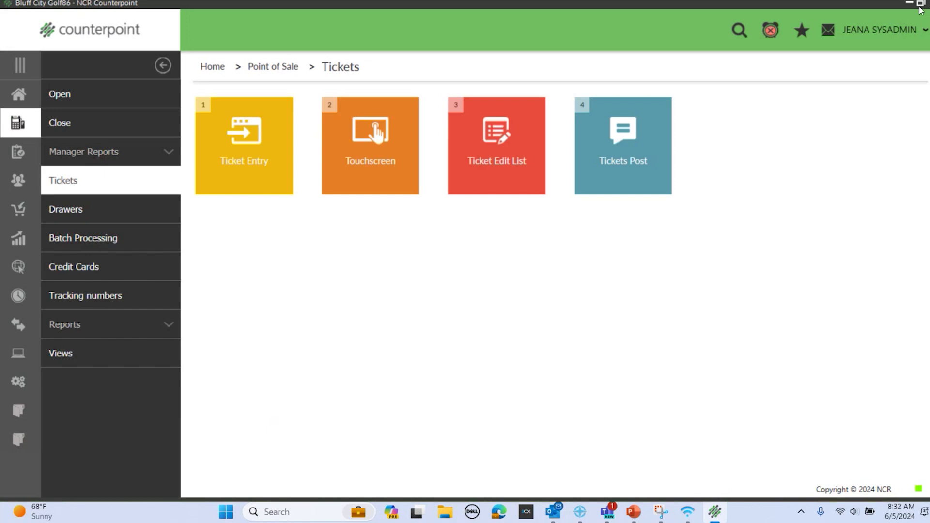
left_click(29, 95)
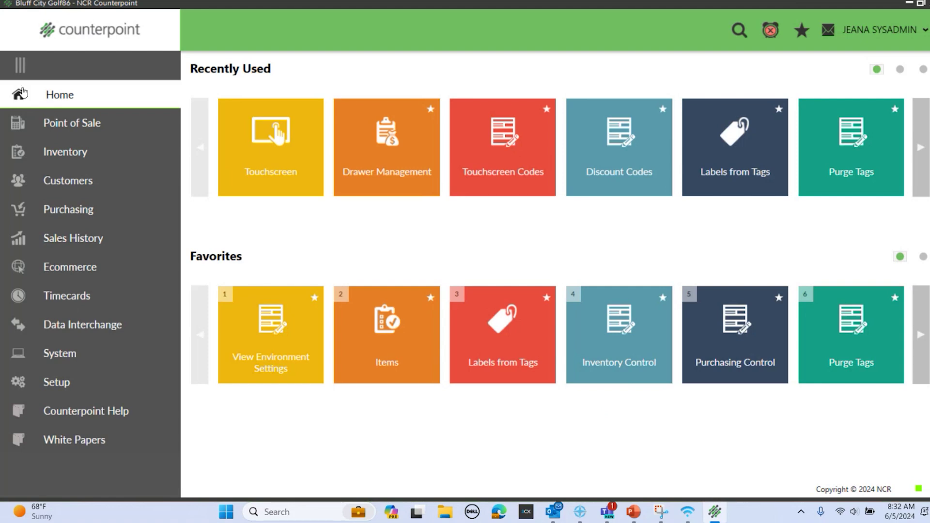
left_click(61, 154)
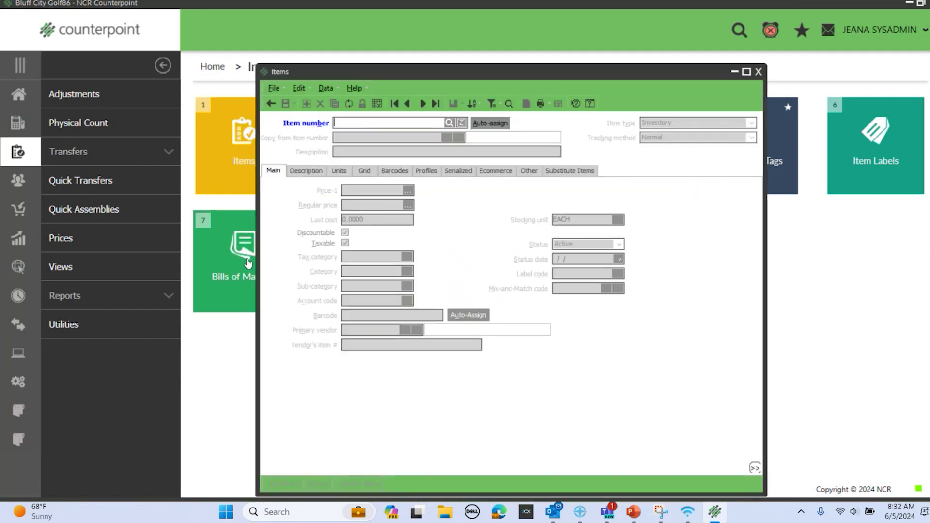
left_click(375, 106)
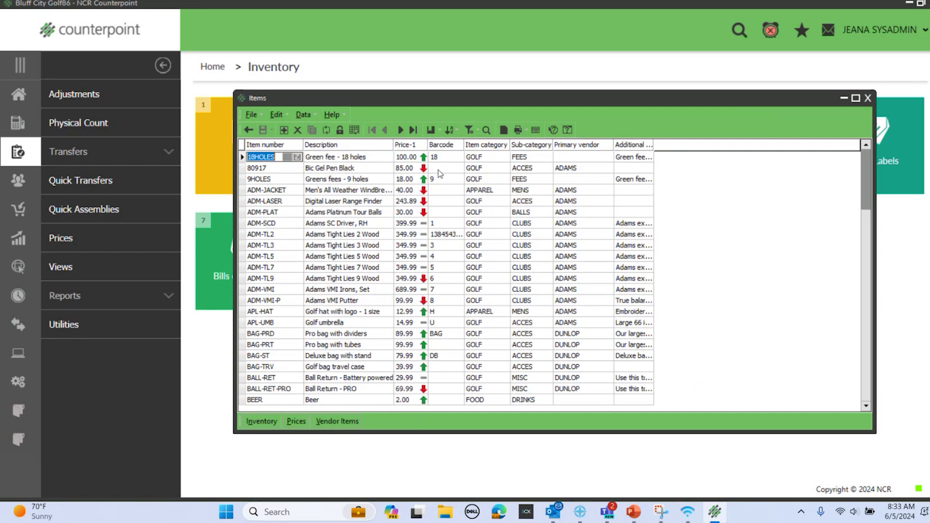
Step: Examine the margin indicators beside the Price-1 values and the Set Price details for item 18HOLES
mouse_move(424, 170)
mouse_move(424, 315)
mouse_move(424, 337)
mouse_move(425, 260)
left_click(423, 158)
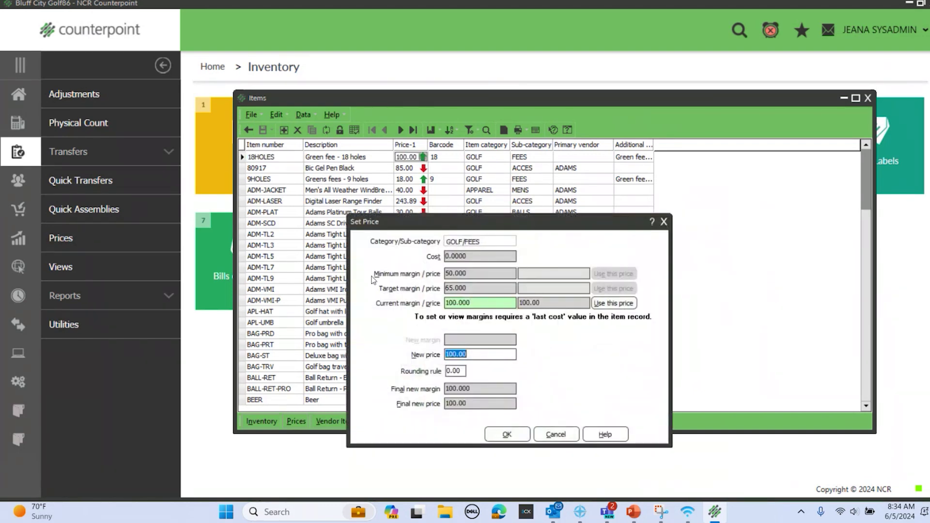
left_click(663, 222)
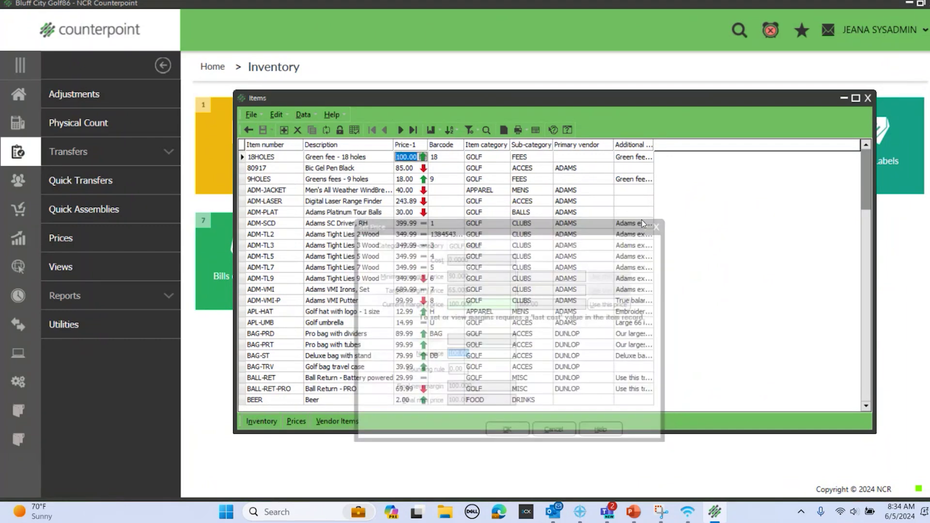
Step: Examine the minimum, target and current margins and prices in the Set Price details for item 80917, Bic Gel Pen Black
left_click(424, 168)
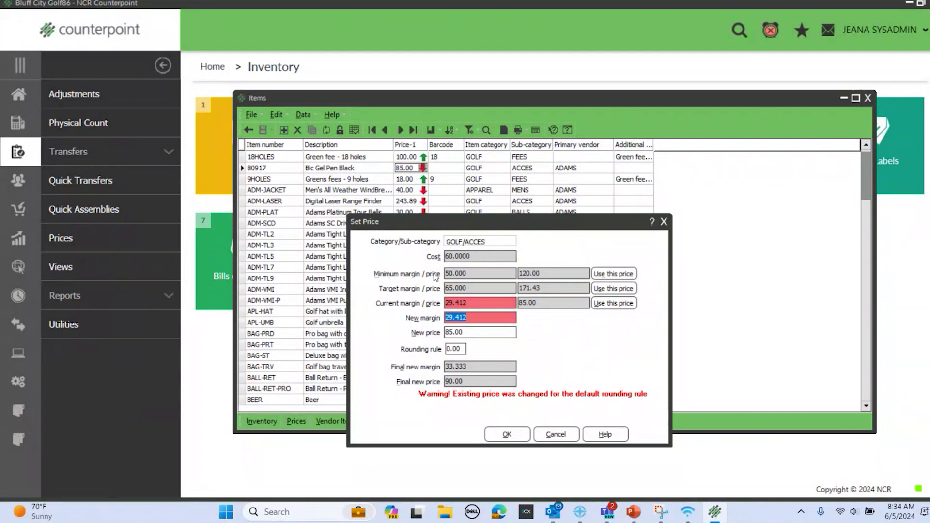
double_click(469, 273)
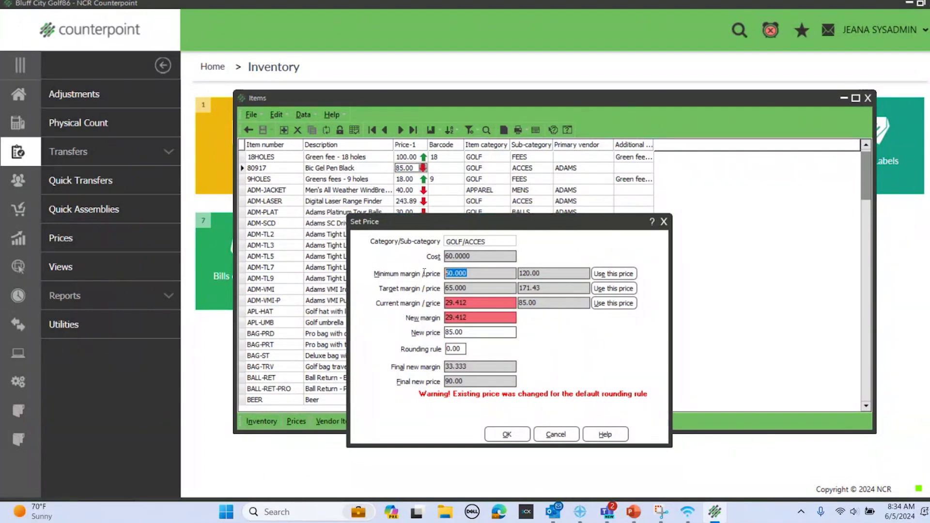
key("Tab")
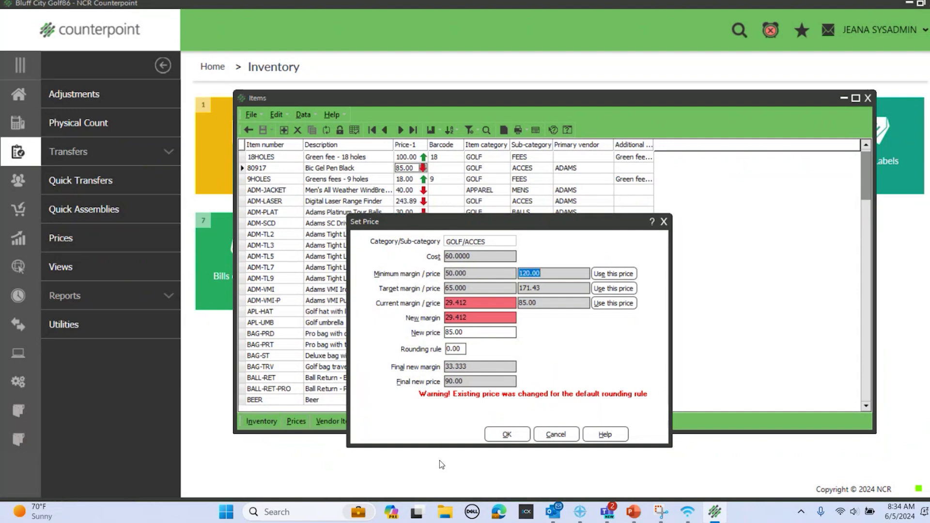
key("Tab")
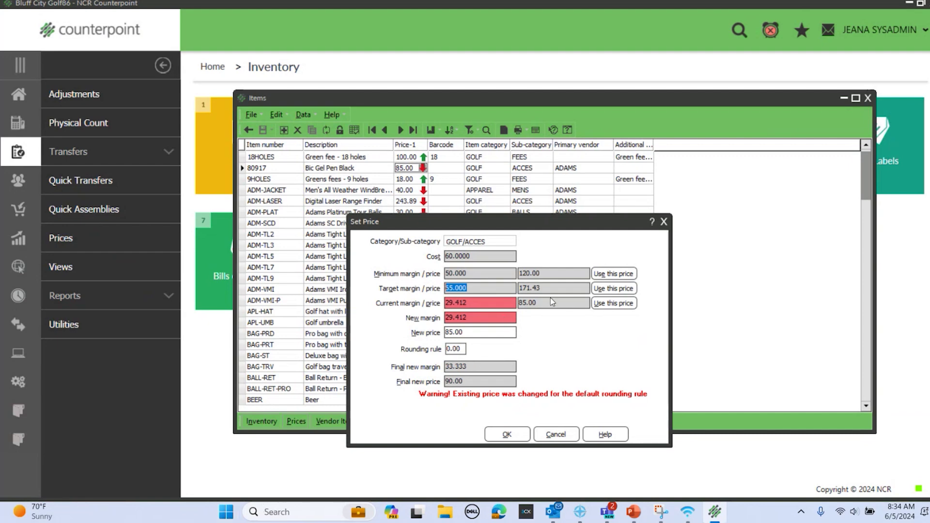
key("Tab")
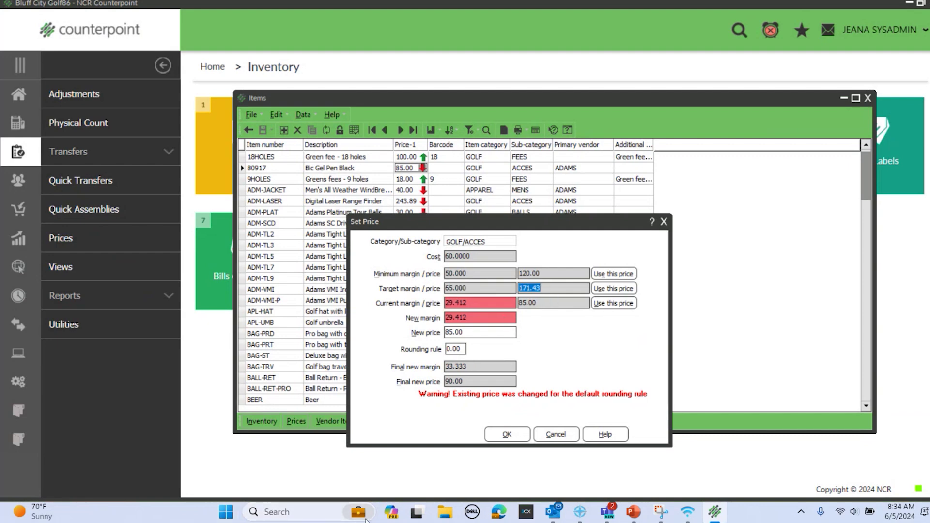
key("Tab")
key("Tab")
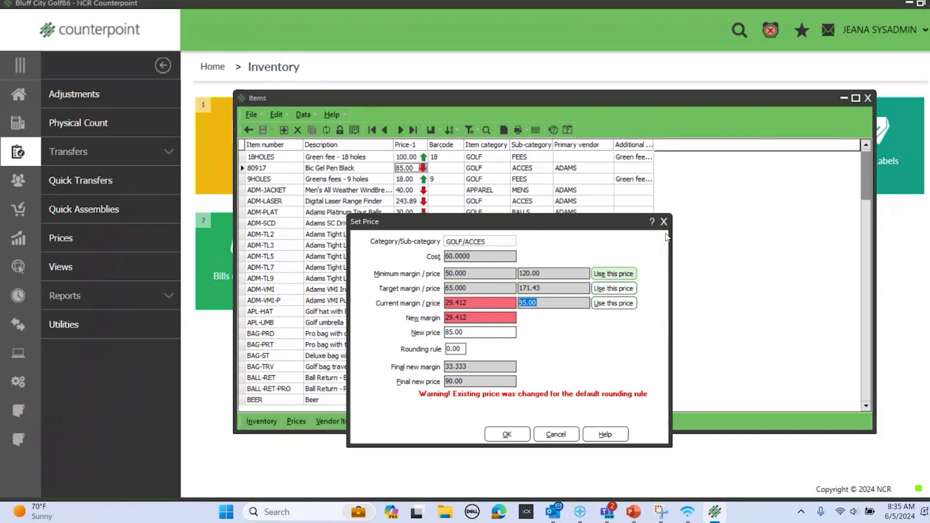
left_click(664, 222)
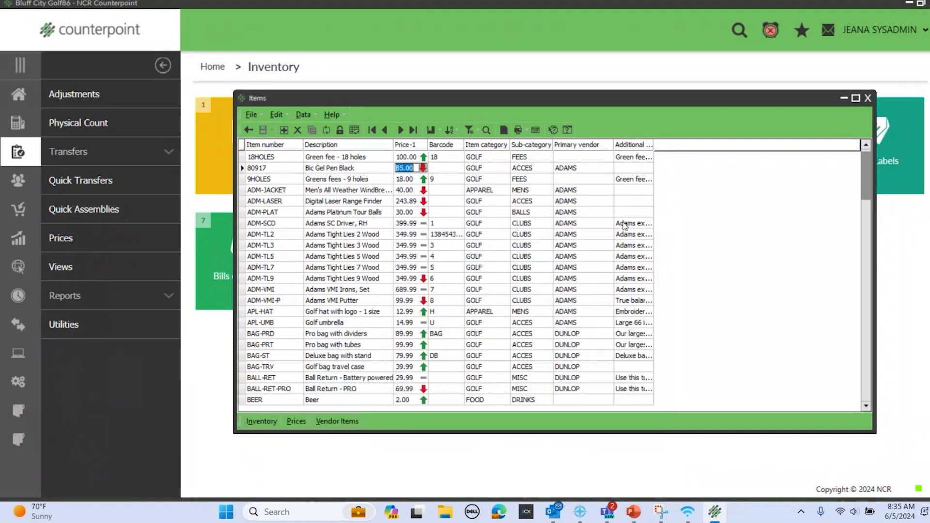
Step: Set the Price-1 of item 80917, Bic Gel Pen Black, to 170 and check its margin indicator
type("170")
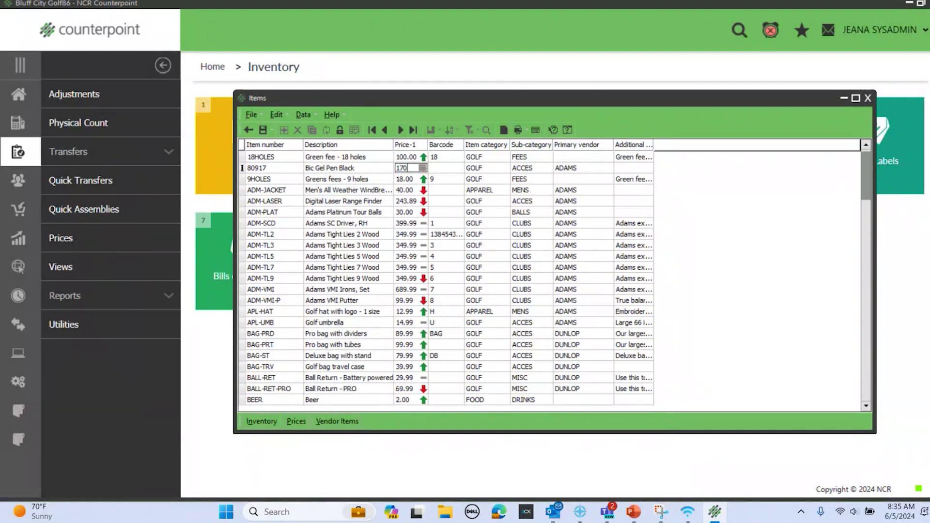
key("Down")
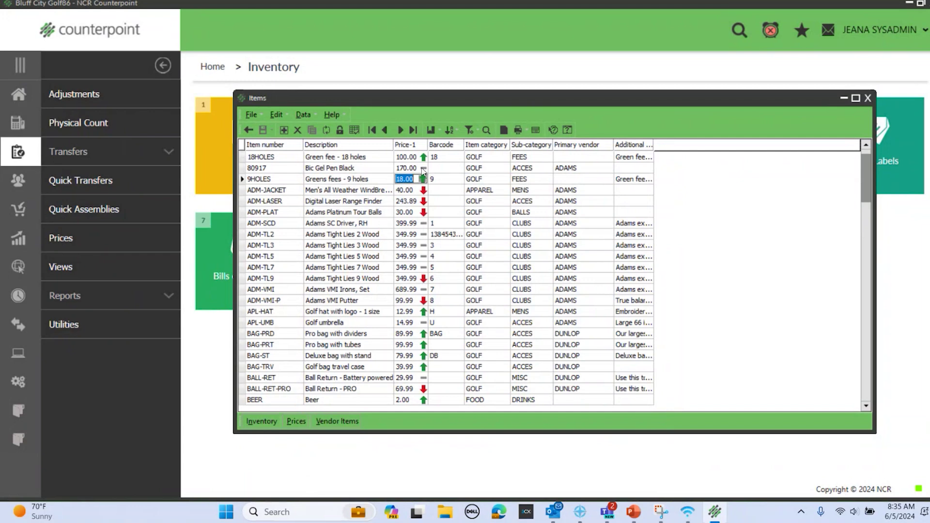
mouse_move(424, 171)
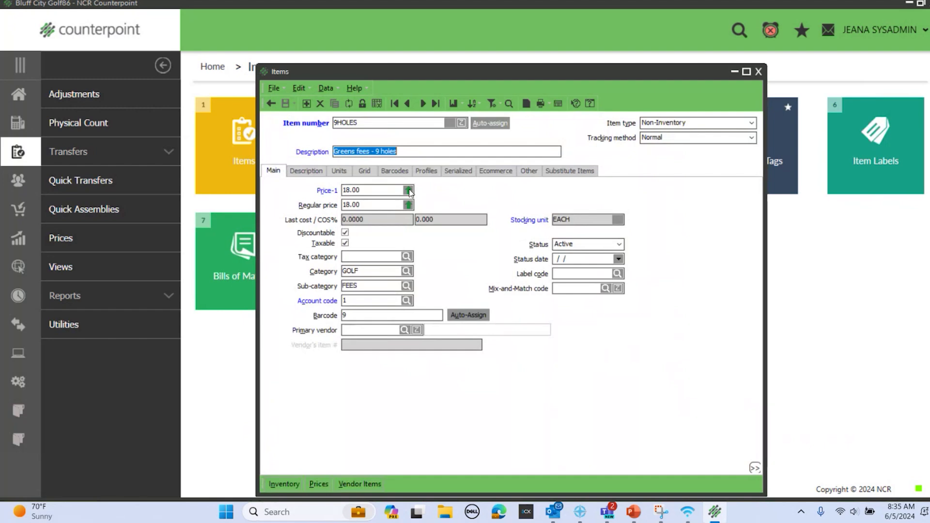
Step: Examine the minimum, target and current margins in the Set Price details for items 9HOLES and ADM-JACKET
left_click(408, 191)
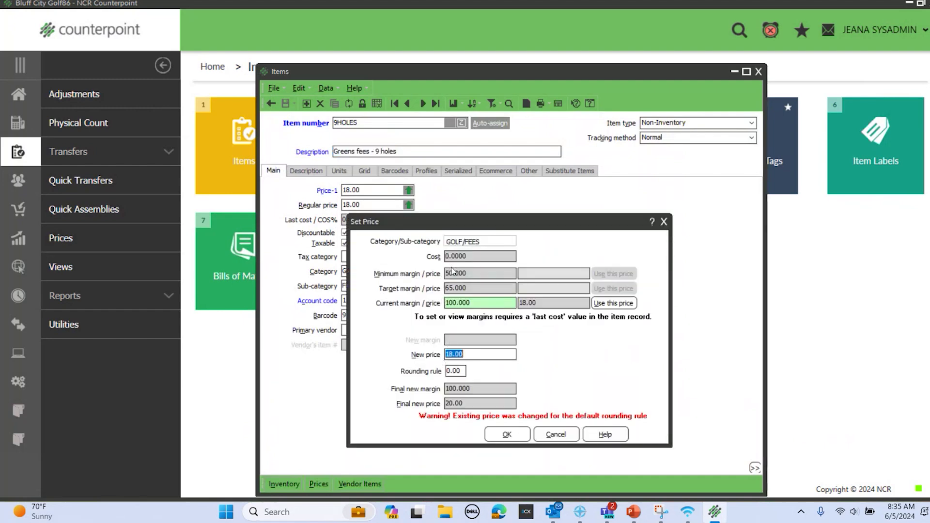
left_click(664, 221)
left_click(423, 104)
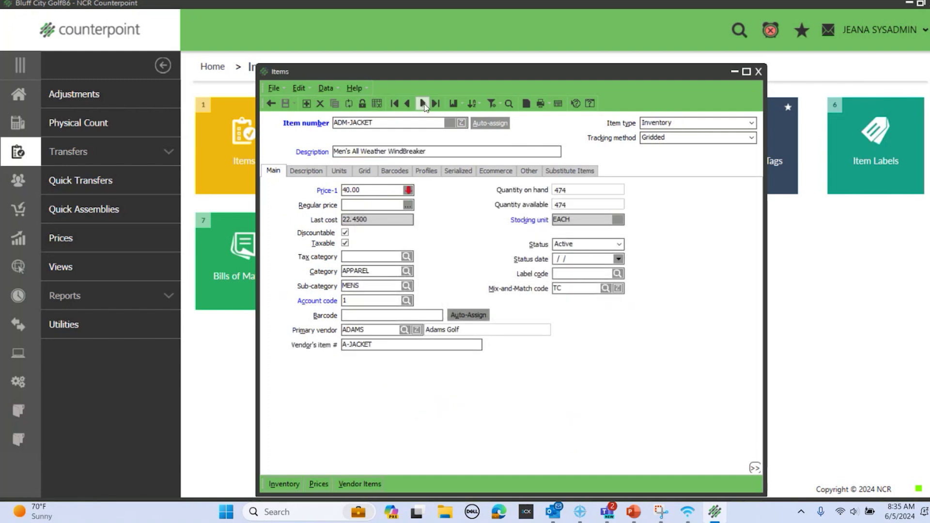
left_click(408, 190)
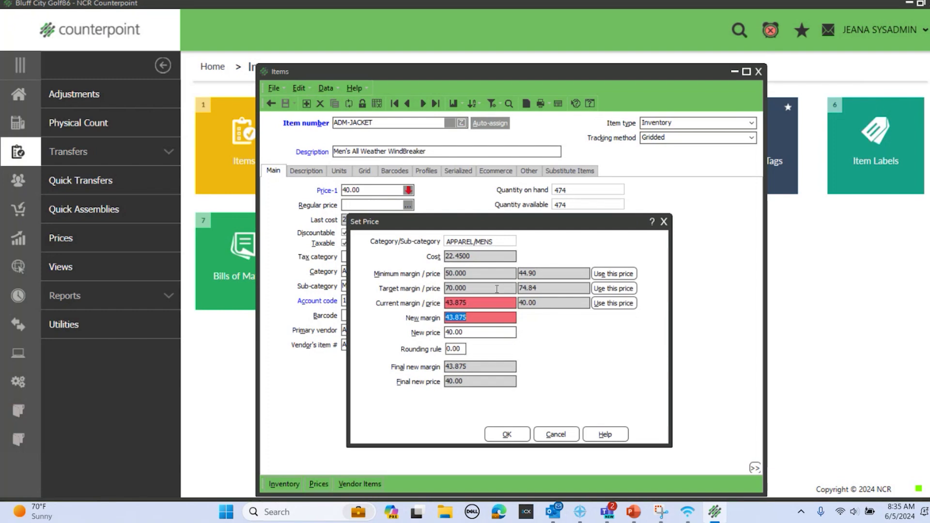
left_click_drag(542, 288, 521, 288)
left_click(556, 435)
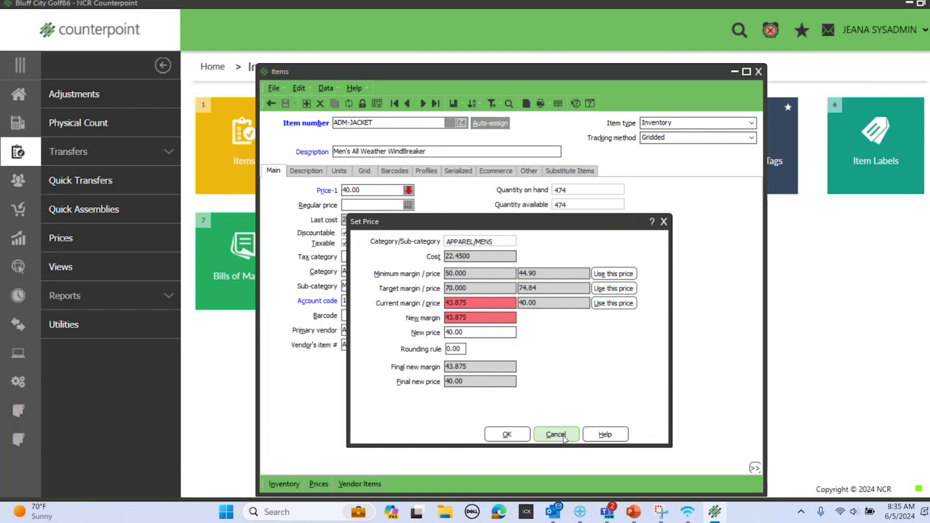
Step: Set the Price-1 of item ADM-JACKET to 75.00, save the record and close the Items window
type("75.00")
key("Tab")
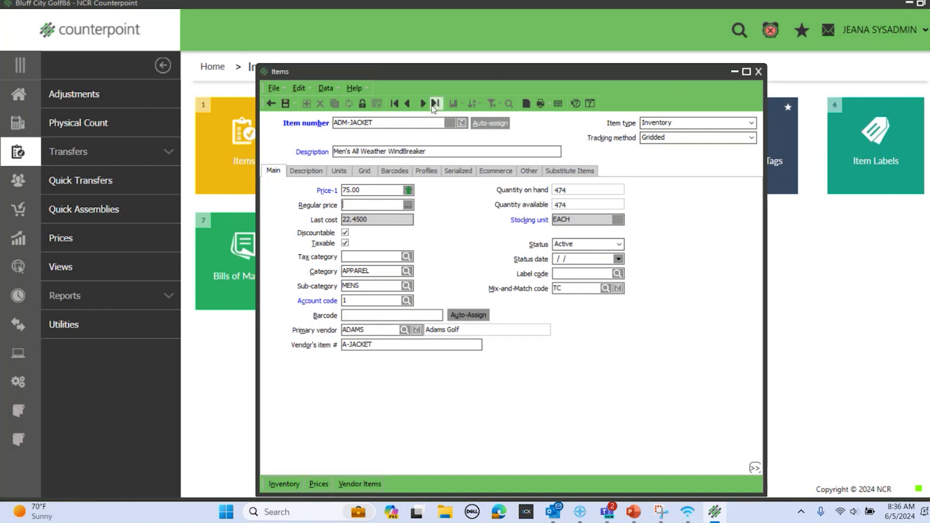
left_click(285, 104)
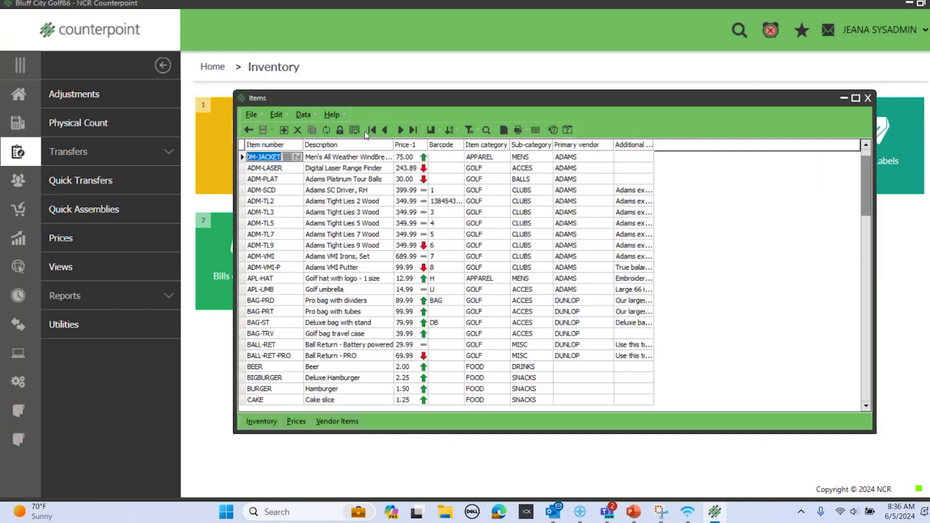
left_click(868, 99)
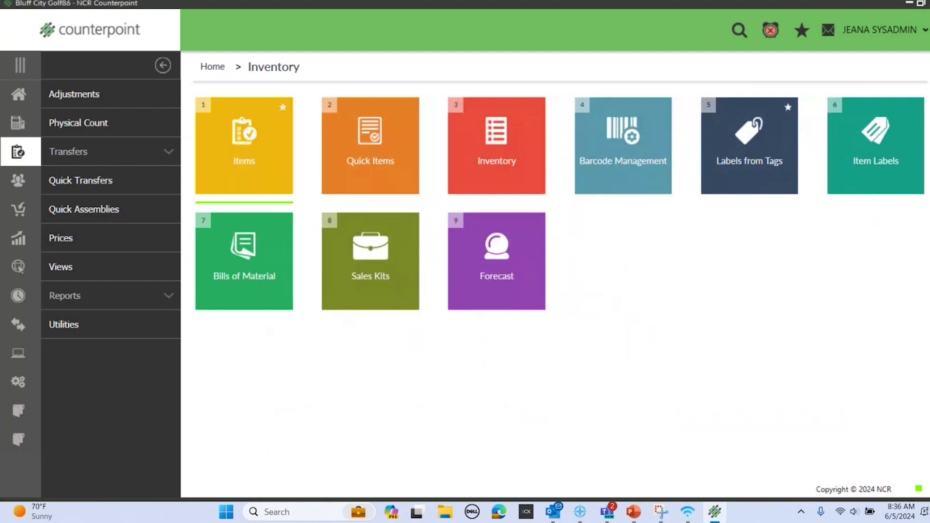
Step: Open the Item Categories setup and display the APPAREL category record
left_click(15, 92)
left_click(53, 381)
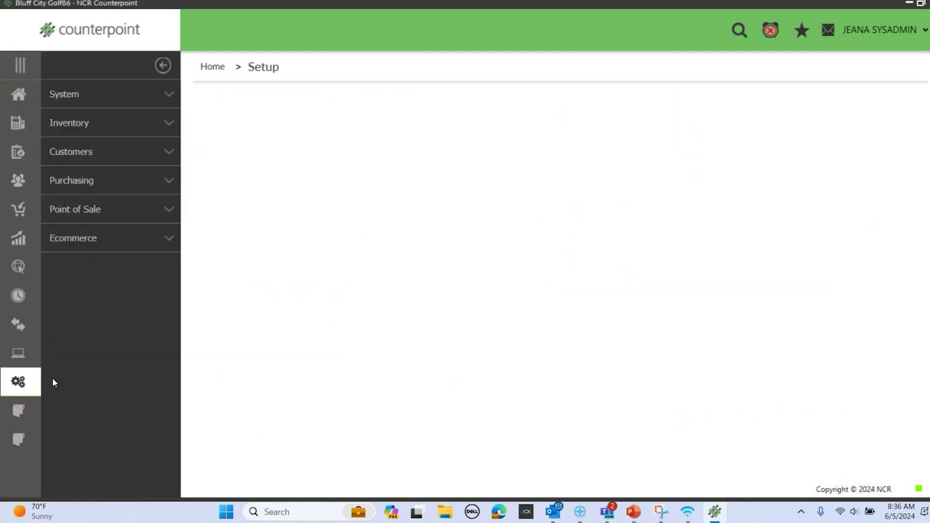
left_click(62, 125)
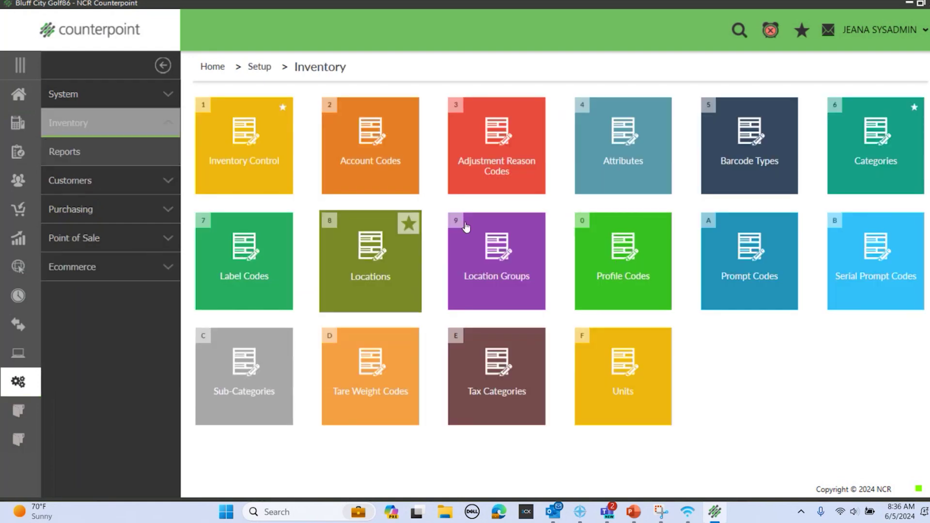
left_click(873, 155)
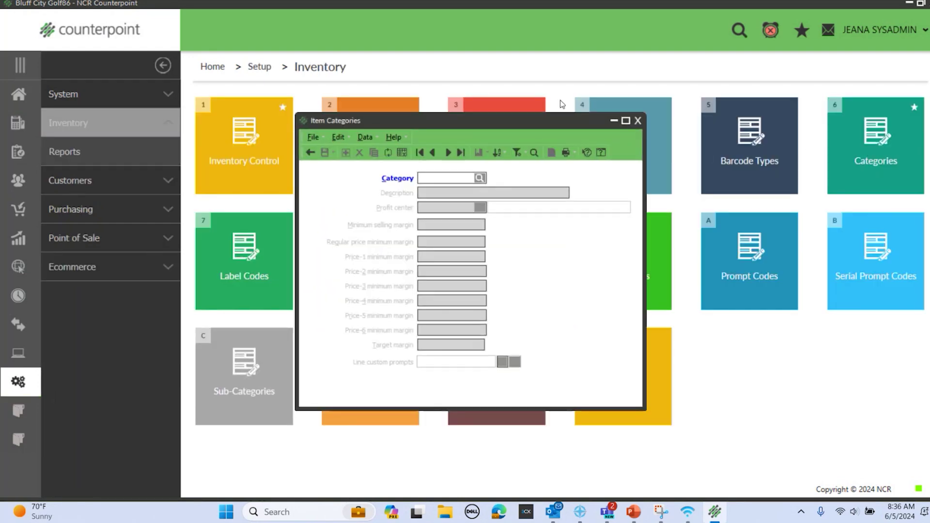
left_click(449, 153)
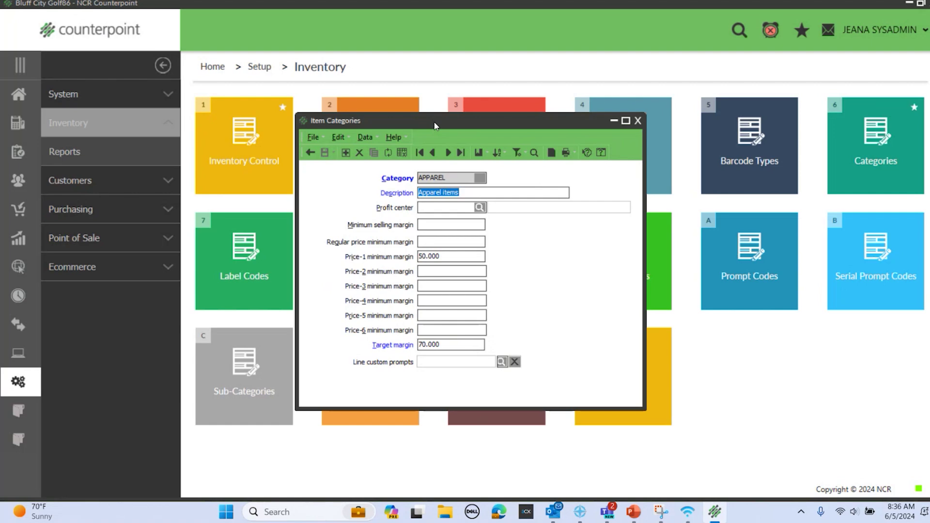
Step: Examine the Price-1 minimum margin and target margin of APPAREL and the following categories, and close Item Categories
left_click_drag(445, 256, 418, 257)
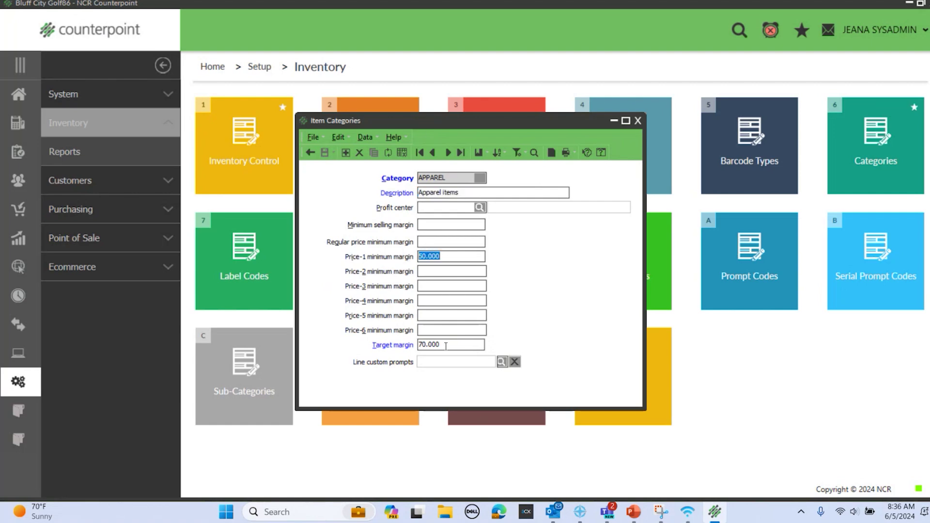
left_click_drag(447, 345, 318, 338)
left_click(449, 153)
left_click(446, 256)
left_click_drag(446, 258, 384, 253)
left_click_drag(447, 345, 291, 320)
left_click(449, 152)
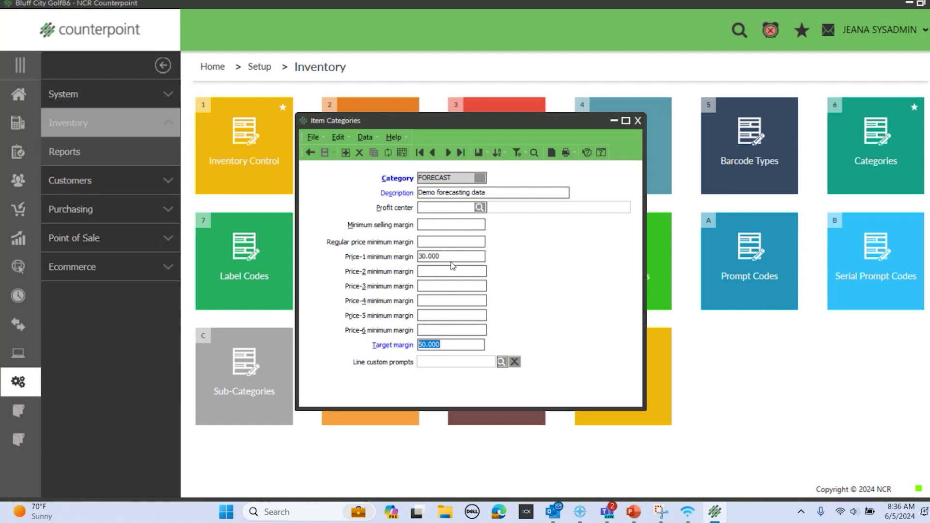
left_click(638, 120)
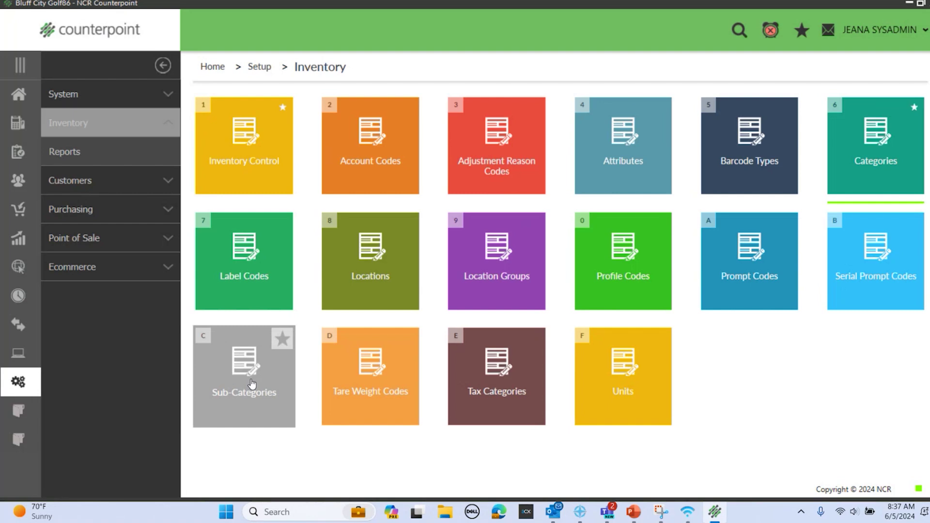
Step: Set the GOLF sub-category ACCES to a Price-1 minimum margin of 50 and a target margin of 65, and save
left_click(241, 391)
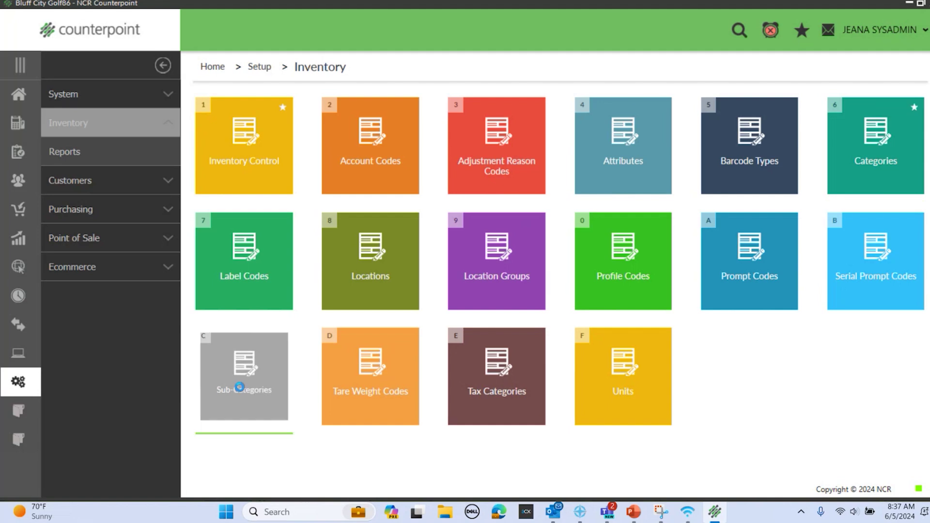
left_click(371, 153)
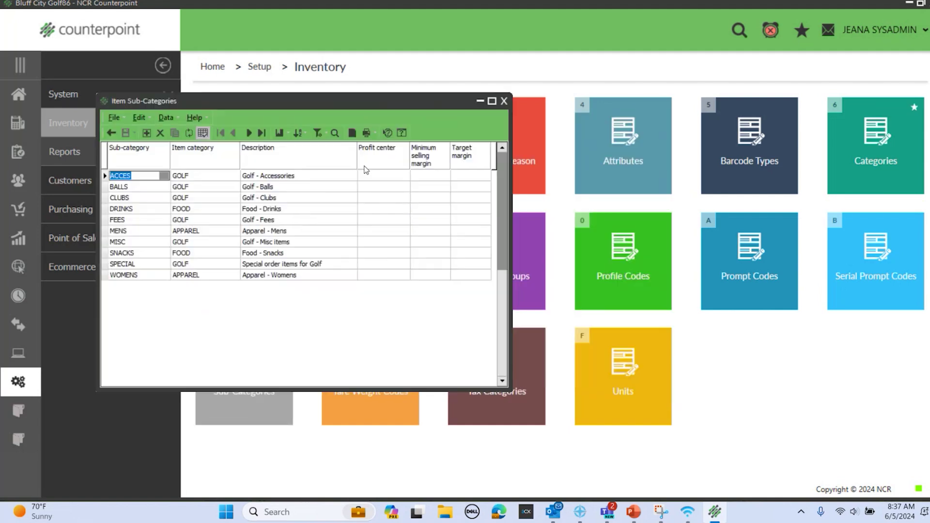
left_click(402, 275)
type("50")
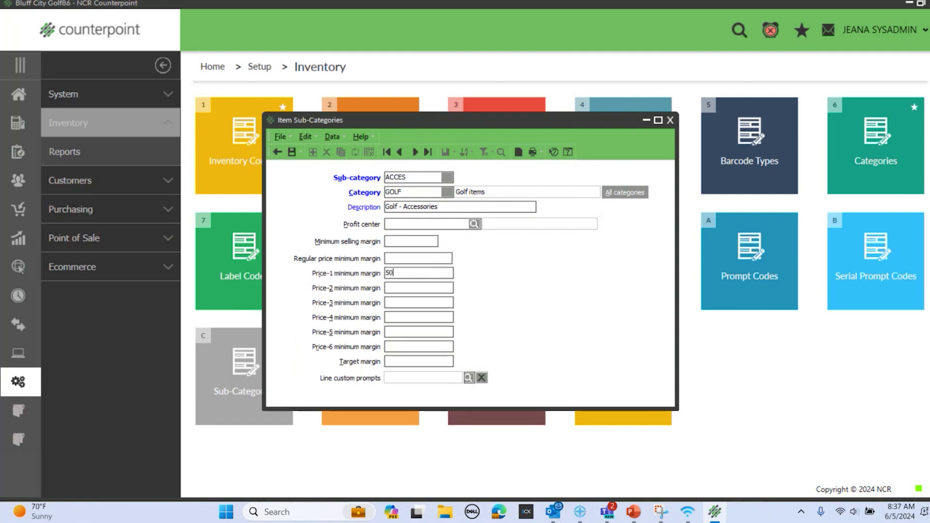
left_click(393, 362)
type("65")
left_click(294, 154)
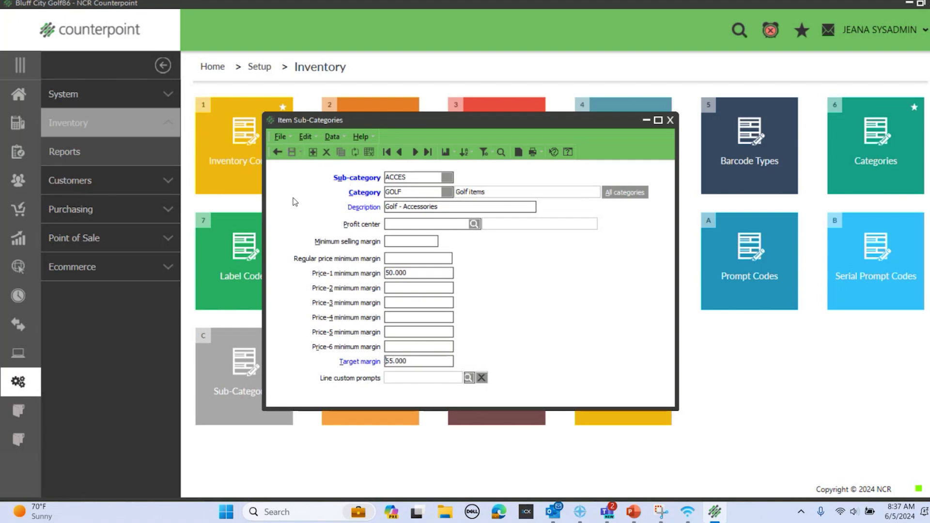
left_click(670, 120)
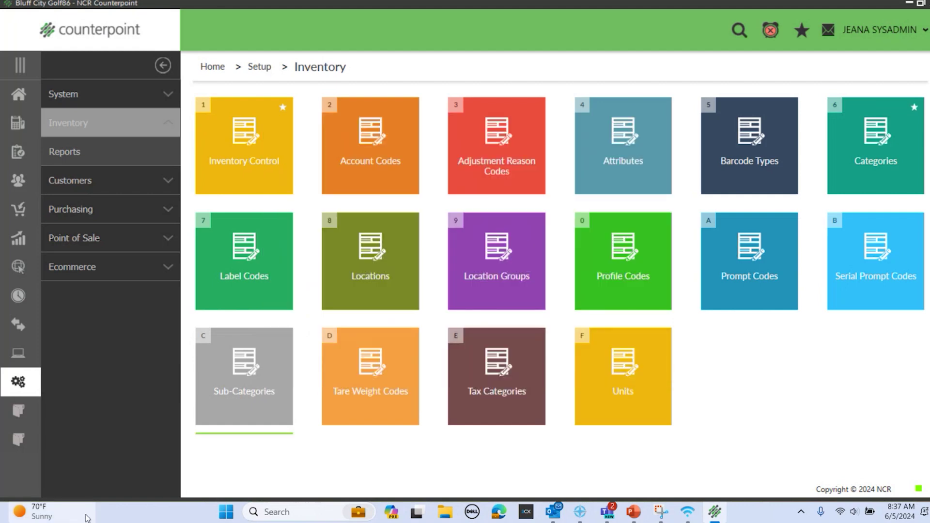
Step: Set the GOLF sub-category ACCES to a Price-1 minimum margin of 45 and a target margin of 55, and save
left_click(258, 401)
left_click(415, 152)
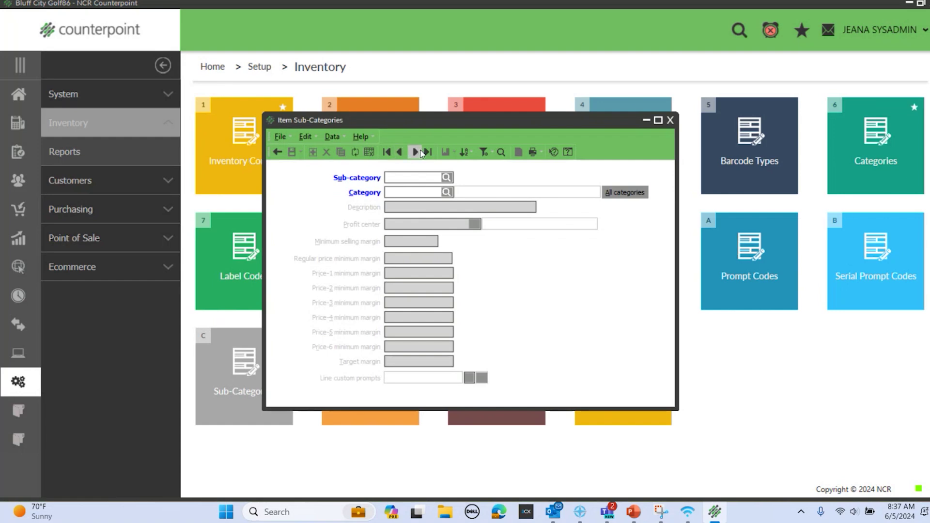
left_click(429, 277)
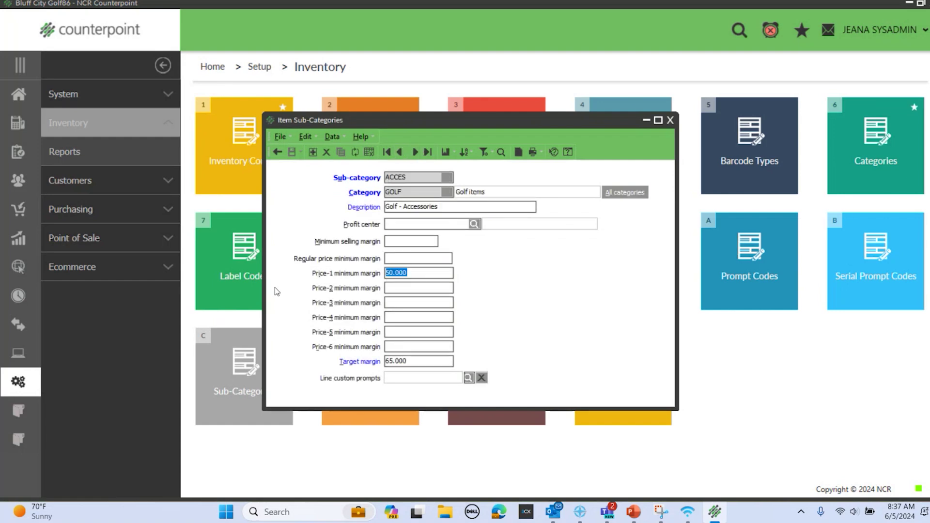
type("45")
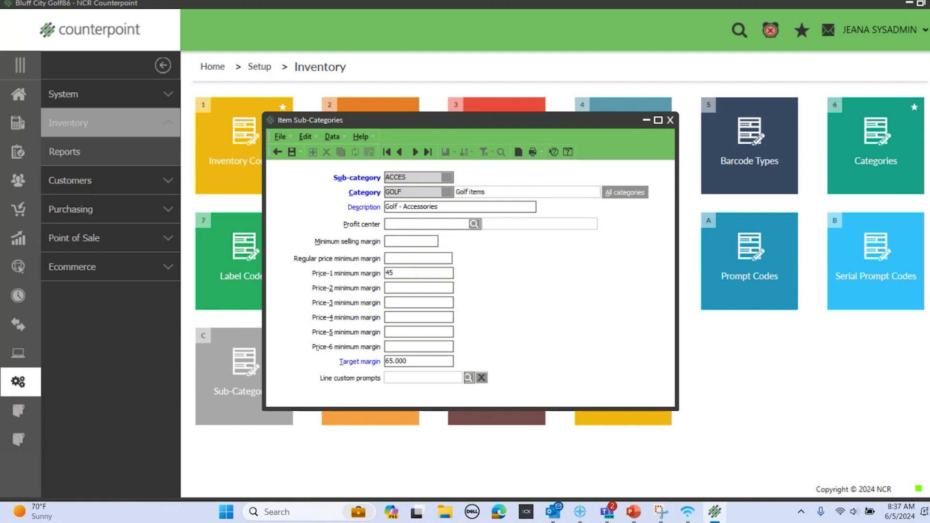
left_click(407, 361)
type("55")
left_click(292, 152)
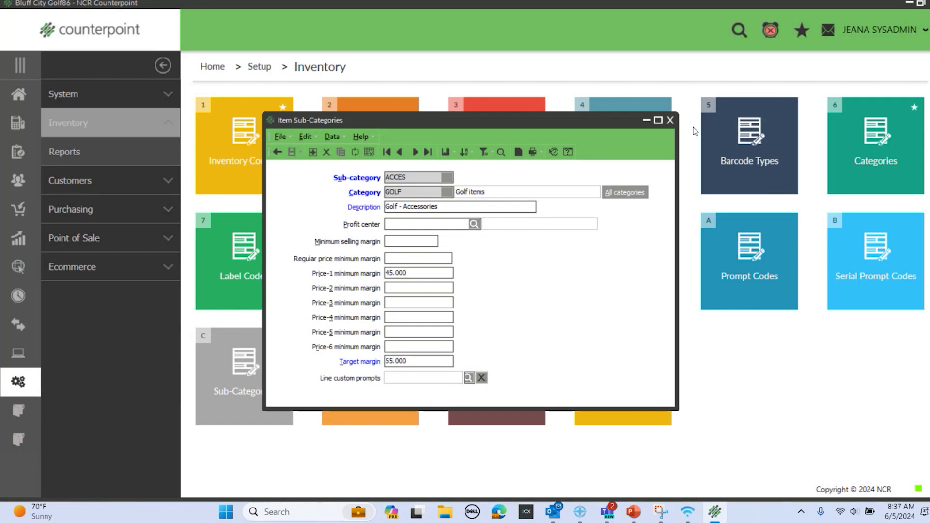
left_click(671, 120)
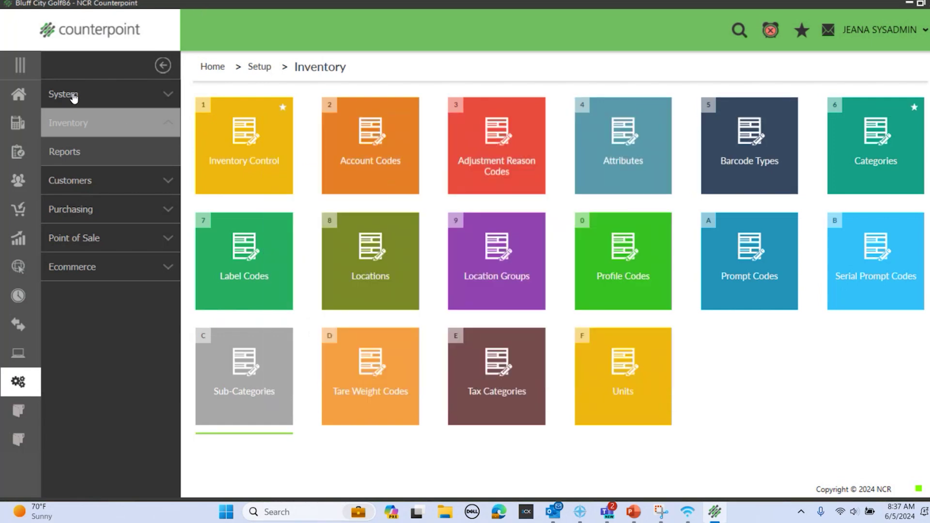
Step: Check the Price-1 margin indicators in the inventory Items list, including ADM-LASER's margin details, and close the list
left_click(121, 125)
left_click(70, 154)
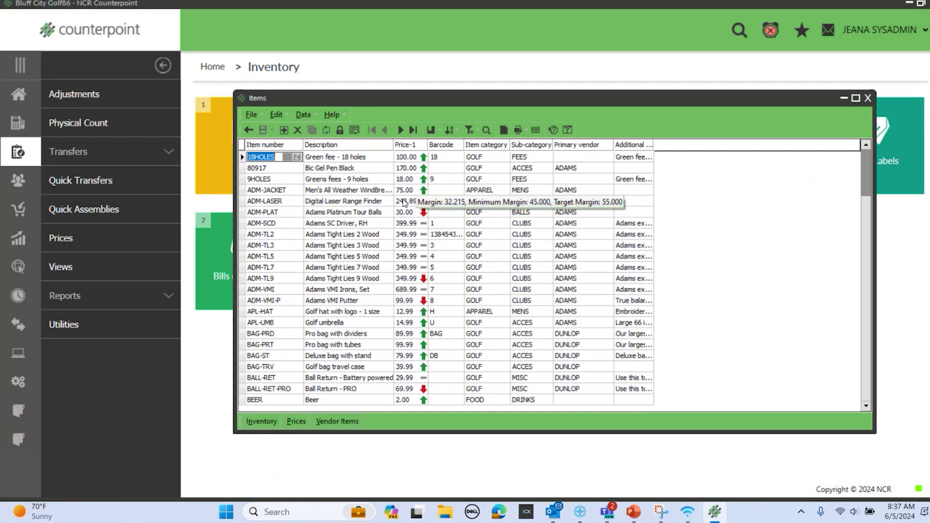
left_click(868, 98)
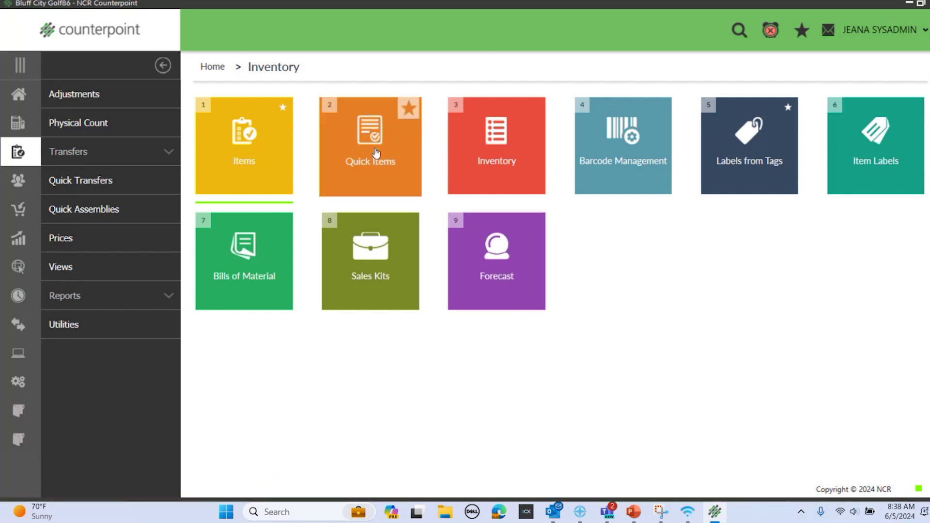
Step: Examine the product version and installed patches in the About Counterpoint information
left_click(8, 6)
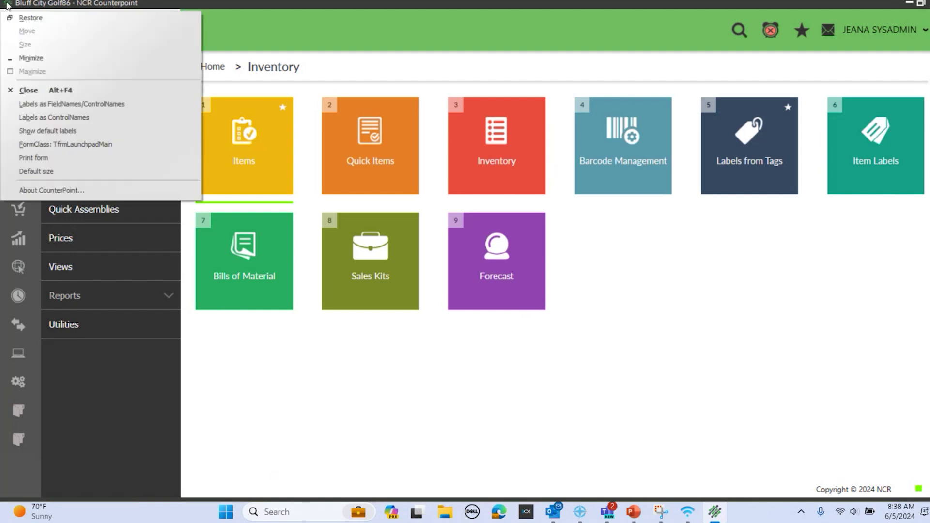
left_click(35, 190)
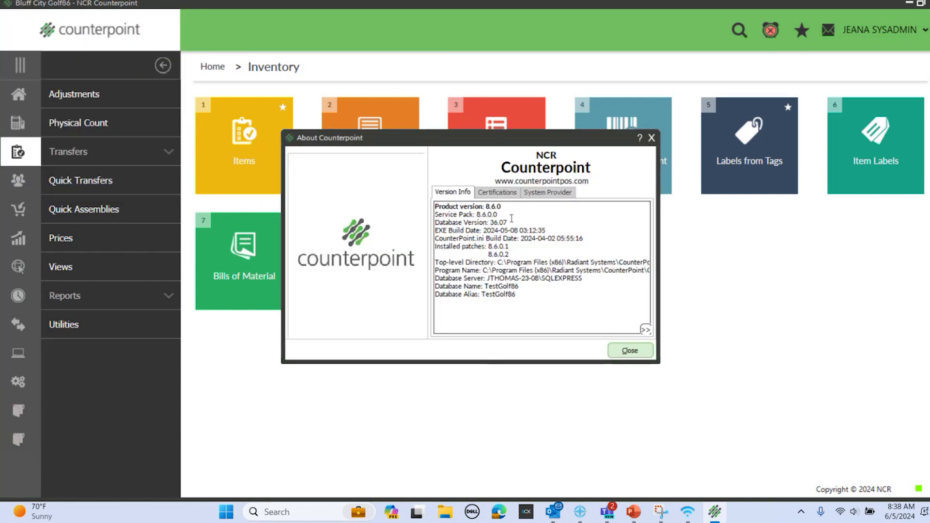
left_click_drag(502, 206, 478, 206)
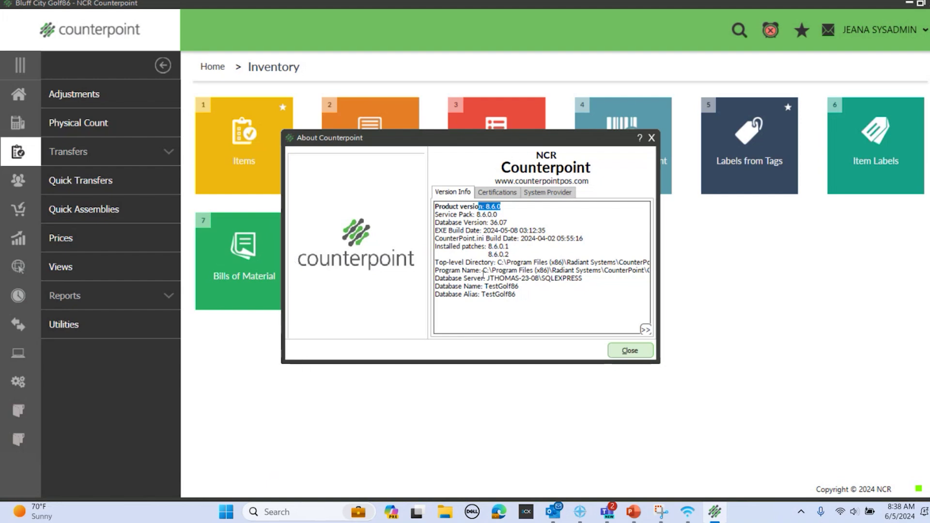
left_click_drag(529, 257, 476, 255)
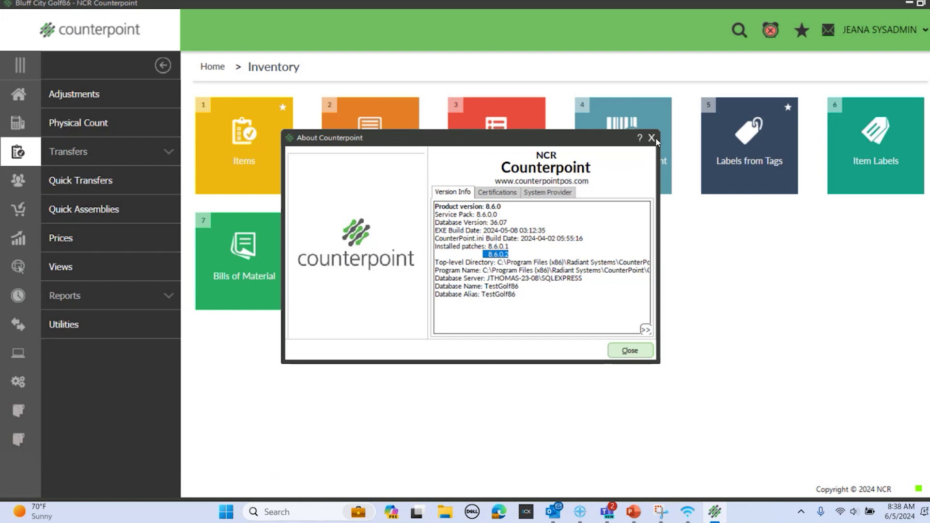
left_click(653, 138)
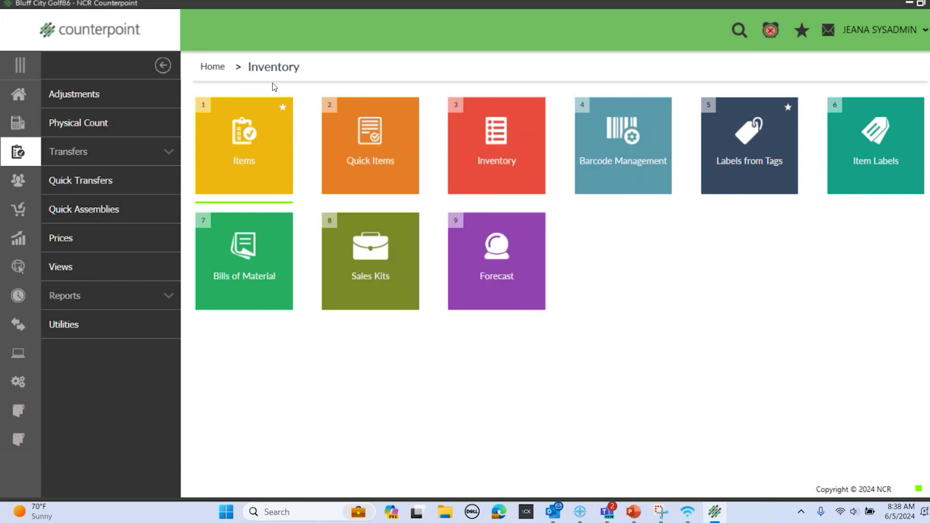
right_click(316, 3)
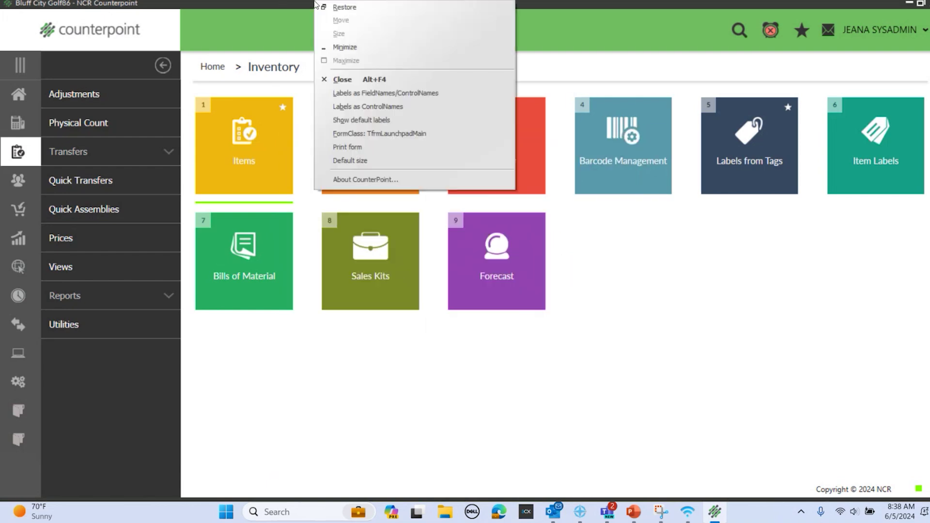
Step: Open the About Counterpoint version information, review it and close it
left_click(397, 180)
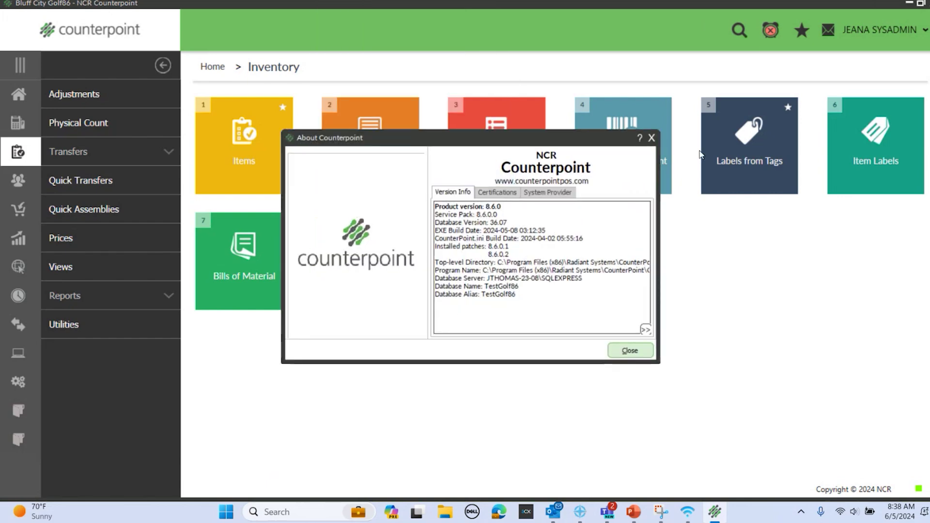
left_click(652, 138)
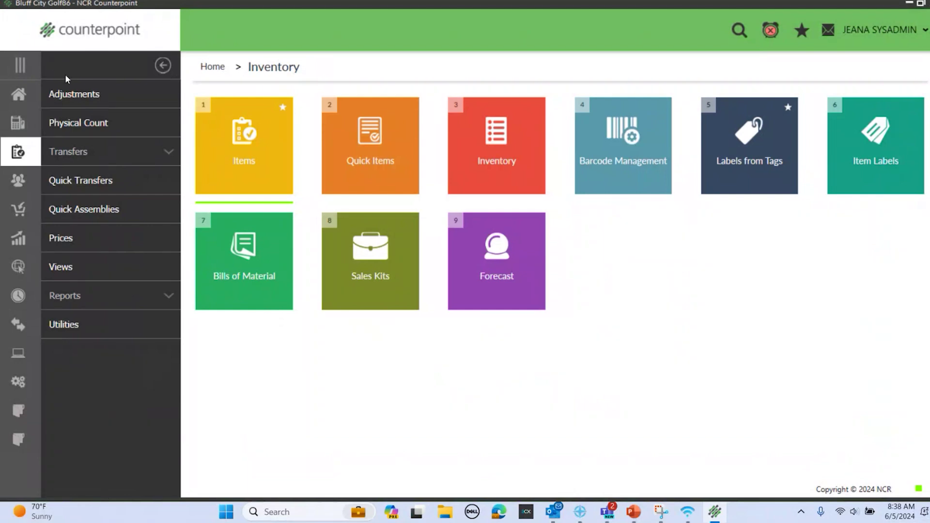
Step: Open the item lookup from the inventory Items form and widen the Item category column to fit its full heading
left_click(224, 162)
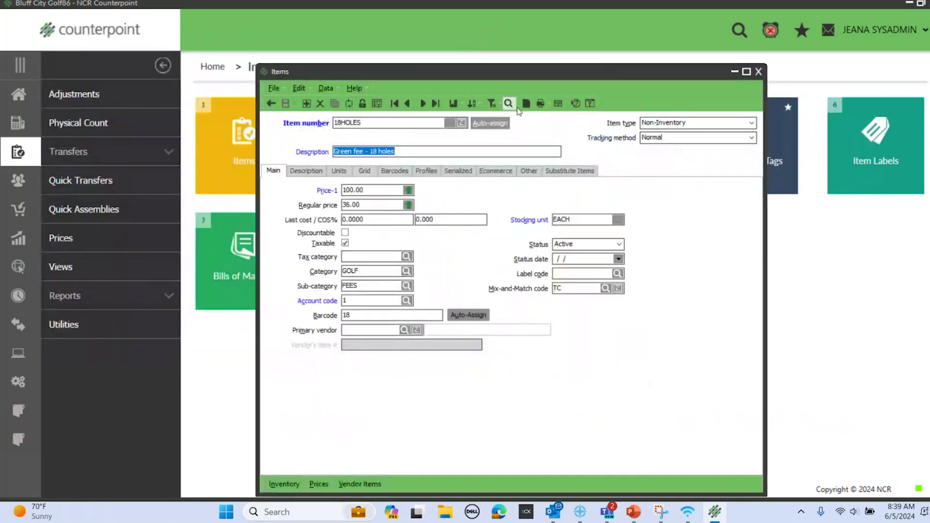
left_click(509, 104)
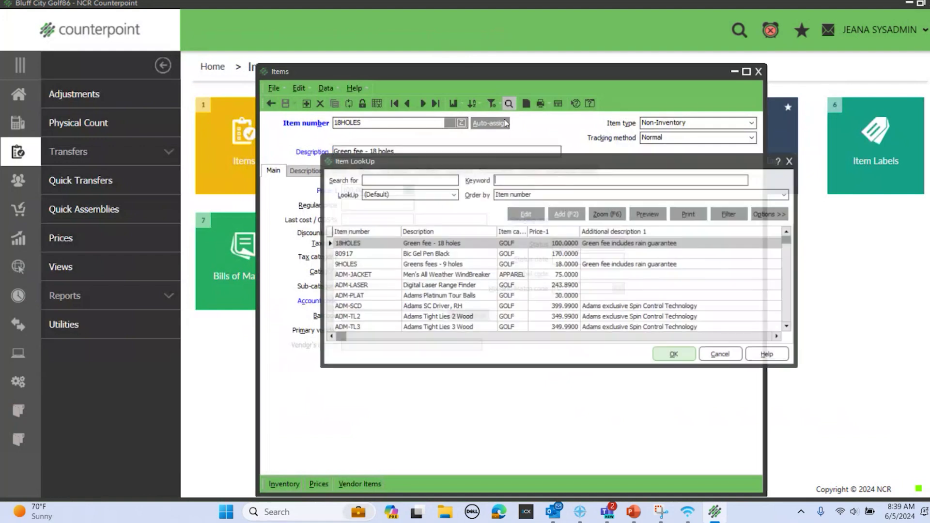
left_click_drag(546, 154, 434, 122)
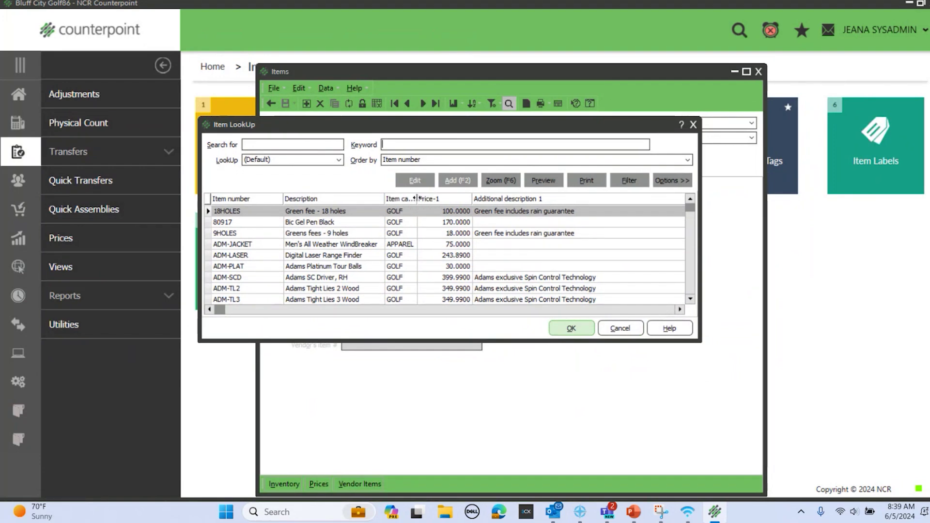
left_click_drag(418, 198, 441, 198)
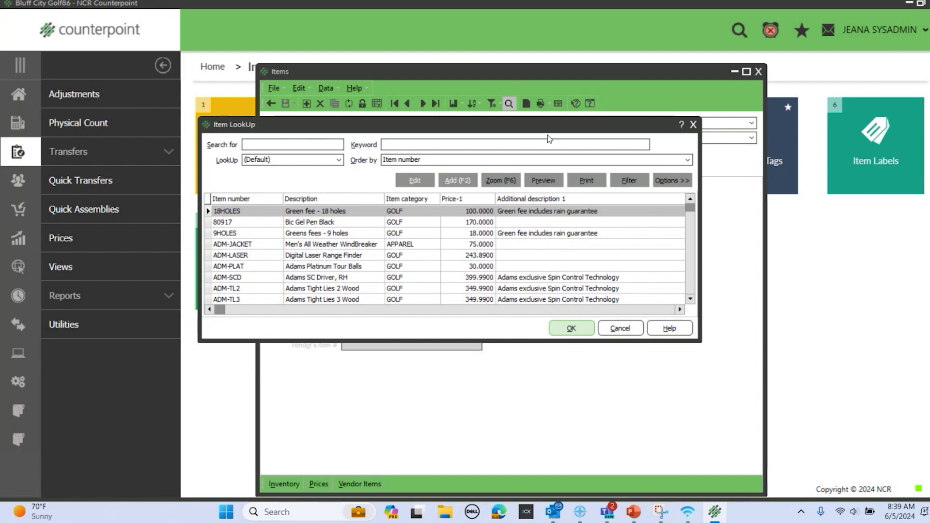
left_click_drag(699, 244, 682, 229)
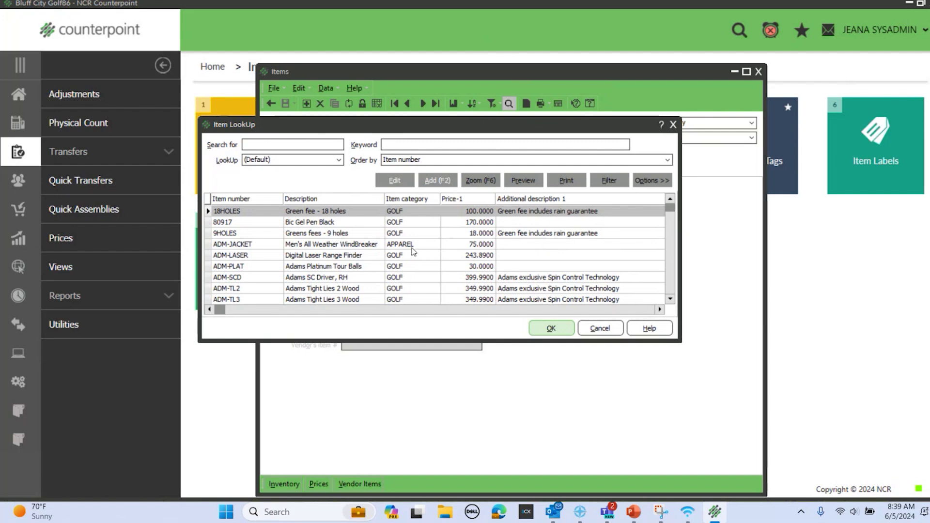
Step: Enable multi-line column headings for the item lookup grid in the Column designer
left_click(659, 180)
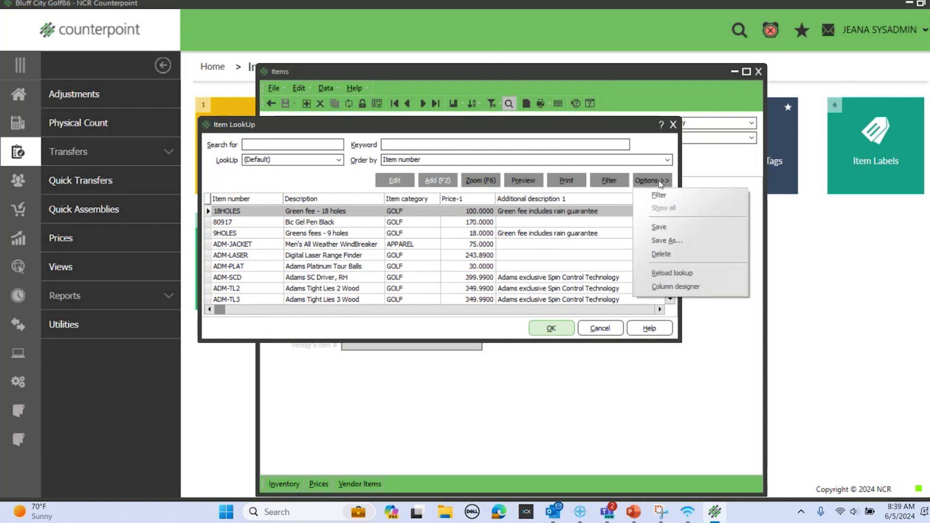
left_click(445, 232)
right_click(450, 232)
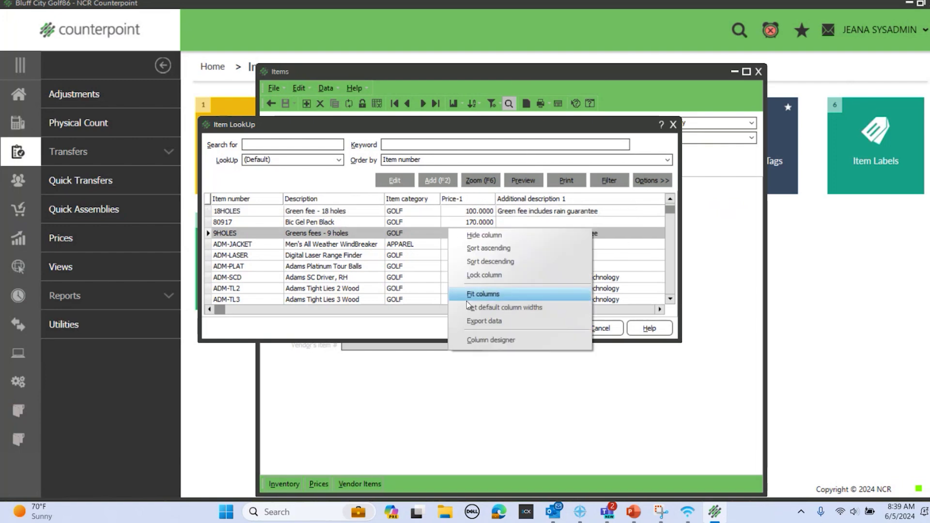
left_click(480, 340)
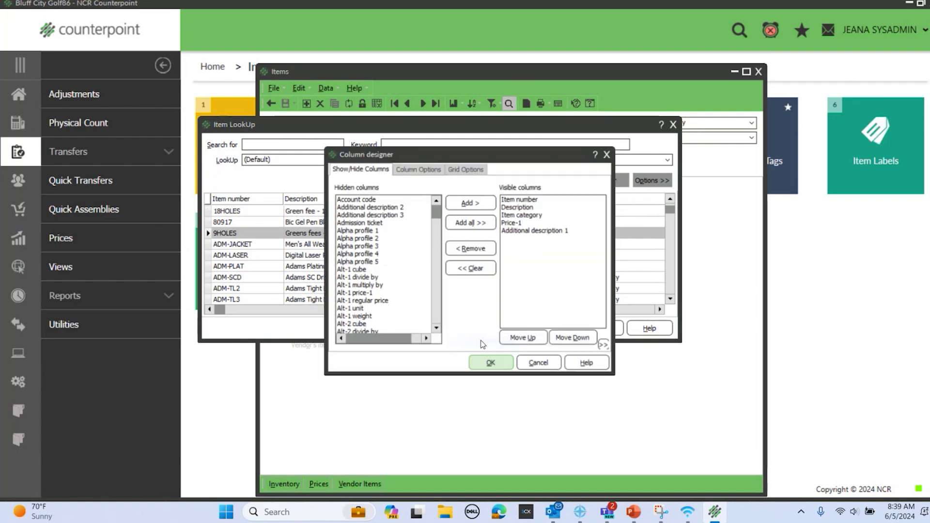
left_click(479, 172)
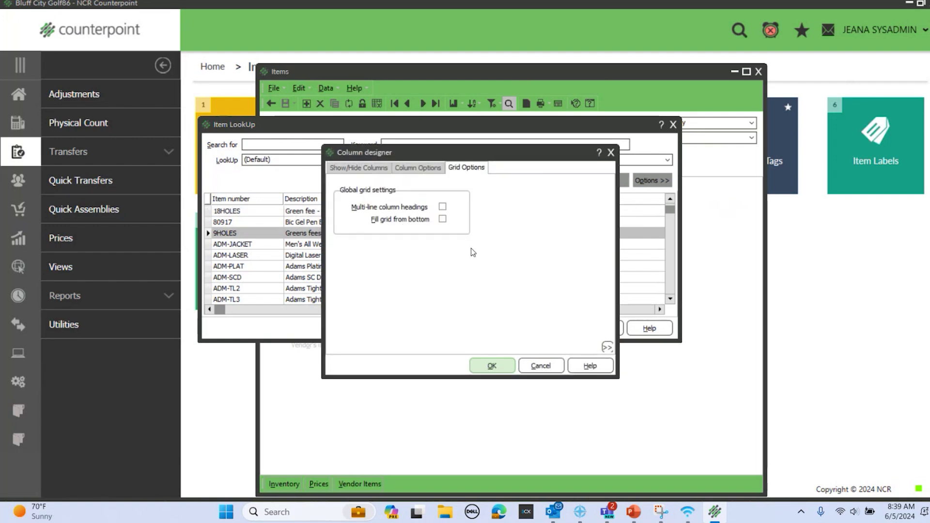
left_click(443, 206)
left_click(491, 367)
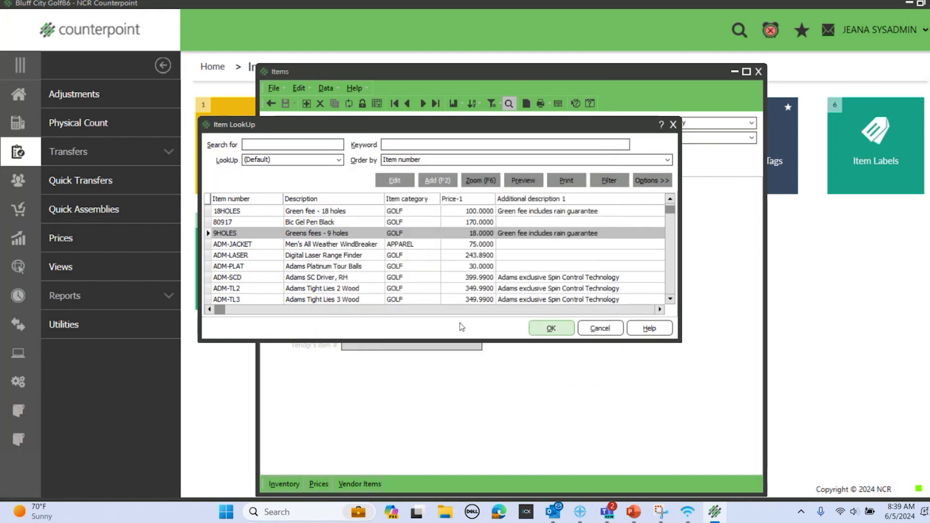
Step: Widen the Item LookUp window and narrow the Item category and Additional description 1 columns so their headings wrap
left_click_drag(441, 205, 416, 205)
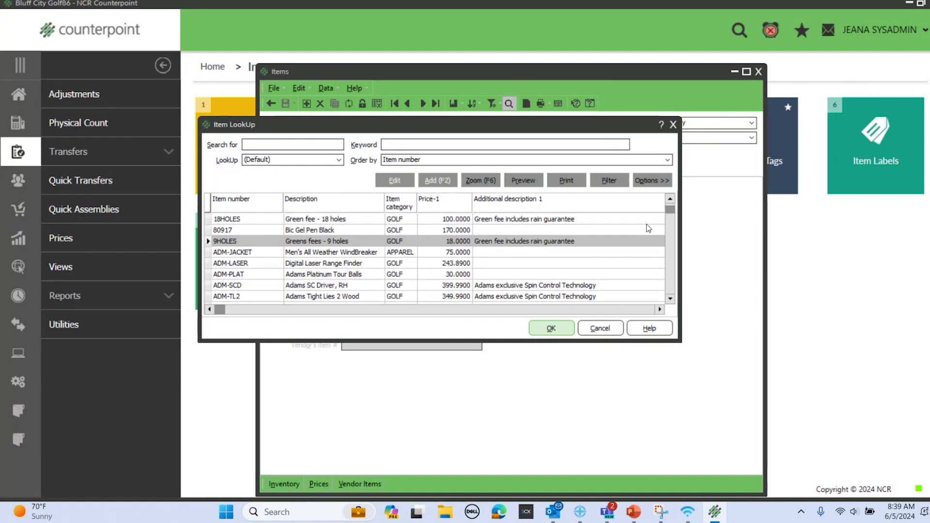
left_click_drag(682, 250, 823, 252)
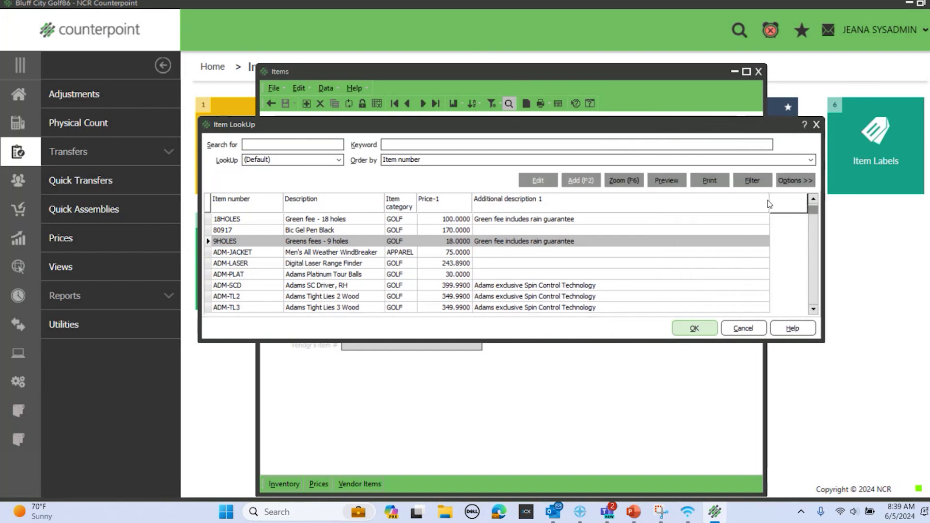
left_click_drag(768, 203, 512, 206)
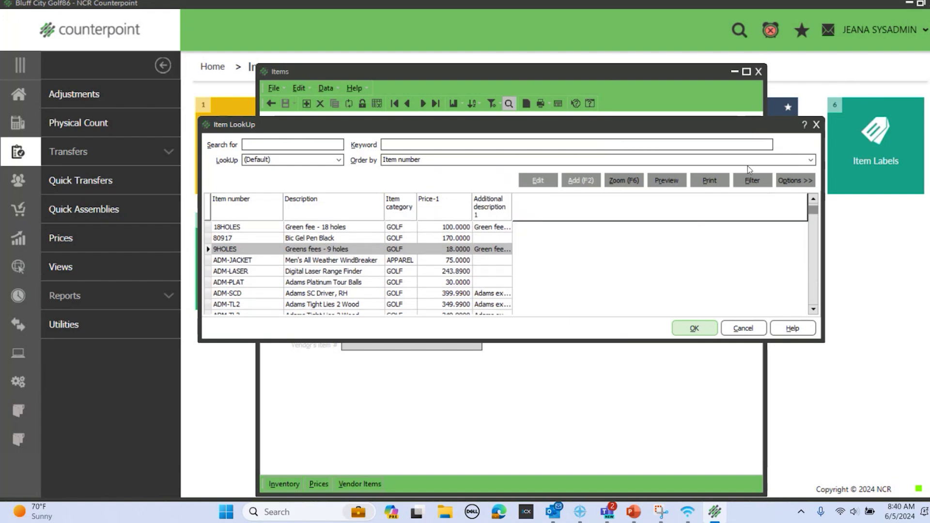
left_click(801, 184)
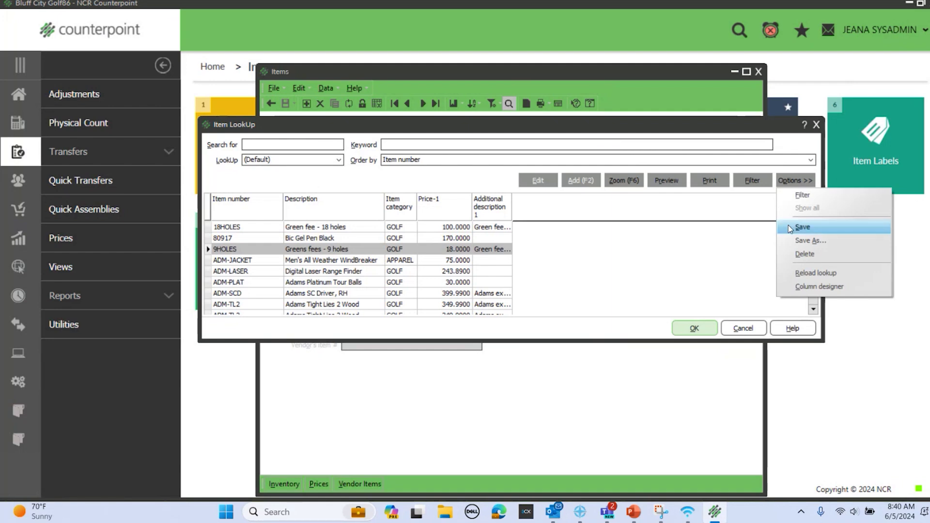
left_click(548, 292)
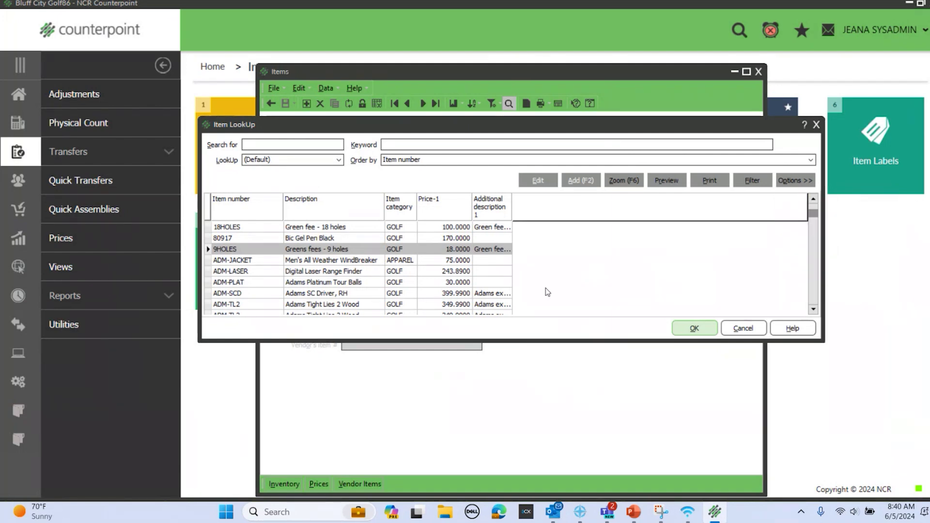
left_click(547, 293)
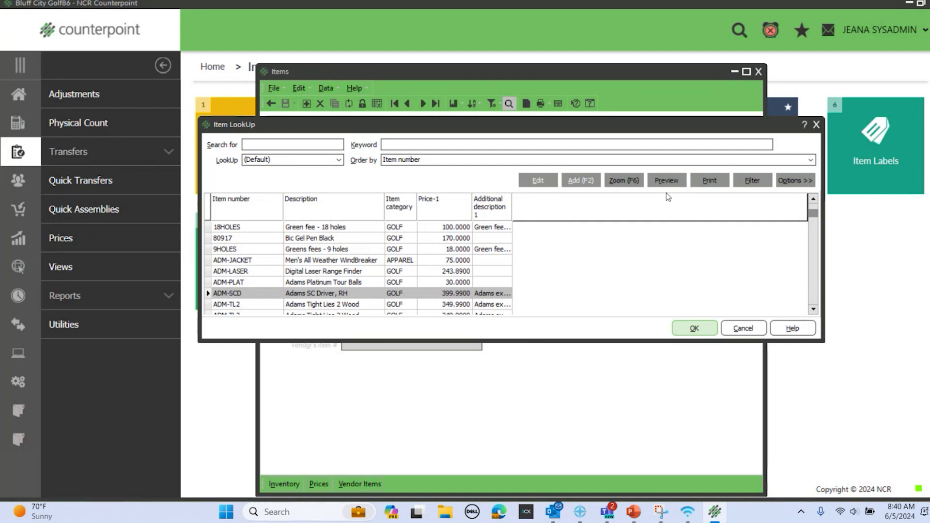
Step: Widen the Additional description 1 column to fit its text, preview the lookup as an Item Quick Report and close the preview
left_click_drag(512, 213, 635, 211)
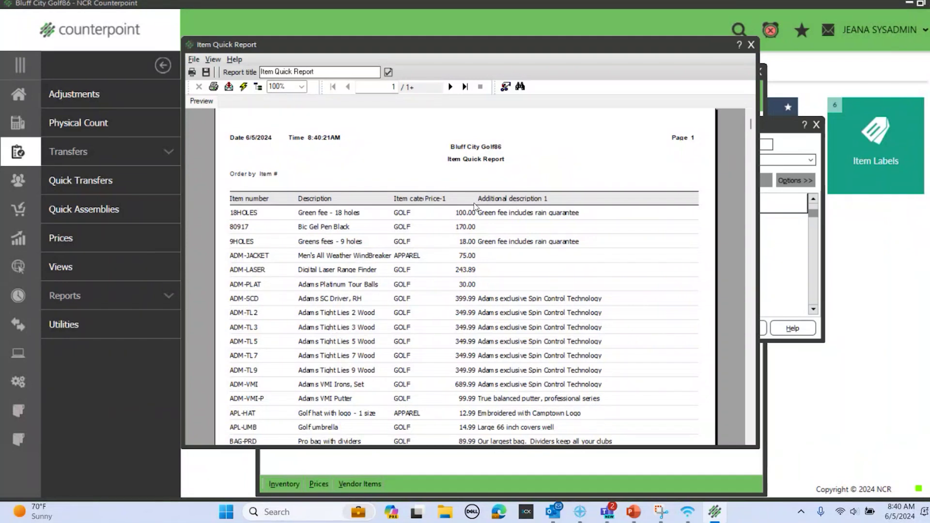
left_click(752, 45)
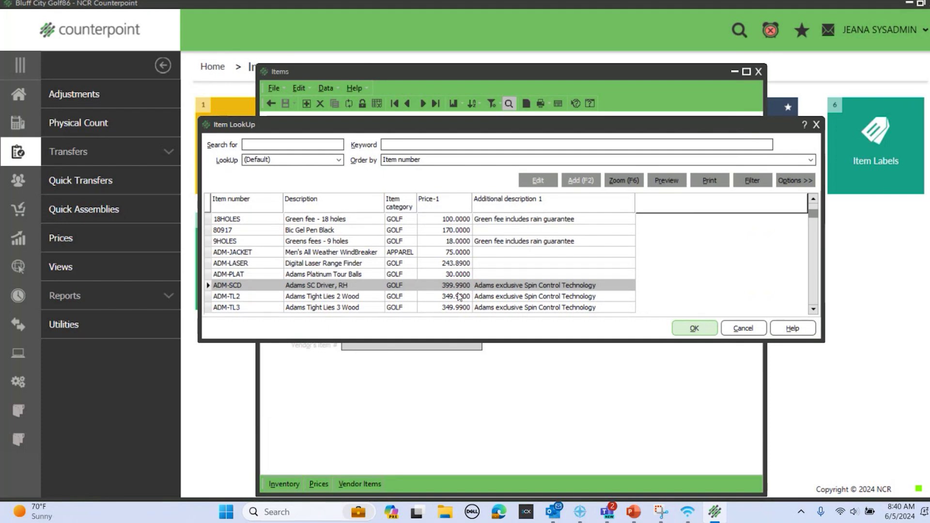
Step: Set both the title and data alignment of the Item category column to Center in the Column designer
left_click(787, 186)
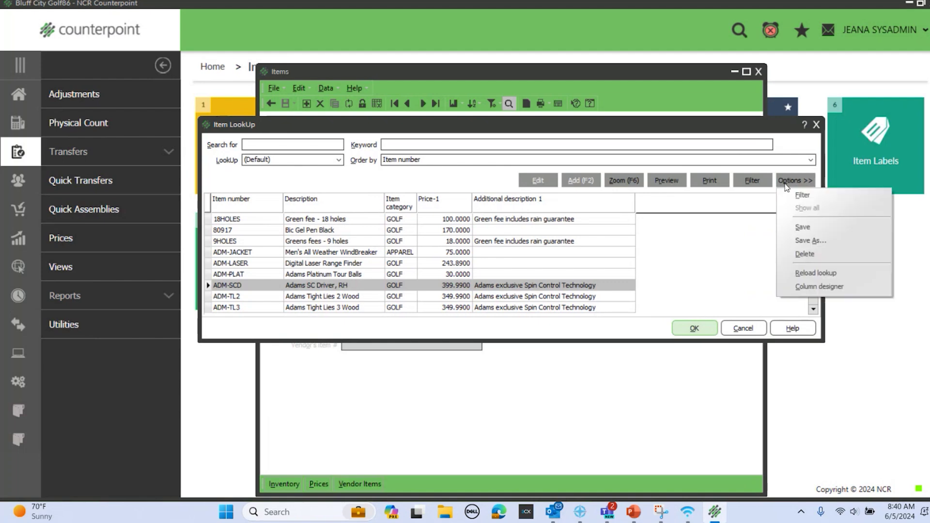
left_click(813, 288)
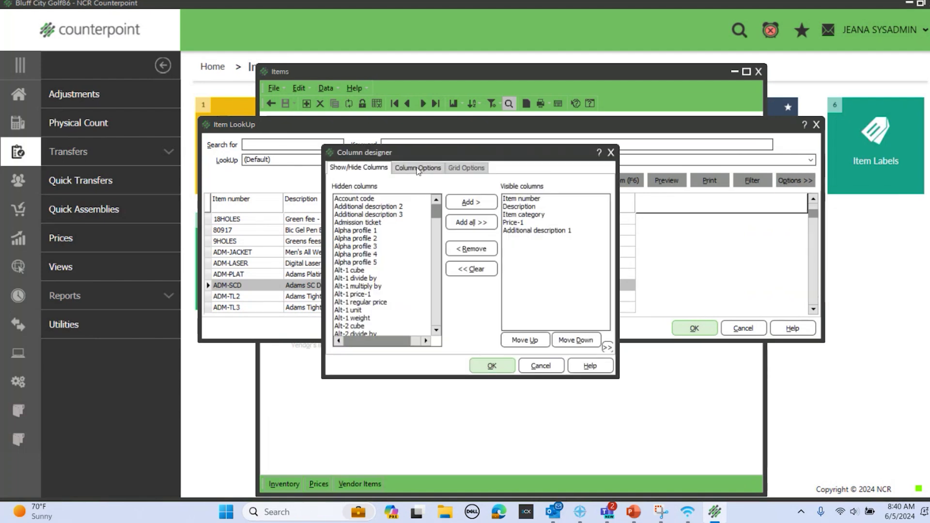
left_click(416, 169)
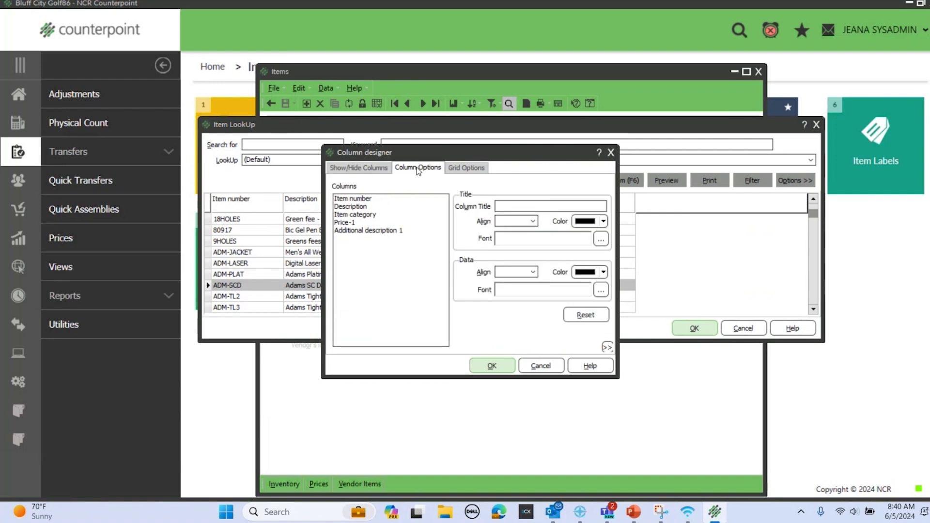
left_click(338, 216)
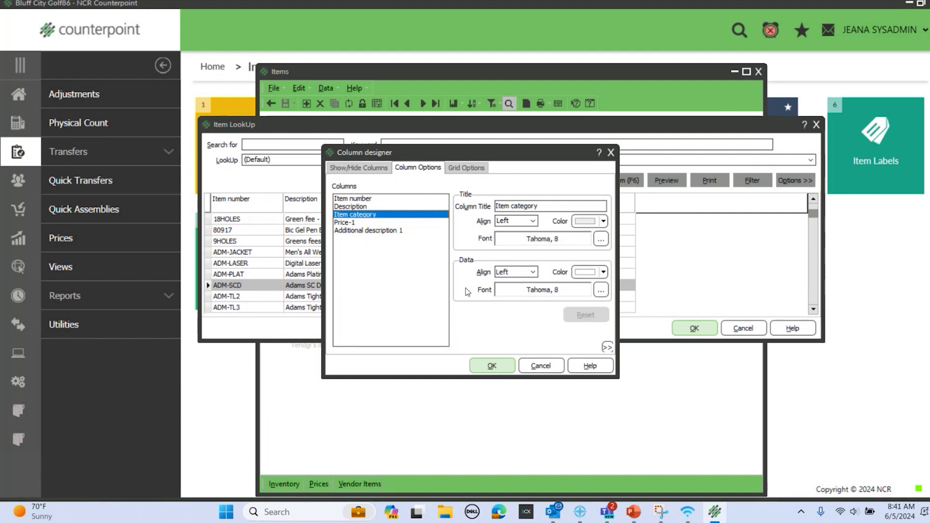
left_click(535, 221)
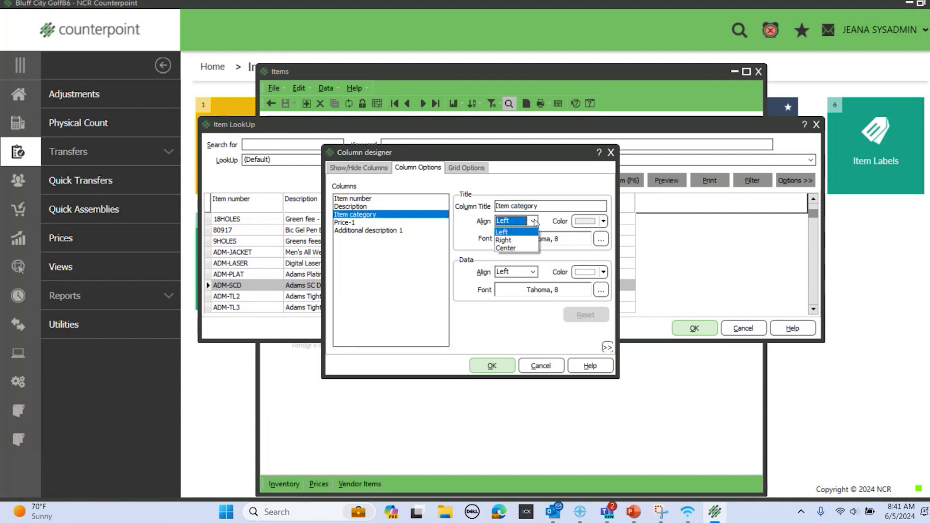
left_click(524, 249)
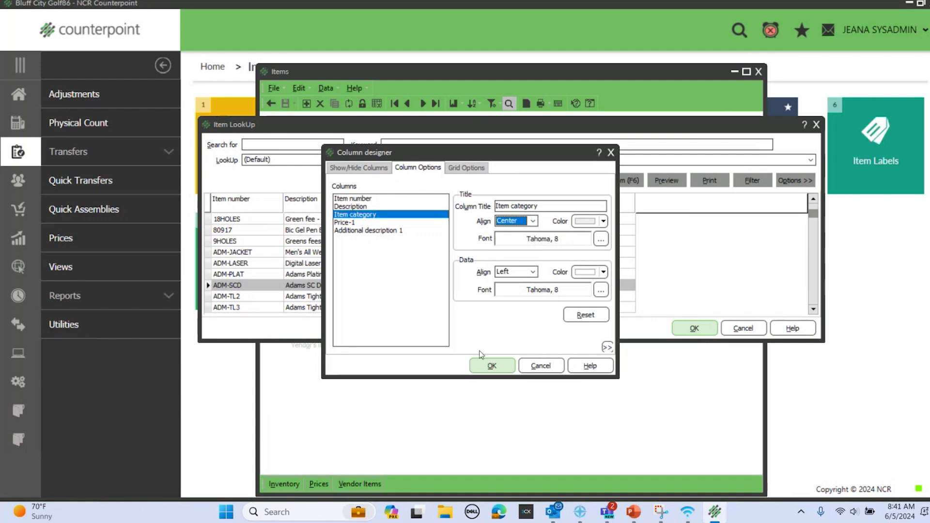
left_click(534, 272)
left_click(506, 299)
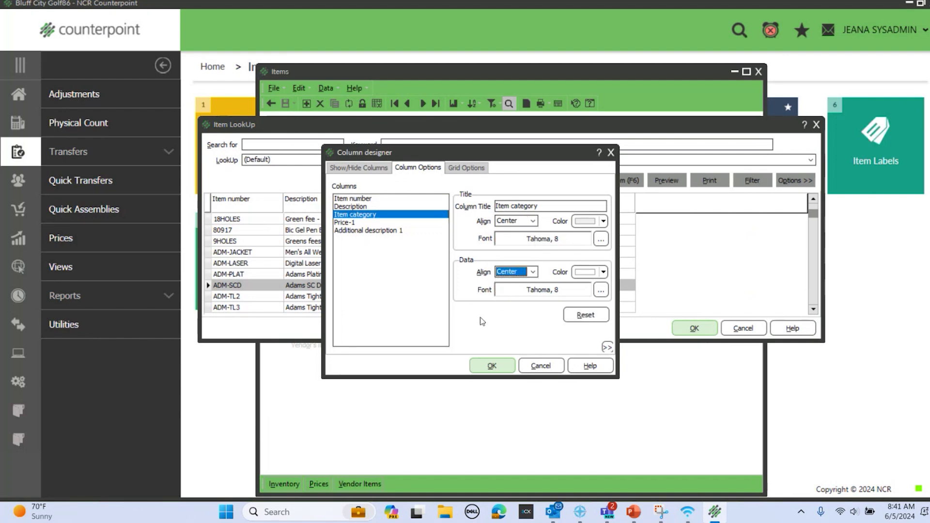
Step: Set the title and data alignment of the Price-1 column to Center
left_click(345, 223)
left_click(532, 222)
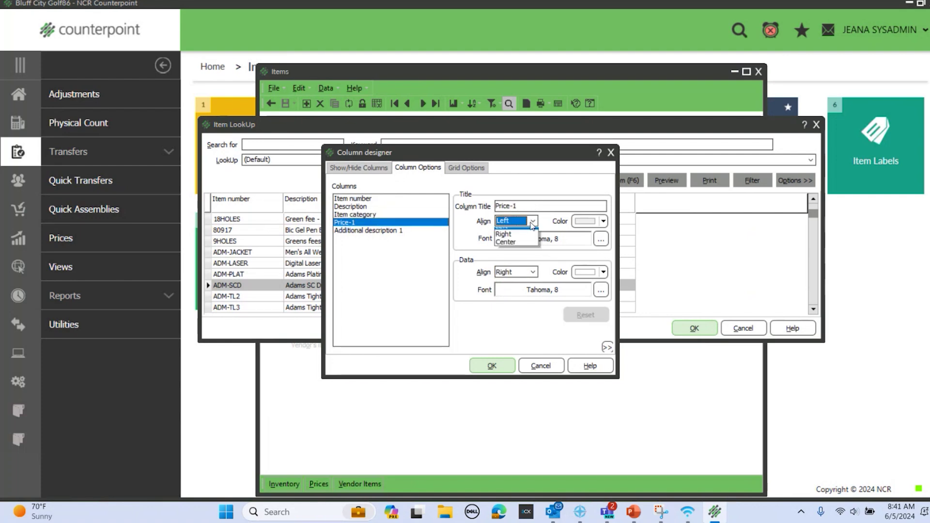
left_click(506, 248)
left_click(533, 273)
left_click(507, 299)
Step: Set the title and data alignment of the Additional description 1 column to Center and apply the column design
left_click(375, 231)
left_click(533, 221)
left_click(515, 248)
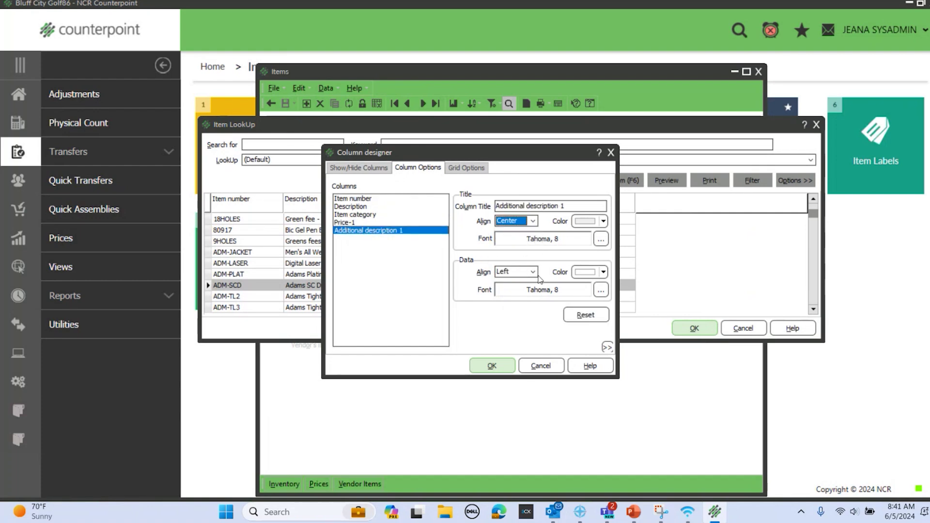
left_click(533, 273)
left_click(527, 299)
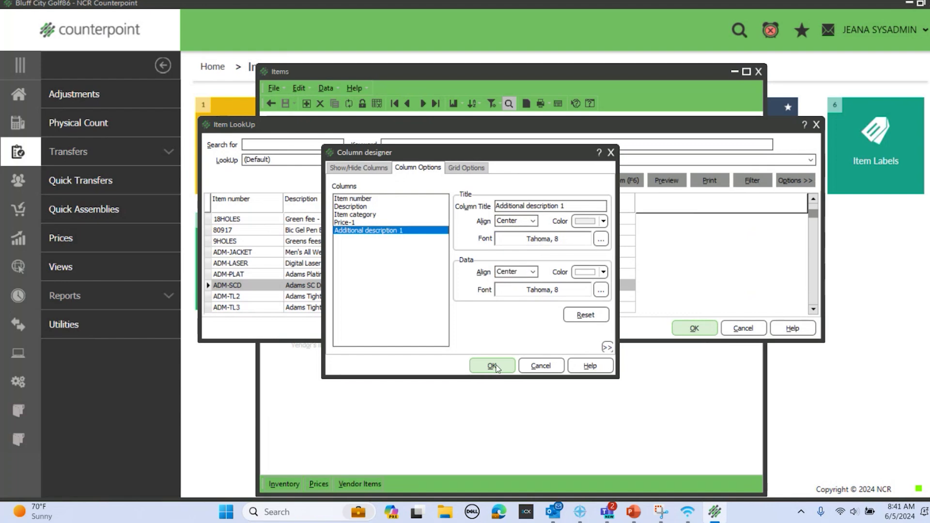
left_click(493, 366)
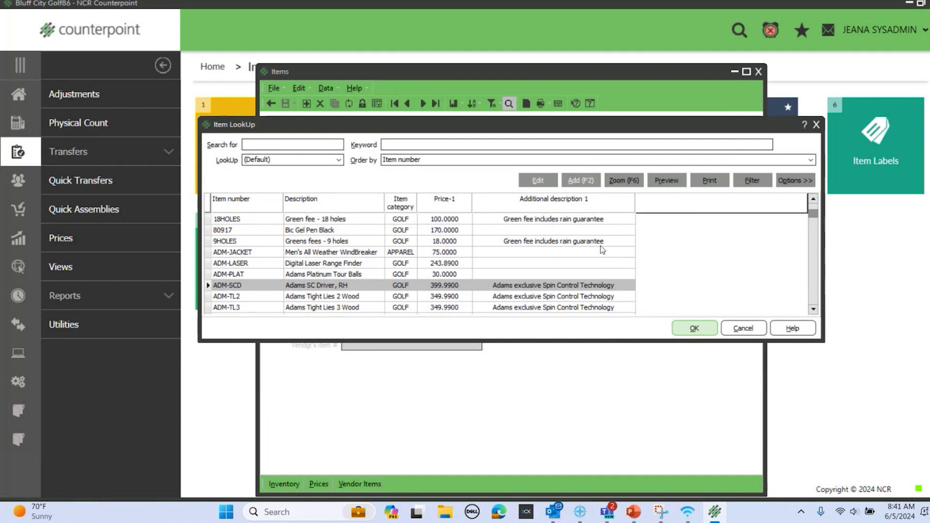
Step: Preview the centered columns in the Item Quick Report, close it and view the lookup's save options without saving
left_click(662, 183)
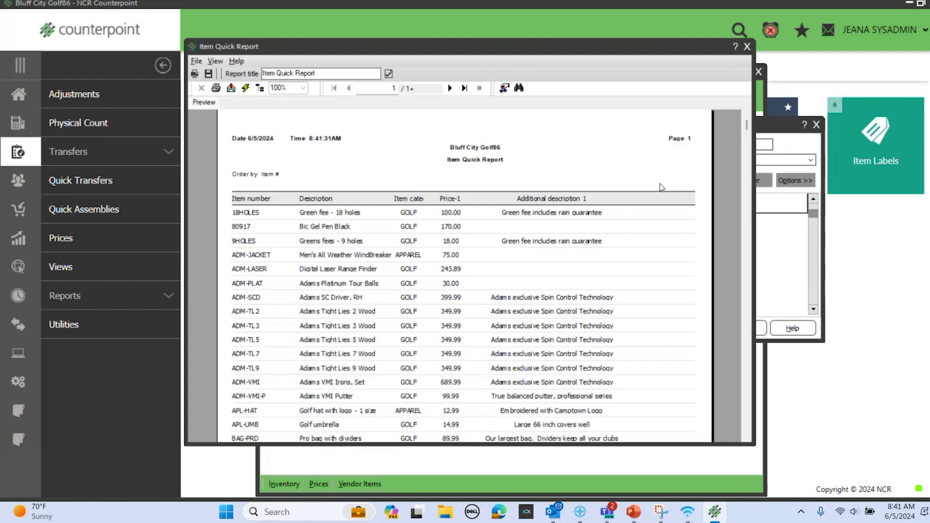
left_click(751, 45)
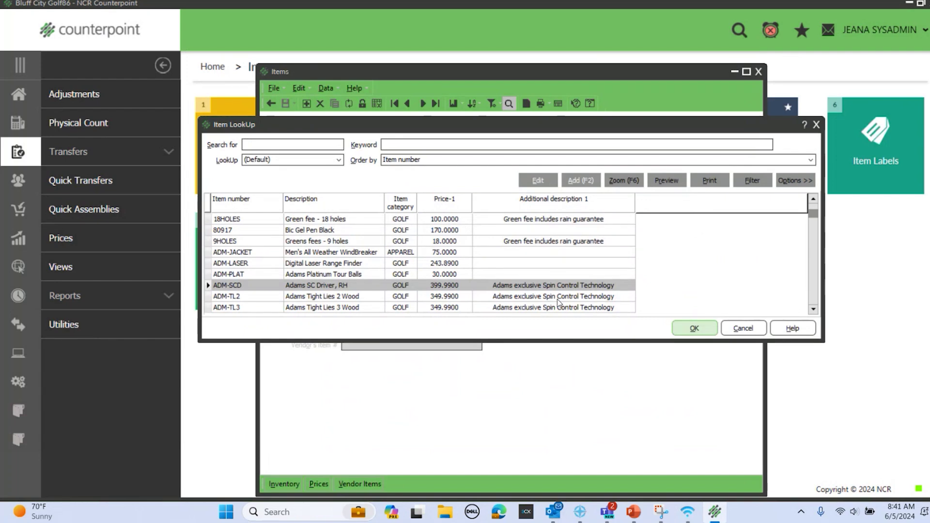
left_click(797, 181)
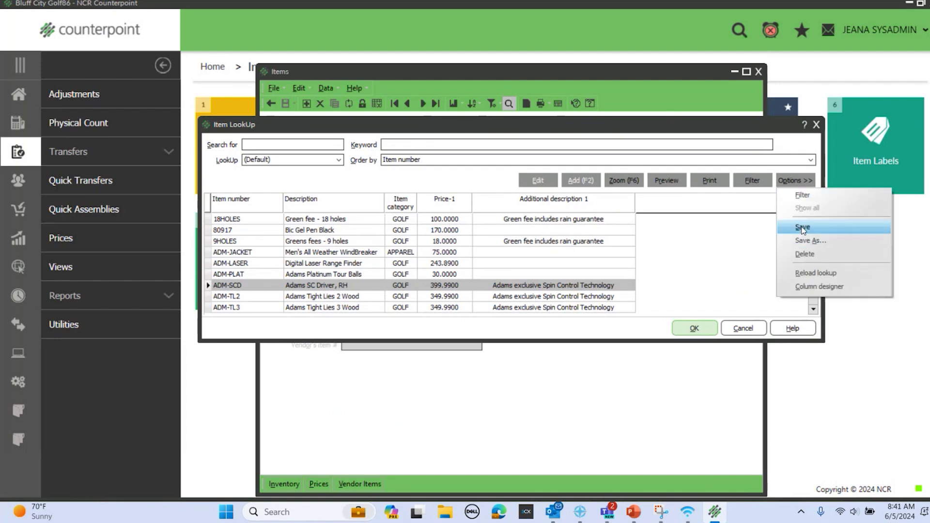
left_click(630, 418)
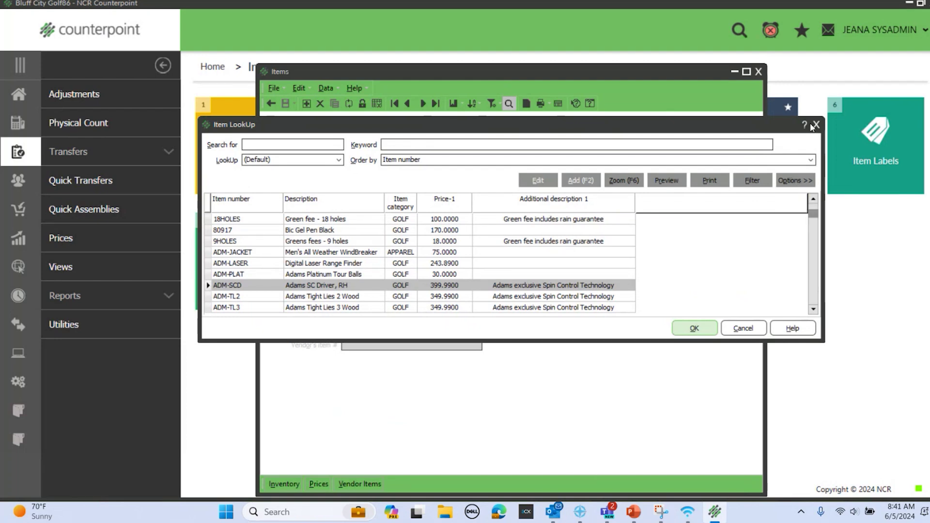
Step: Close the item lookup and Items window, open Vendor Items in Purchasing, and dismiss its lookup to show the vendor items grid
left_click(816, 124)
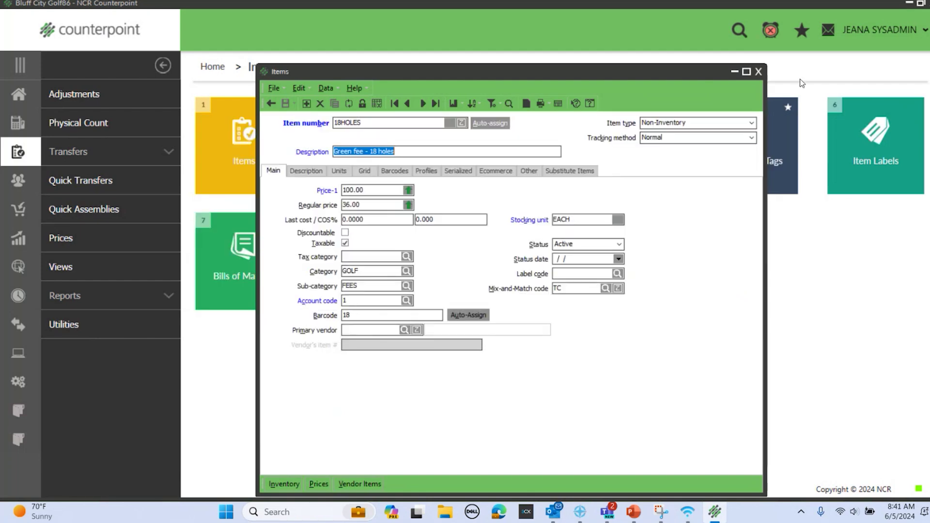
left_click(759, 72)
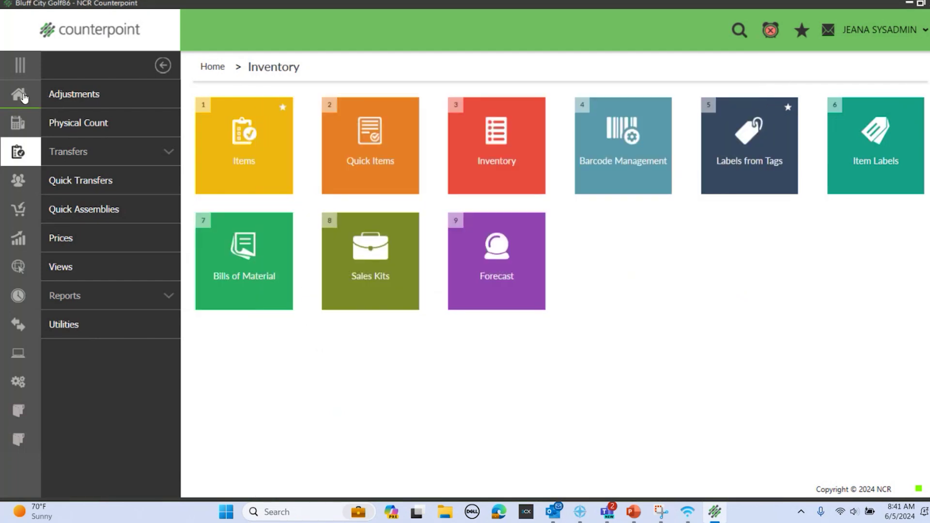
left_click(24, 97)
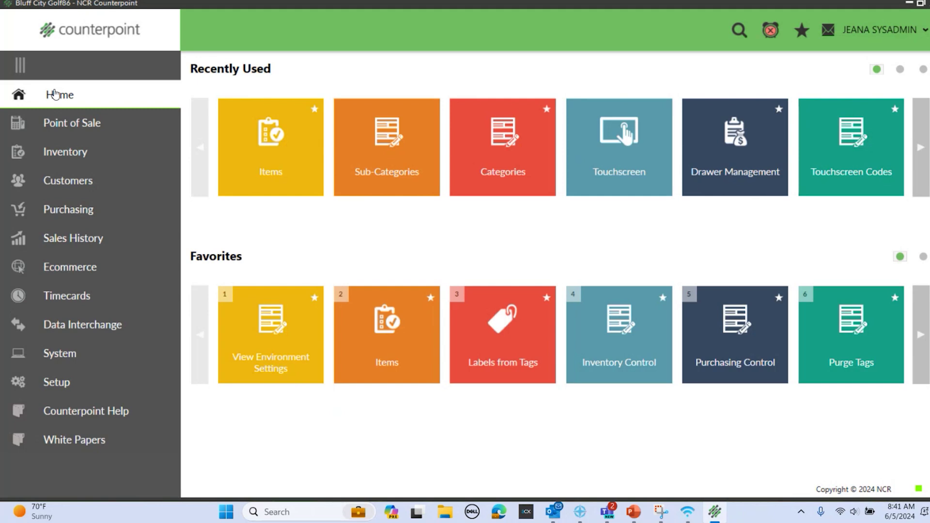
left_click(79, 212)
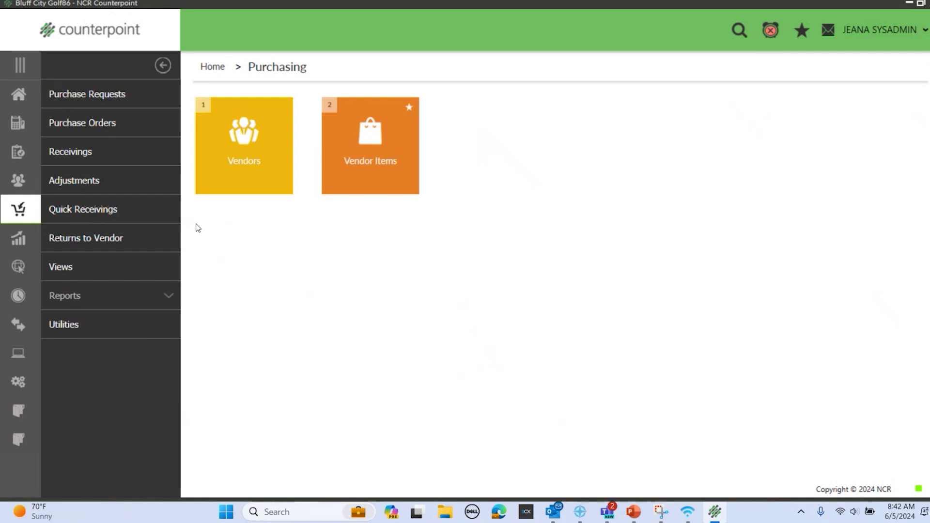
left_click(368, 159)
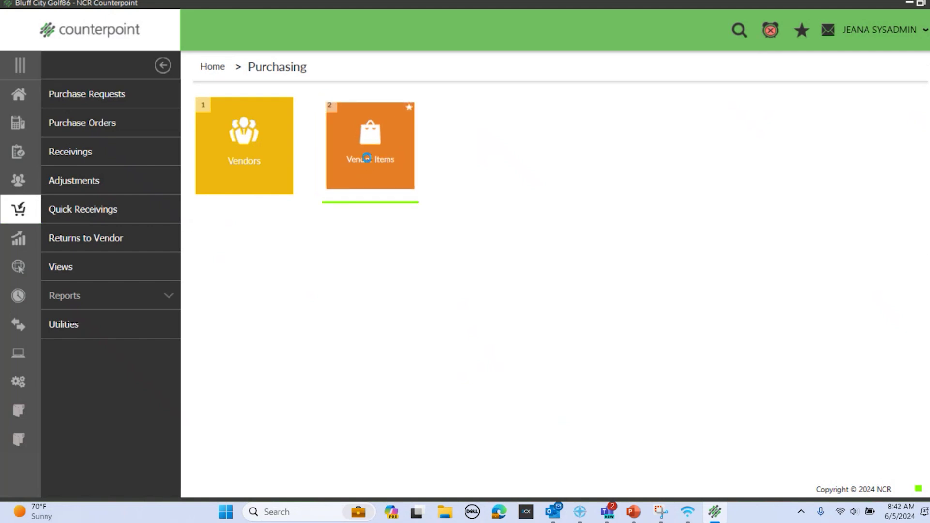
left_click(557, 176)
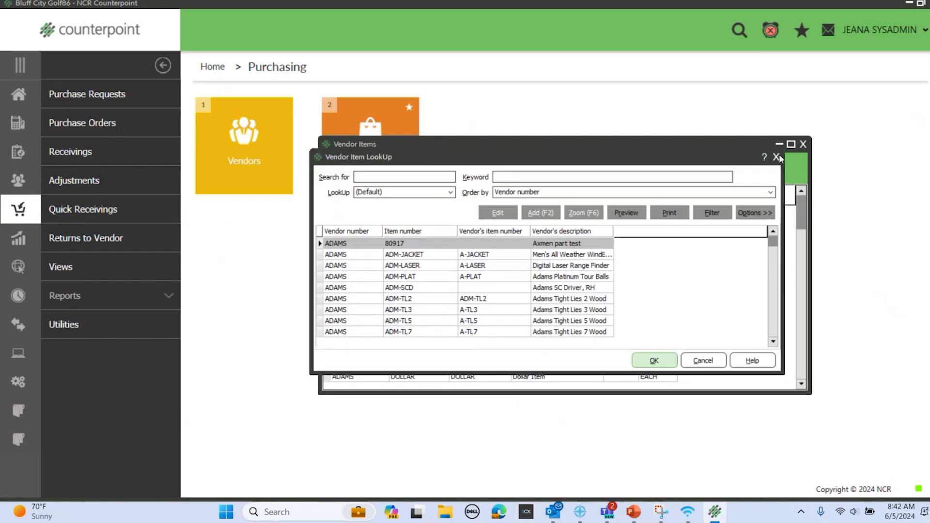
left_click(778, 158)
left_click_drag(474, 147, 382, 71)
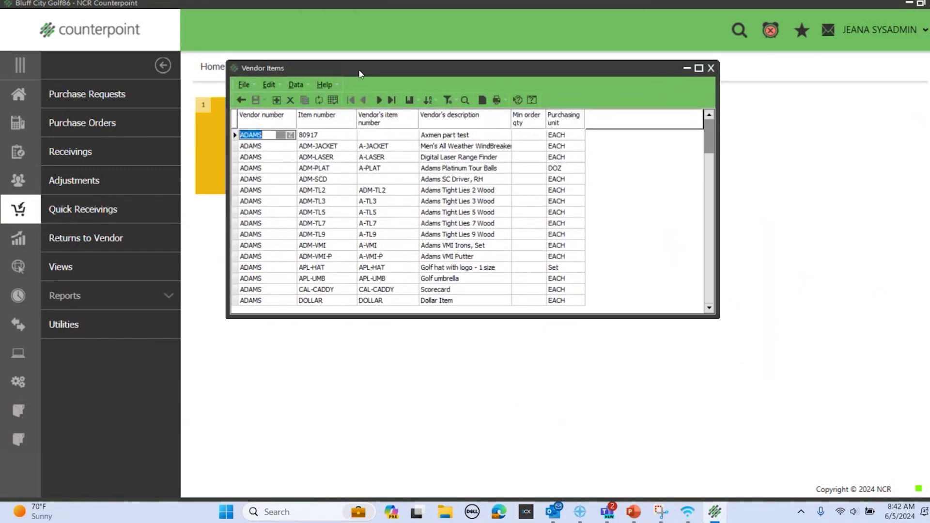
Step: Sort the Vendor Items grid in ascending order by item number
right_click(329, 130)
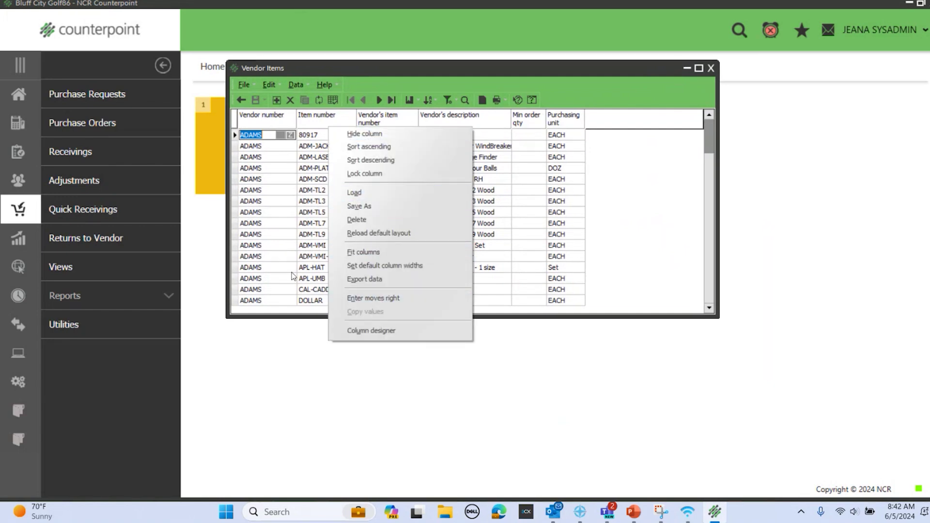
left_click(294, 260)
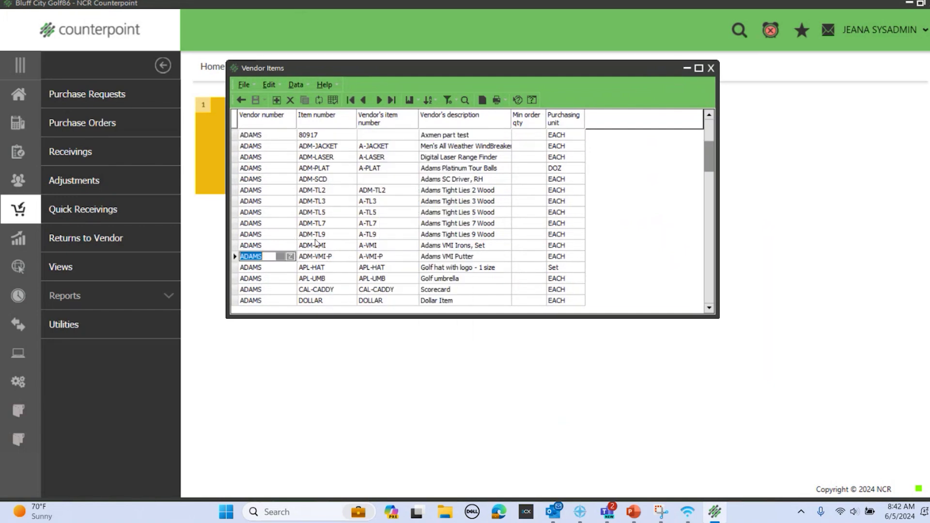
right_click(320, 118)
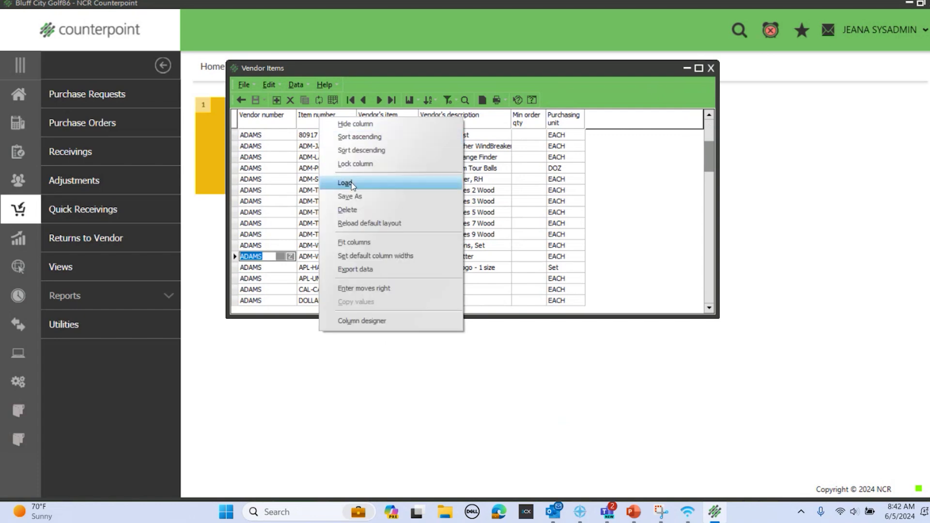
left_click(353, 138)
Step: Compare the ADAMS and DUNLOP entries for item ADM-VMI in the sorted grid
left_click(311, 213)
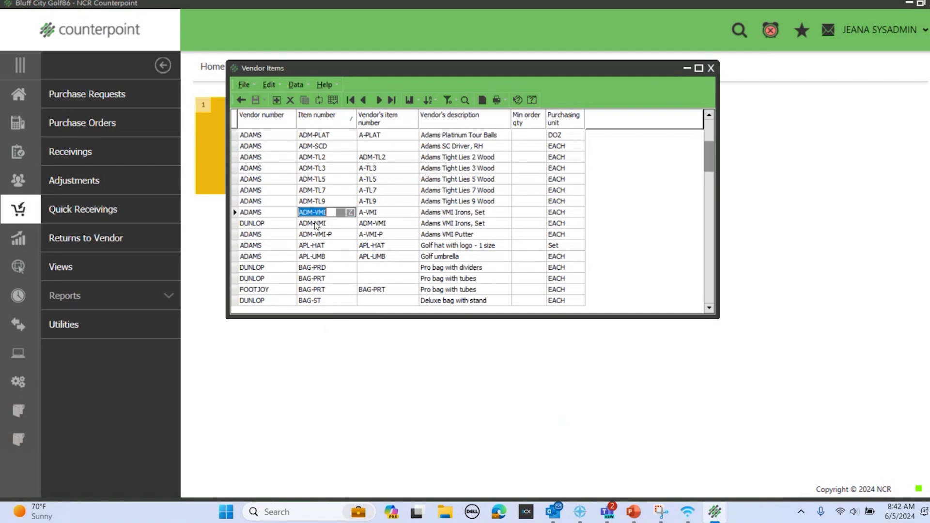
left_click(316, 224)
left_click(320, 214)
left_click(319, 225)
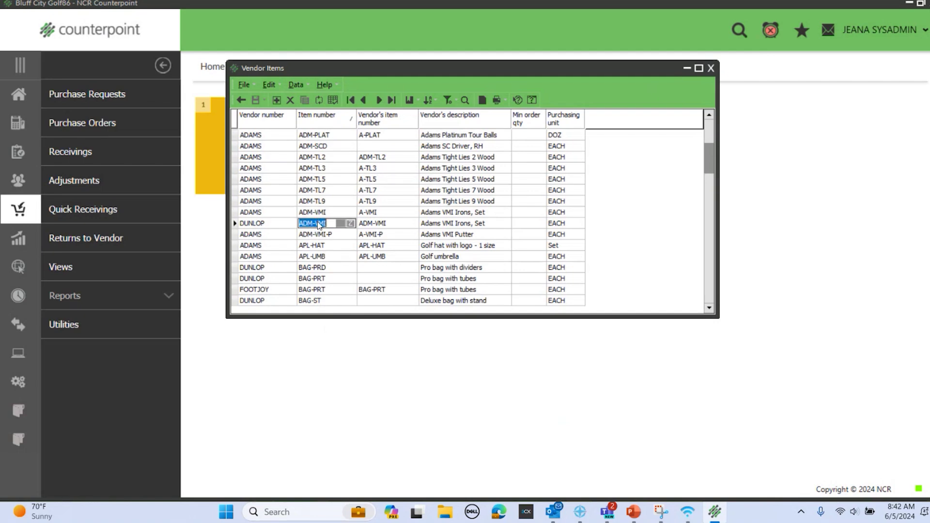
left_click(245, 213)
left_click(251, 225)
left_click(254, 214)
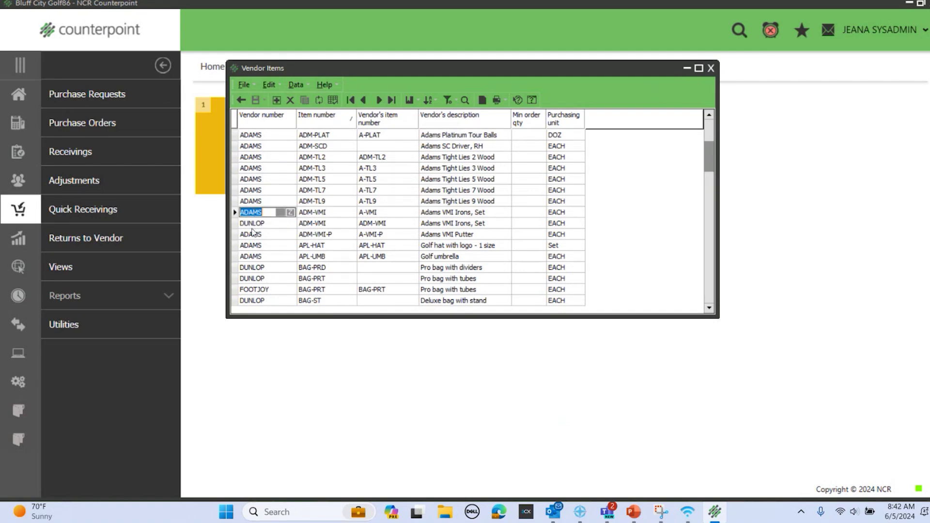
left_click(259, 224)
left_click(259, 213)
left_click(259, 224)
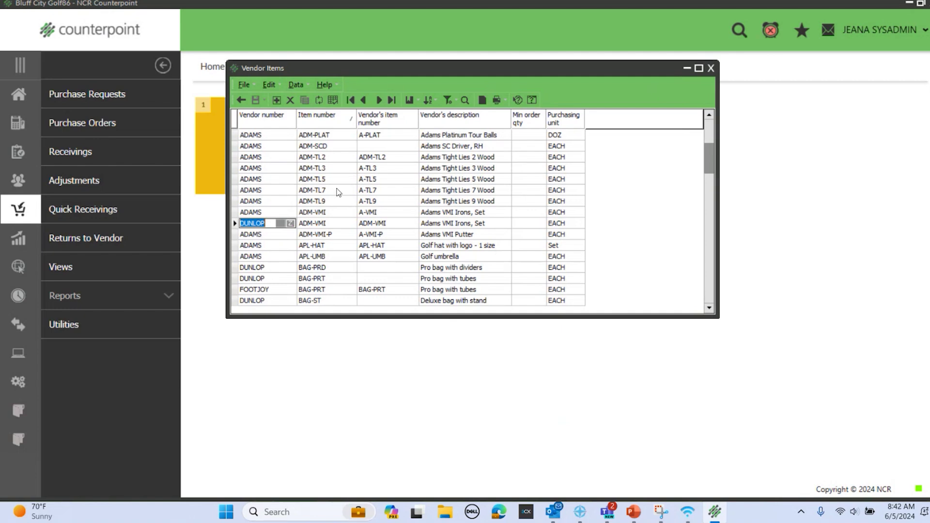
Step: View the CSV file export dialog for the Vendor Items grid and close it without exporting
right_click(394, 166)
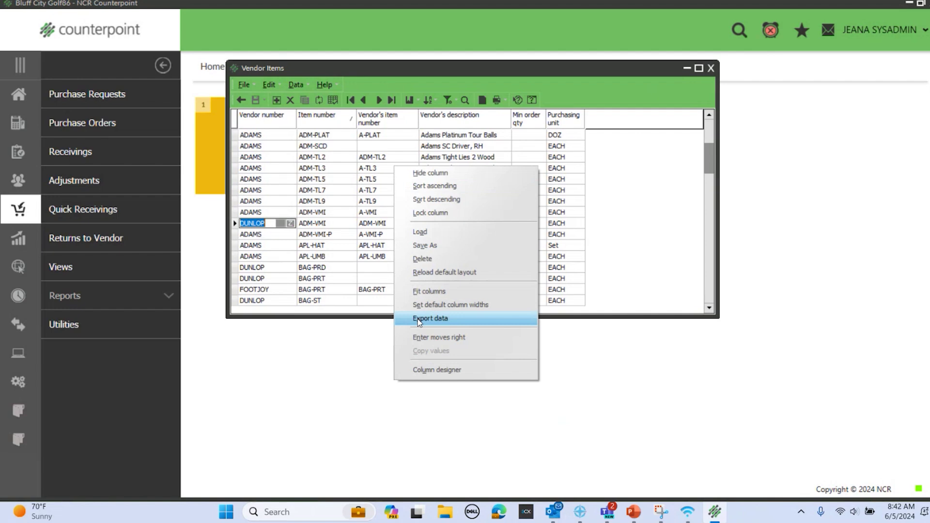
left_click(418, 320)
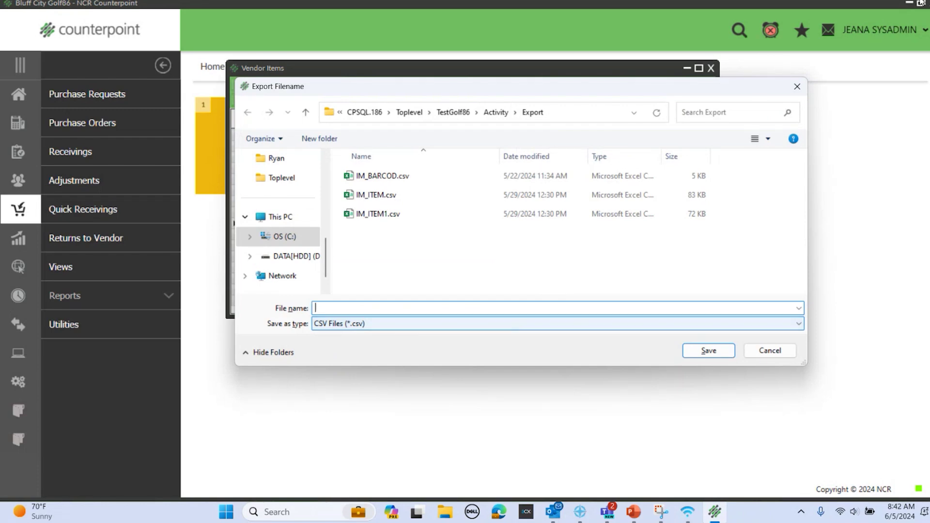
left_click(795, 87)
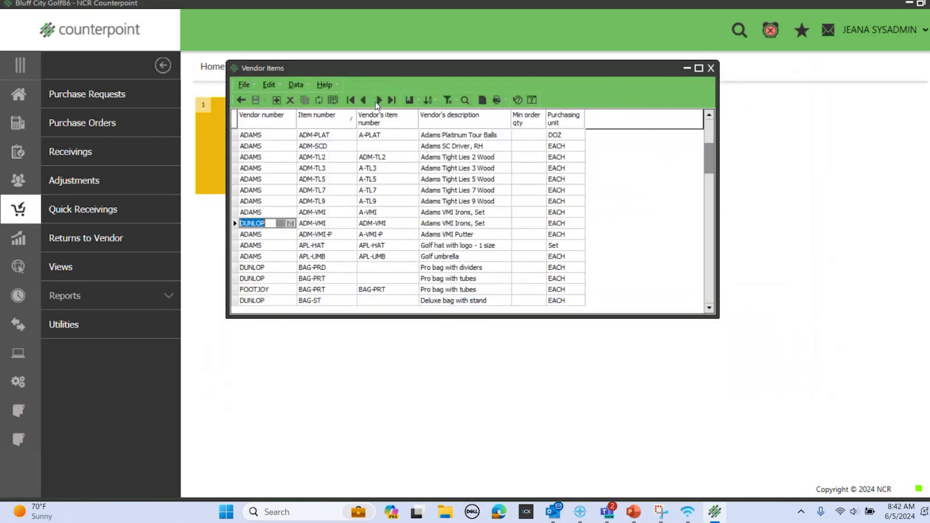
Step: Open the Vendor Item LookUp, view its data export dialog without exporting, and close the lookup
left_click(465, 100)
left_click_drag(474, 163, 394, 137)
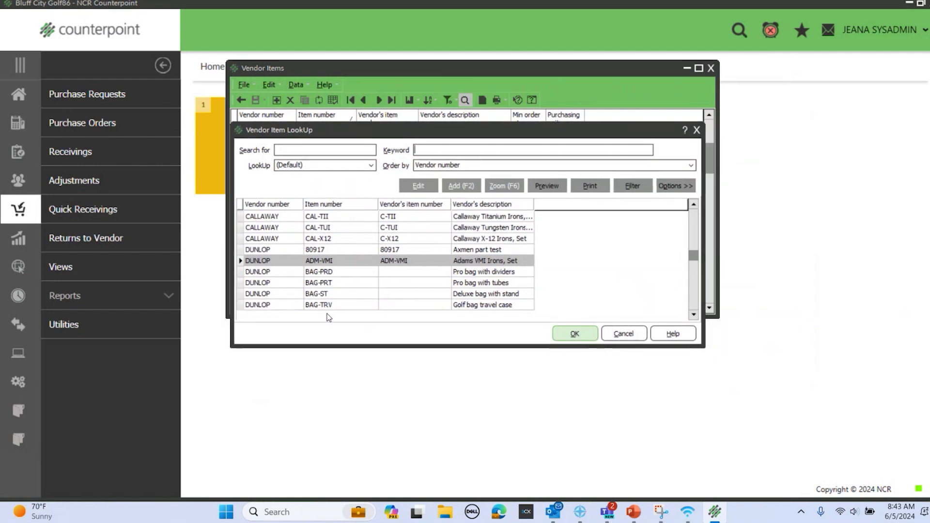
right_click(353, 232)
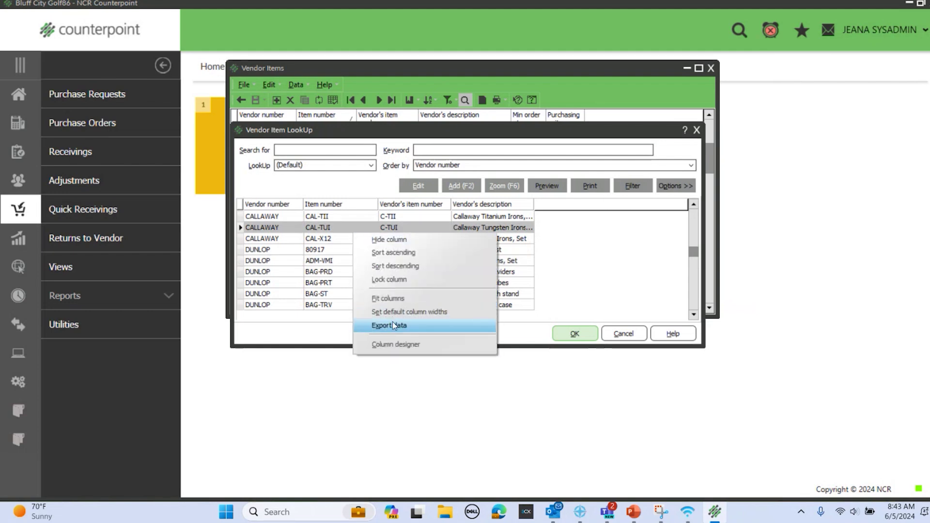
left_click(394, 326)
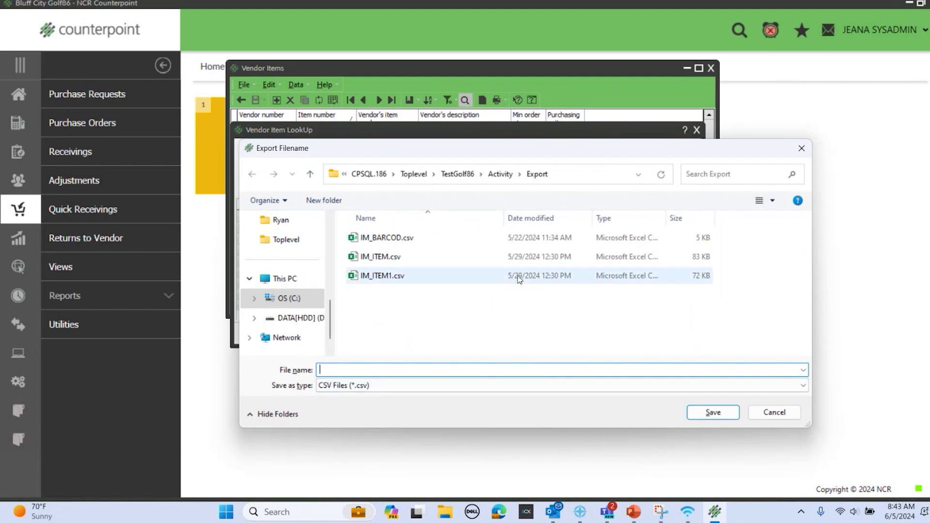
left_click(802, 147)
left_click(698, 130)
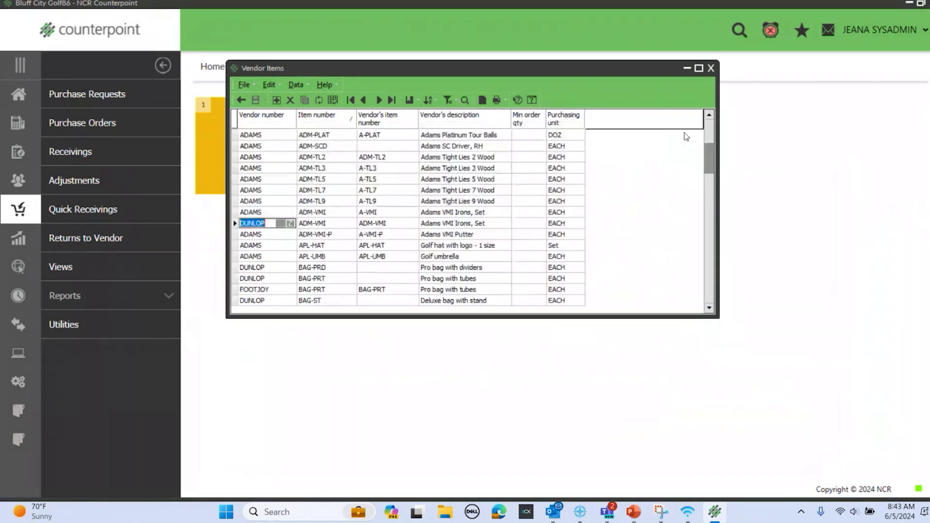
Step: Close Vendor Items, switch to PowerPoint and start the slide show from the Key Takeaways slide
left_click(711, 68)
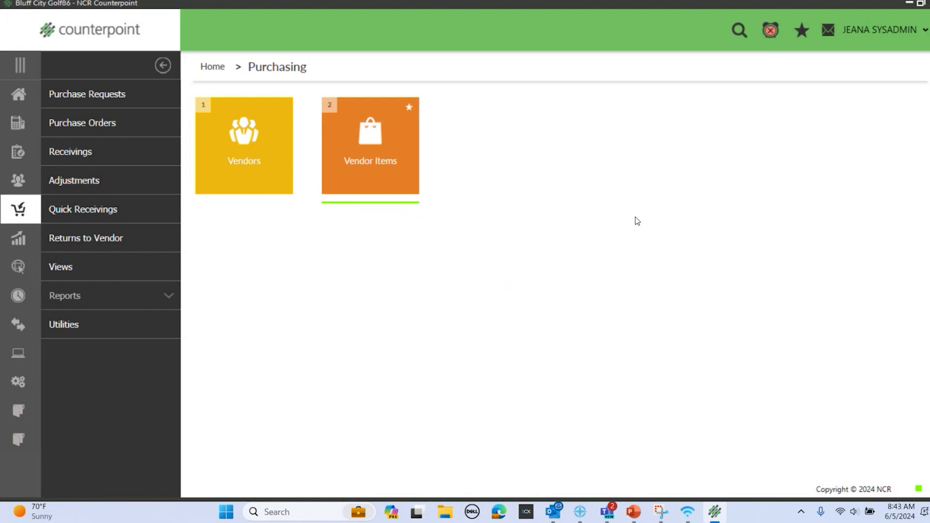
left_click(635, 512)
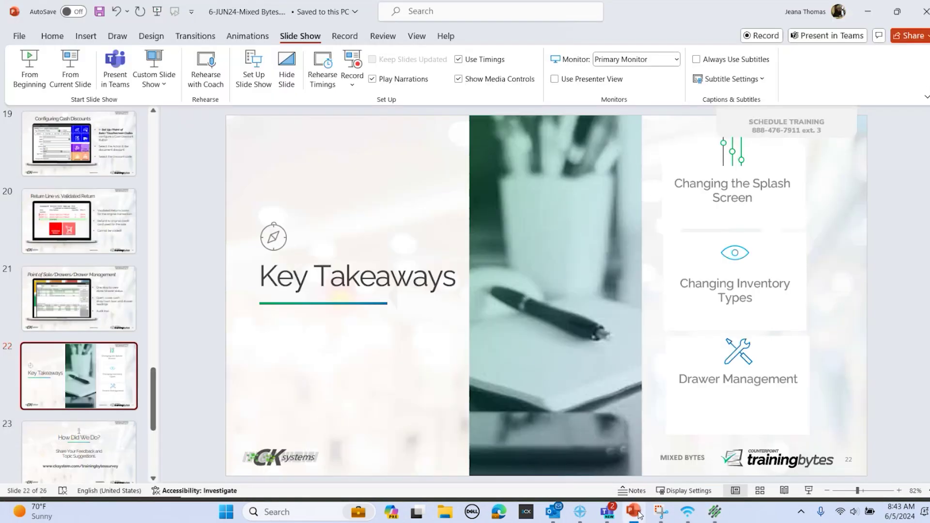
key("shift+F5")
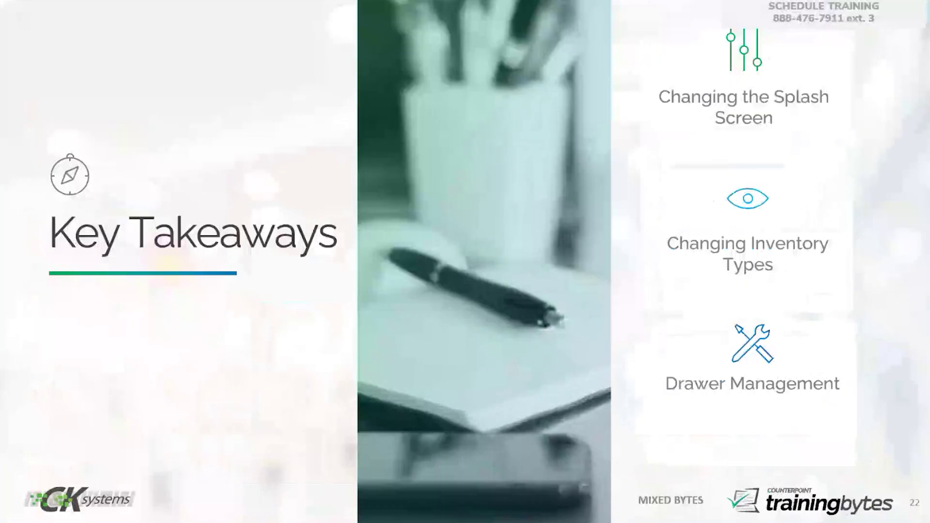